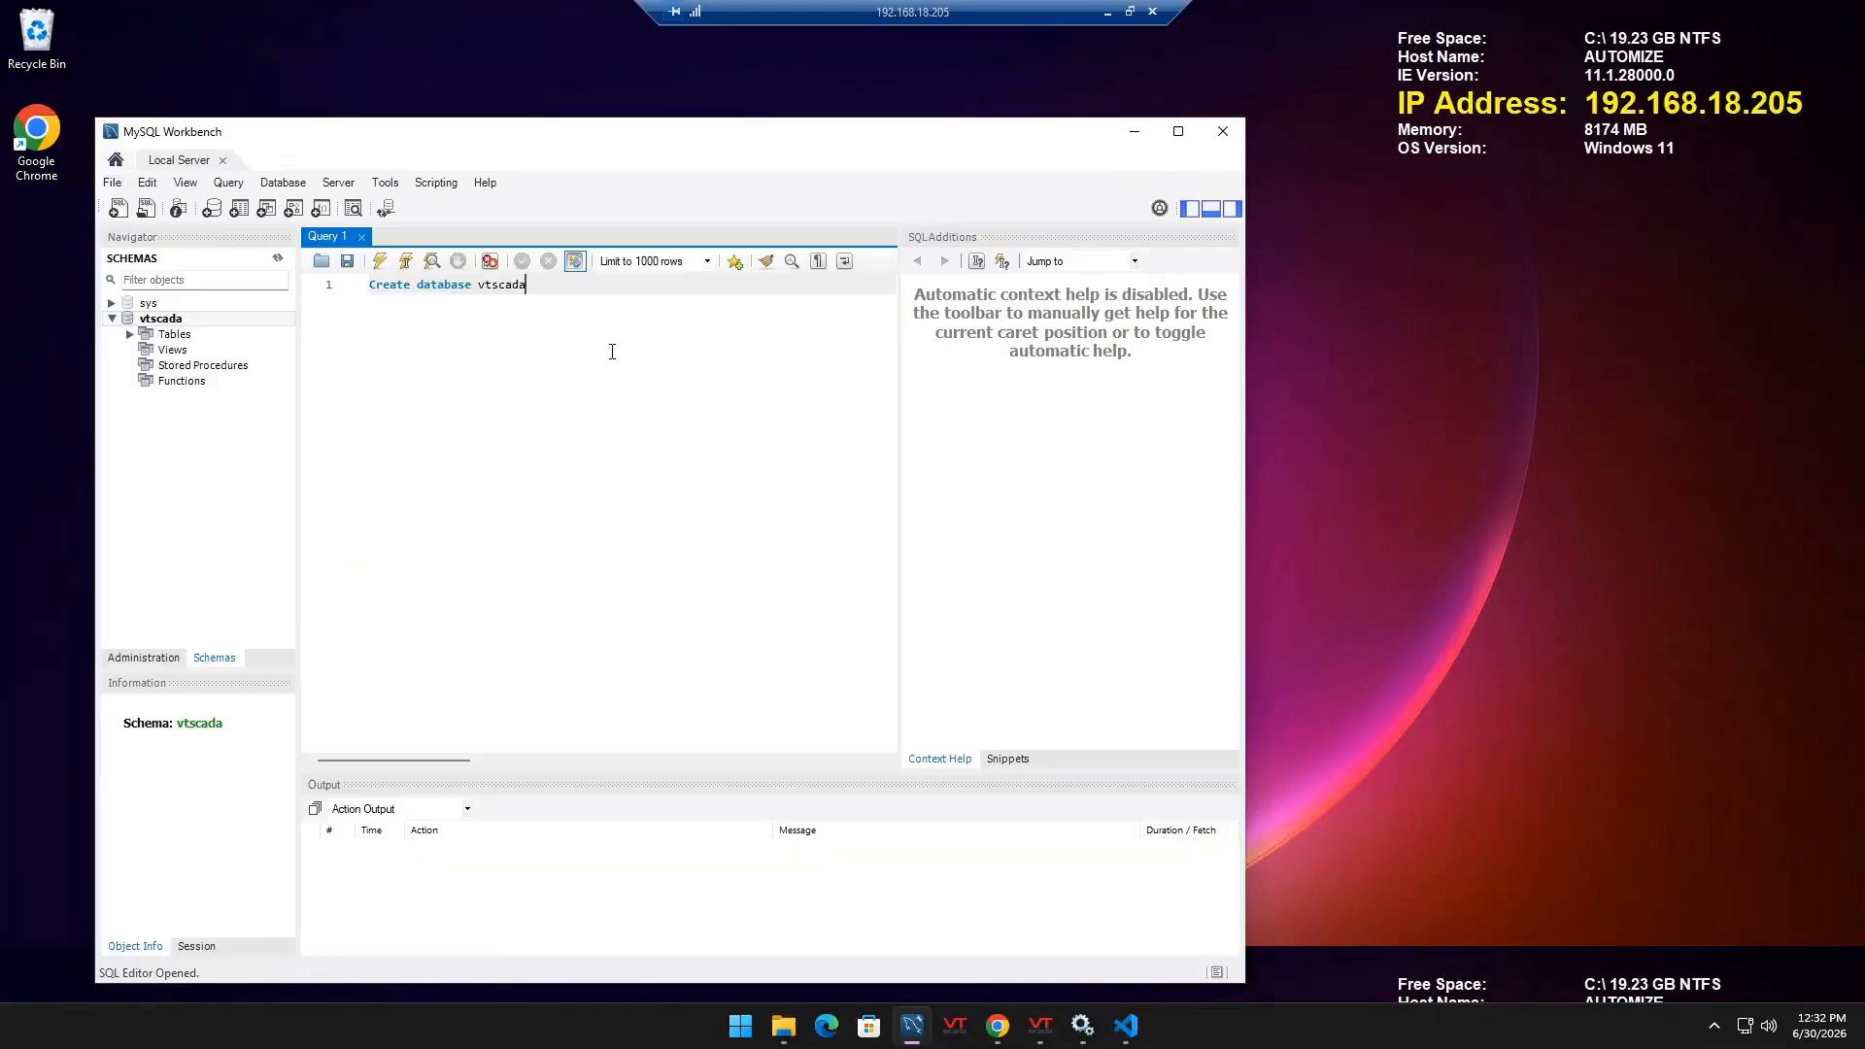
- Replace the query with statements creating user 'VTS'@'127.0.0.1' with a password, granting it all privileges on vtscada.*, and flushing privileges
{"action": "key", "text": "ctrl+a"}
{"action": "key", "text": "ctrl+v"}
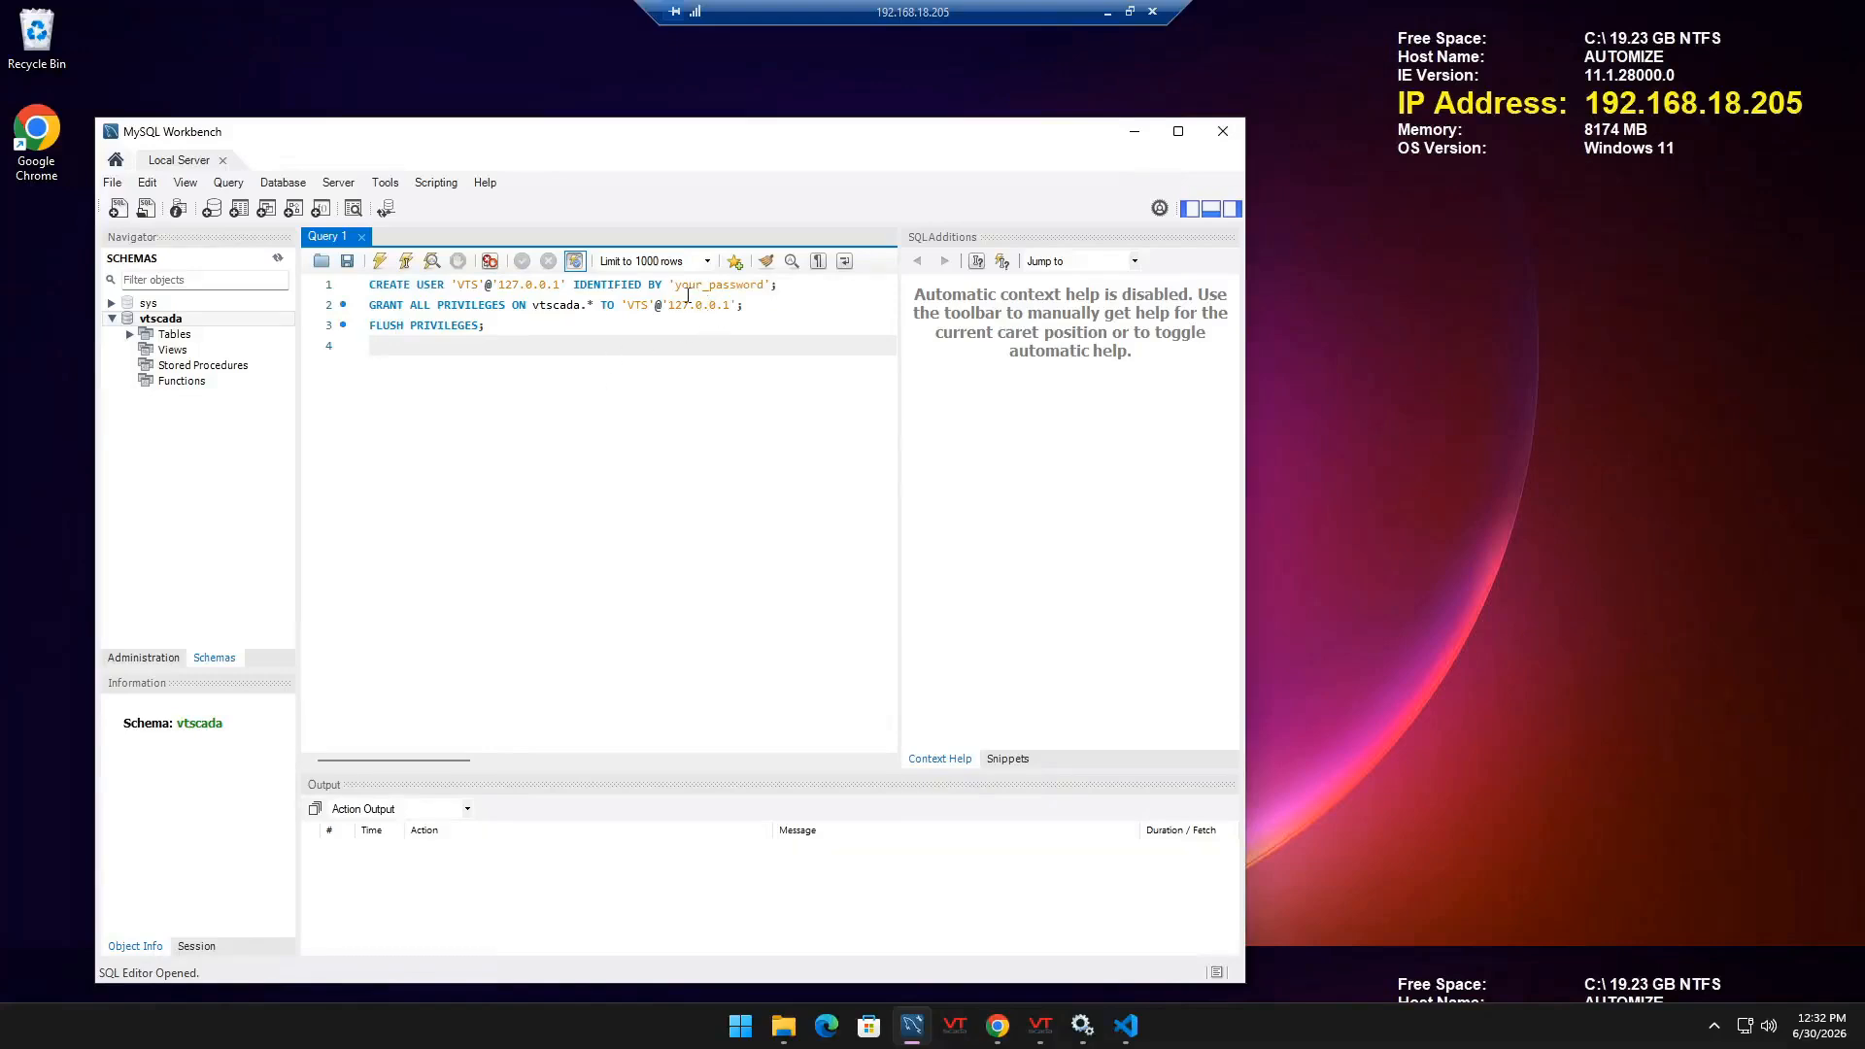
{"action": "key", "text": "Up"}
{"action": "key", "text": "Up"}
{"action": "key", "text": "shift+Down"}
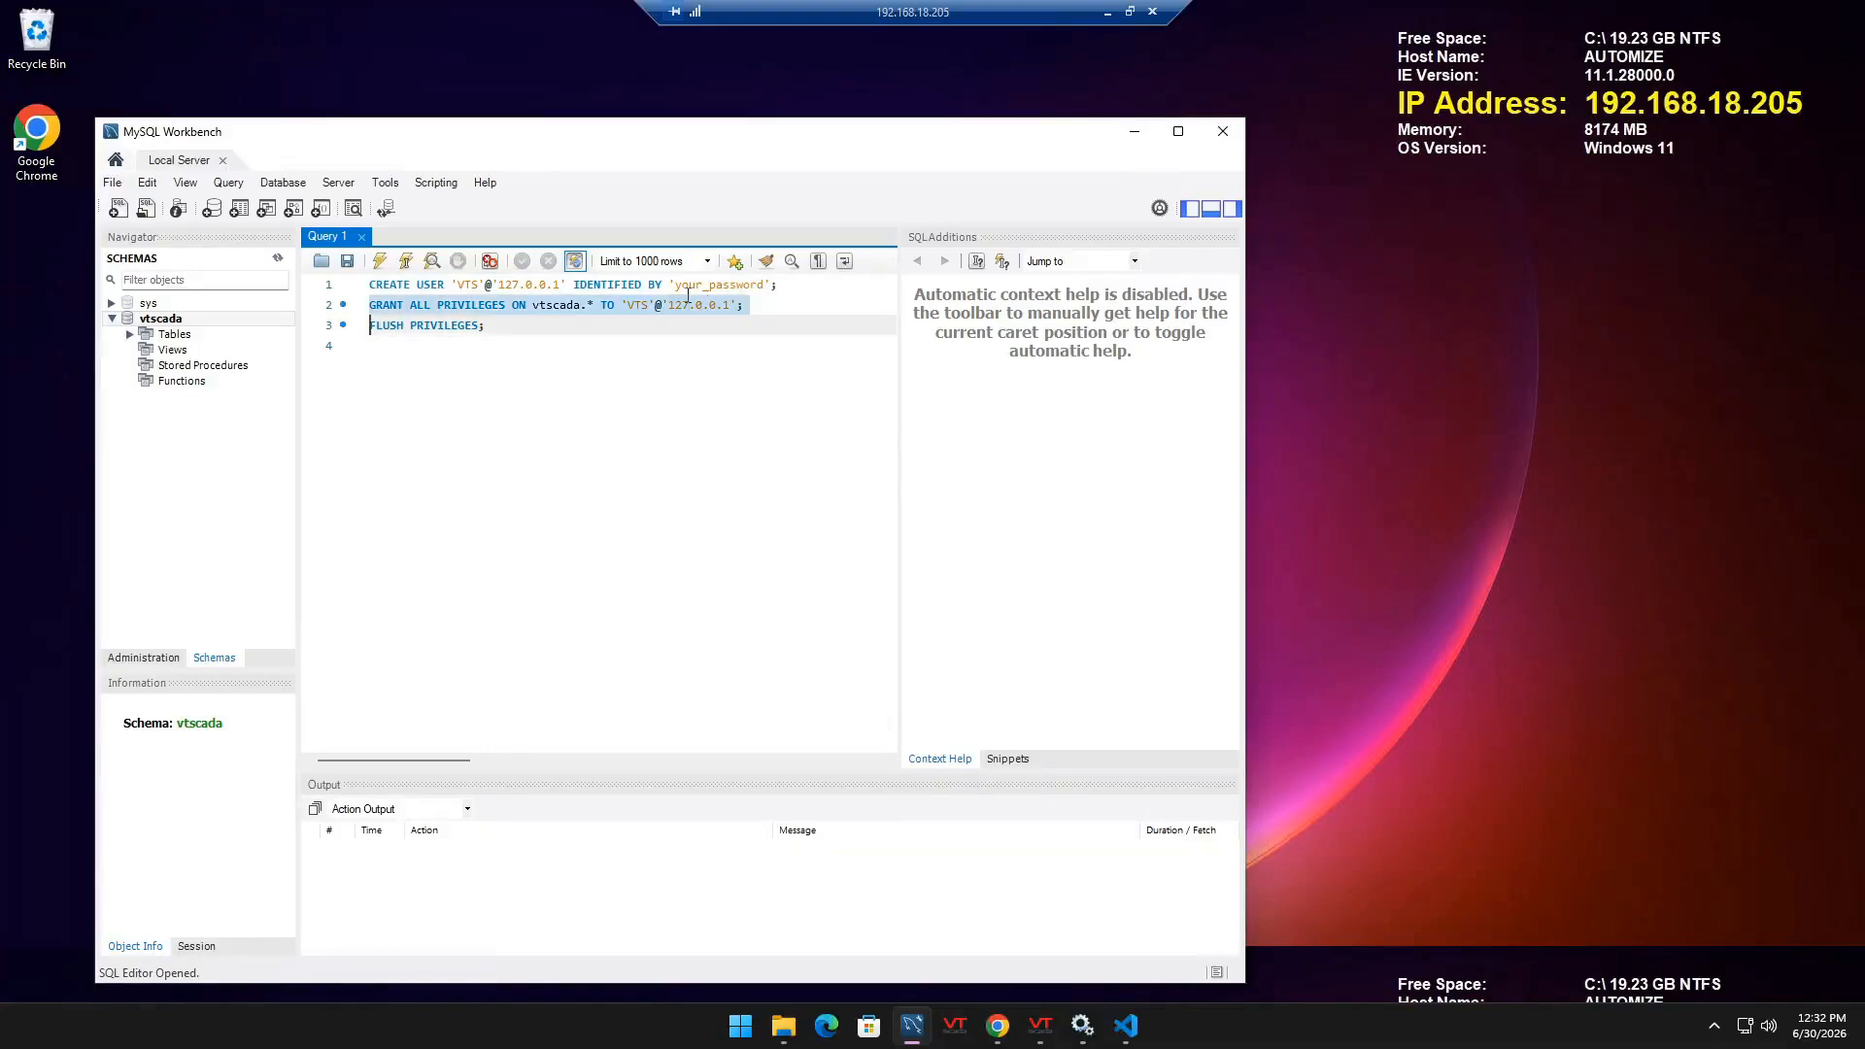
{"action": "left_click", "coordinate": [626, 304]}
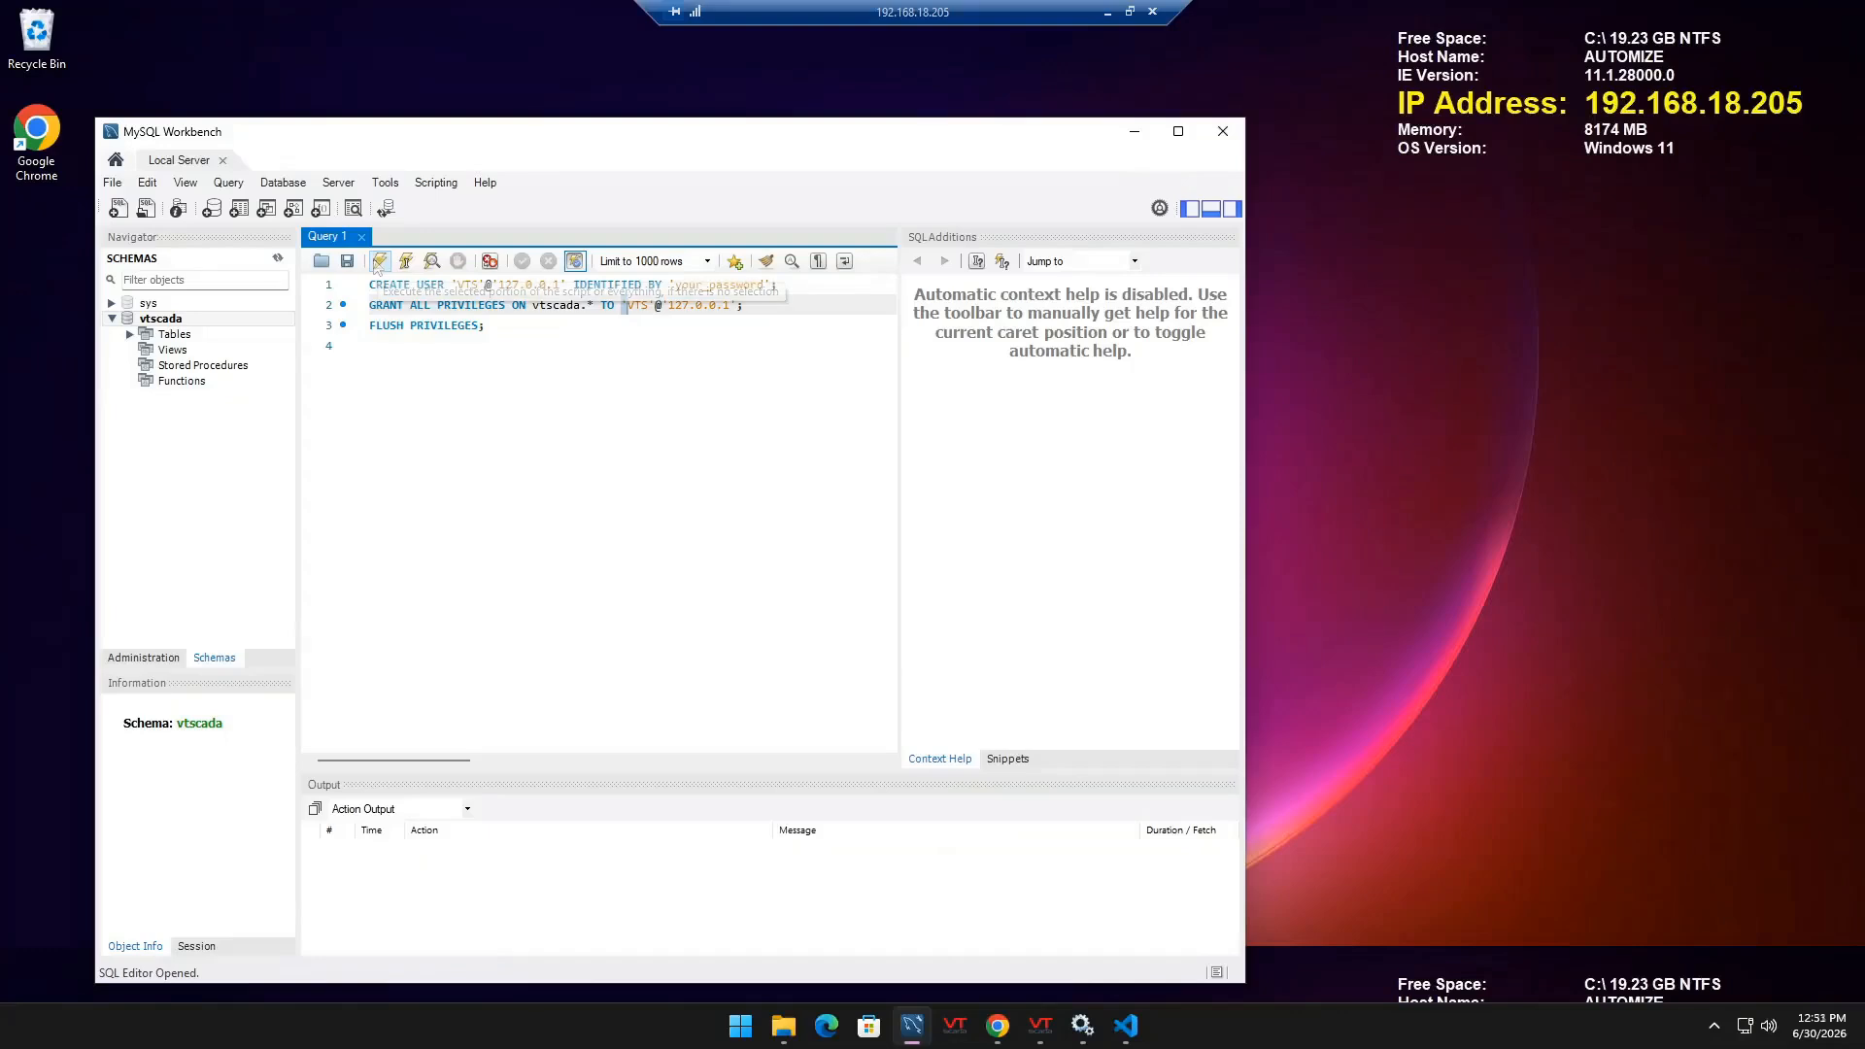
{"action": "left_click", "coordinate": [636, 567]}
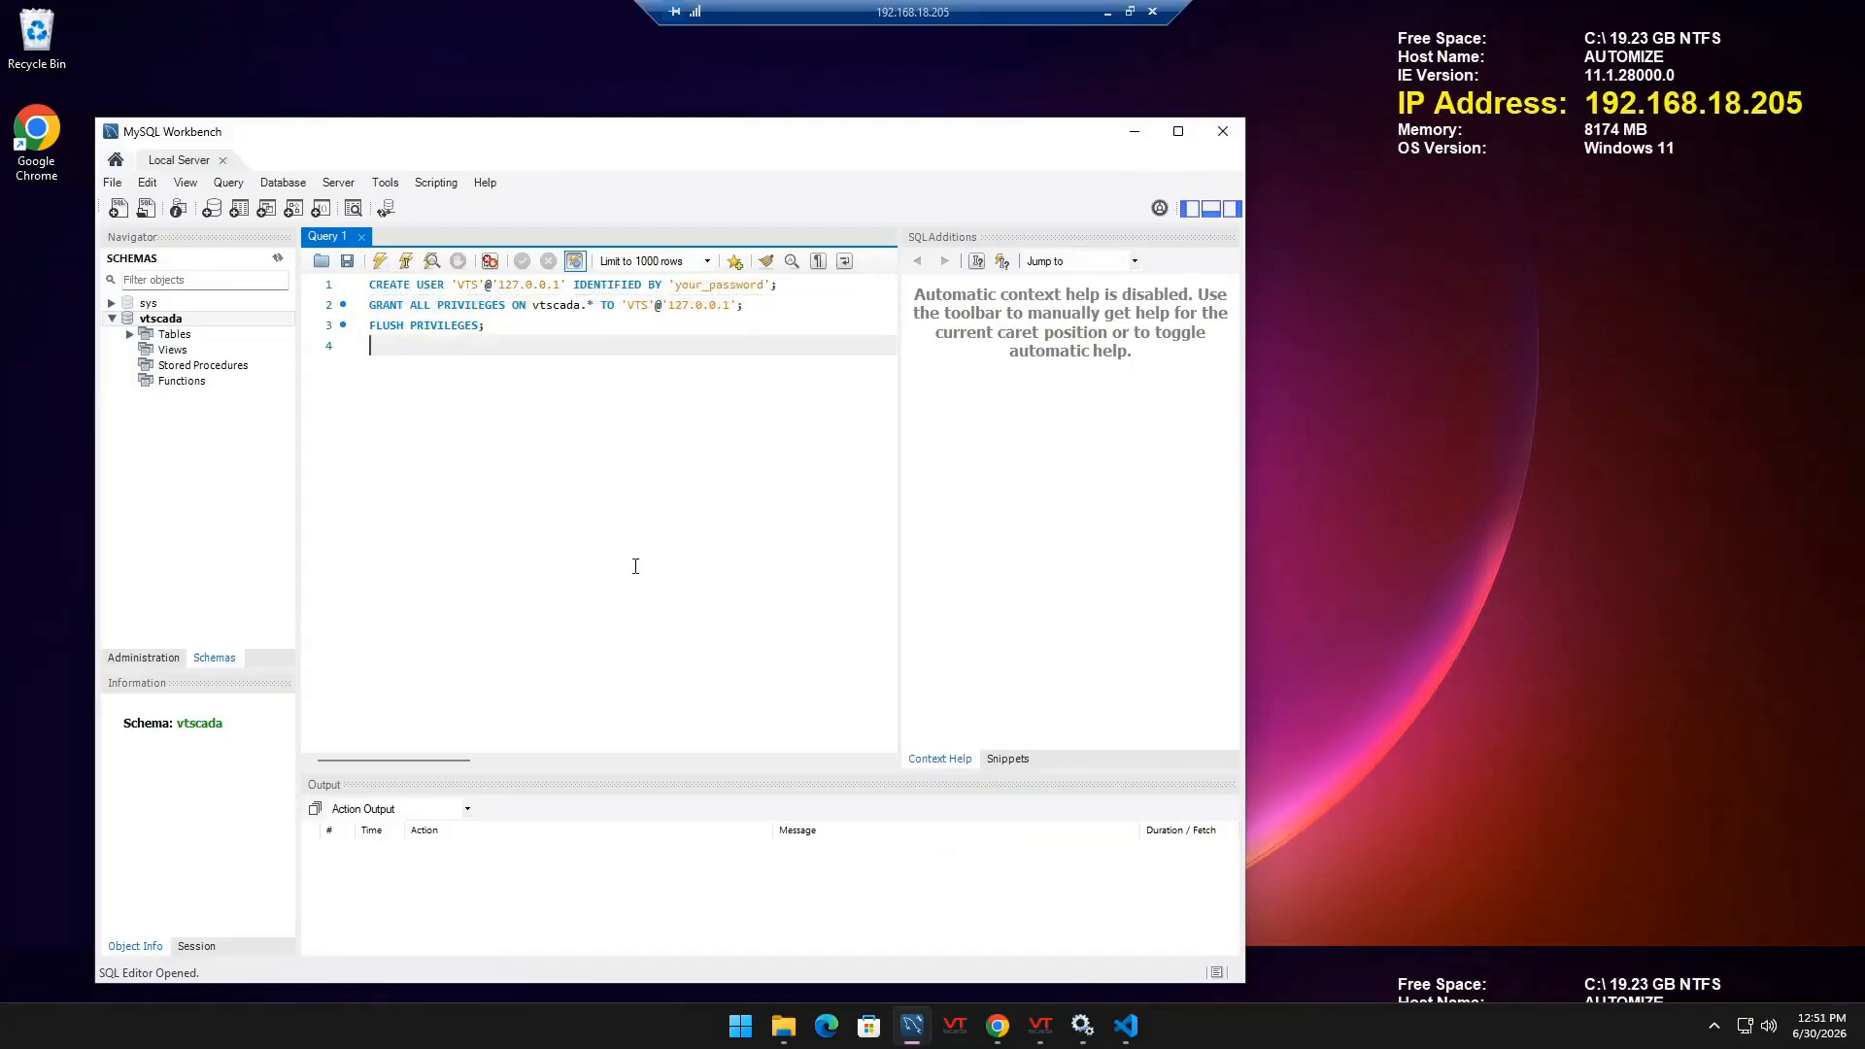
- Switch to File Explorer and open the SQLLoggerMySQL file from C:\VTScada\Examples for editing in Notepad
{"action": "mouse_move", "coordinate": [792, 1034]}
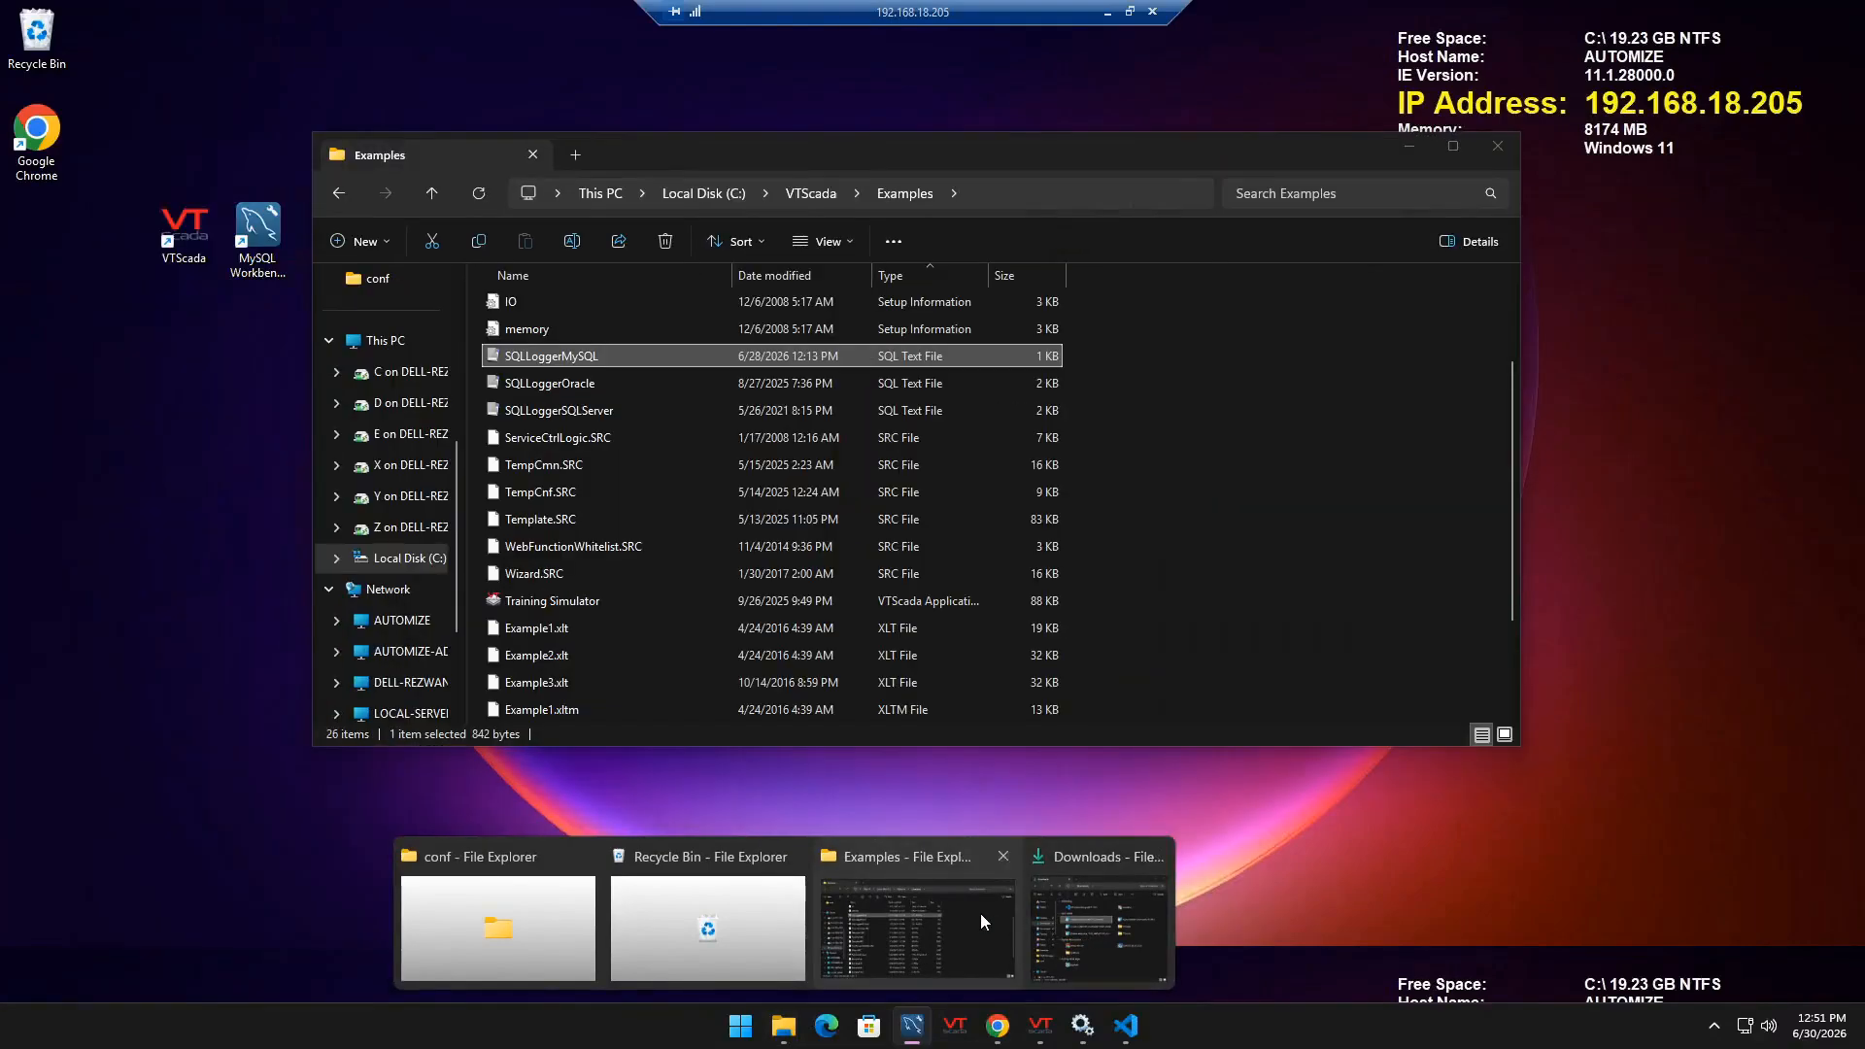
{"action": "left_click", "coordinate": [981, 913]}
{"action": "left_click", "coordinate": [1048, 201]}
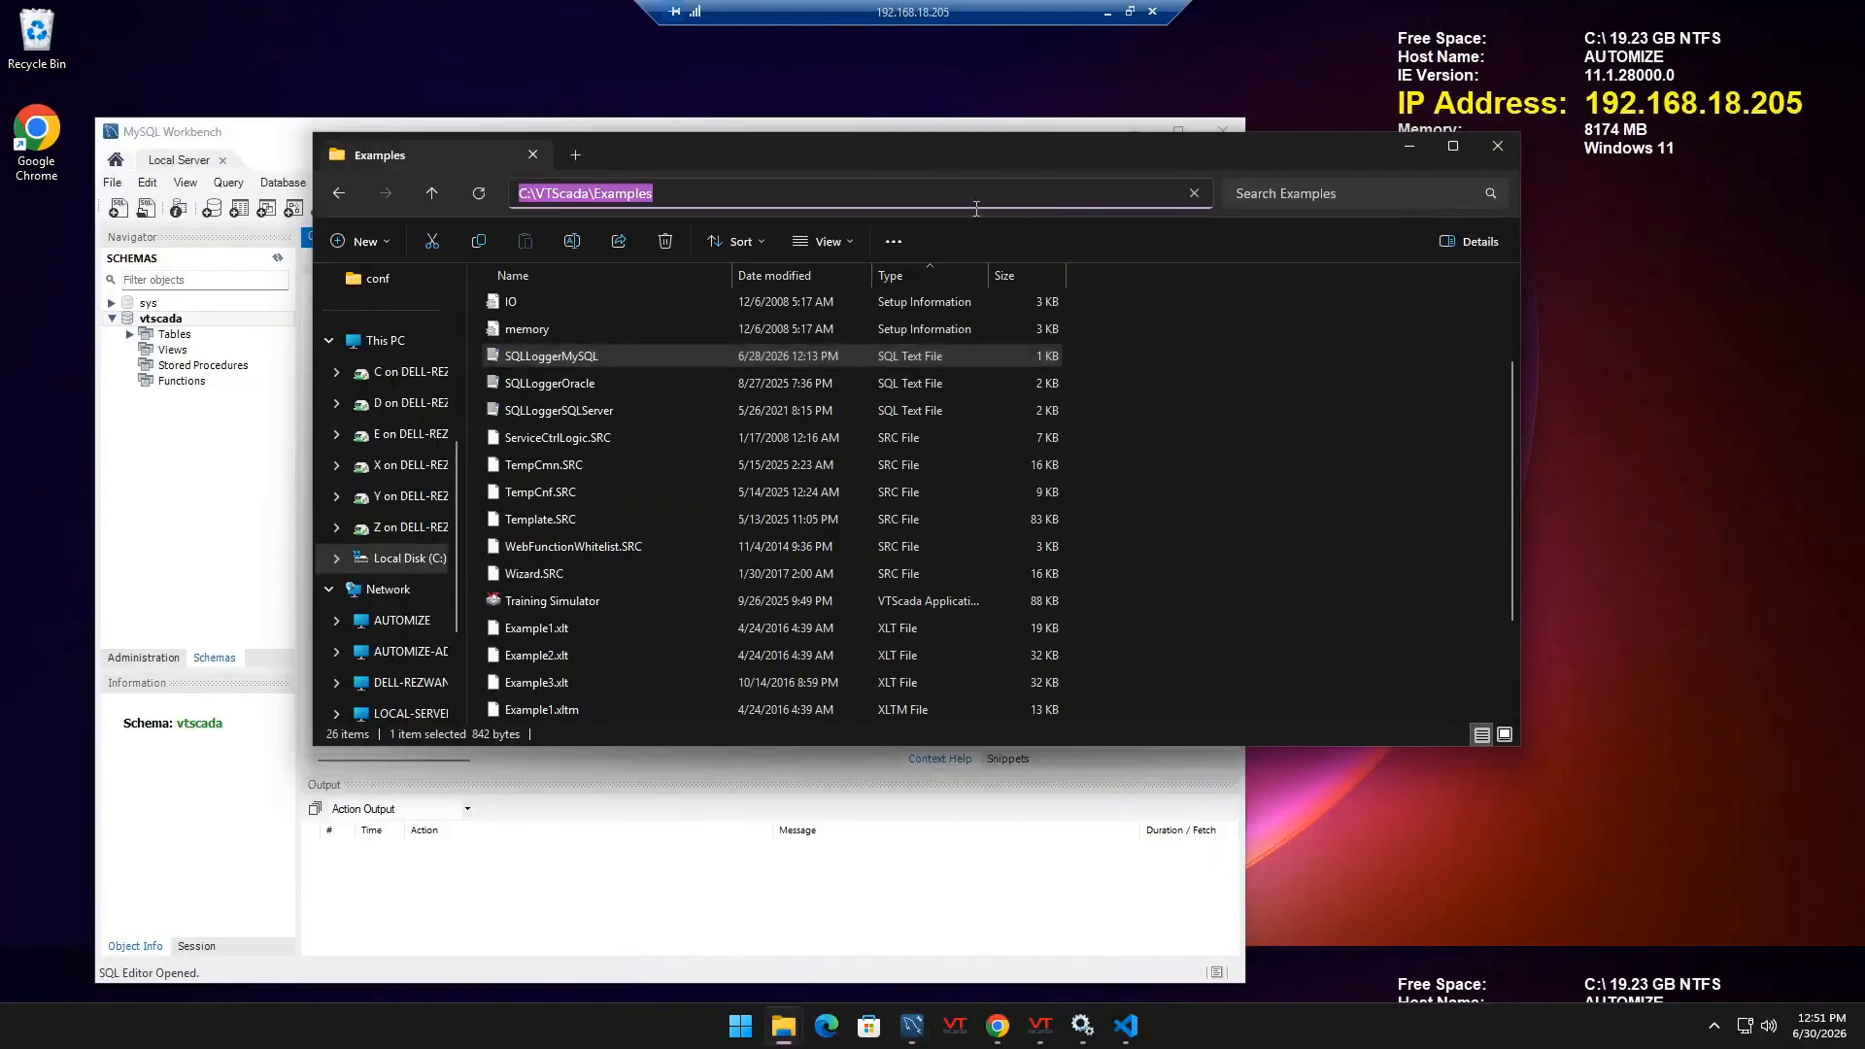
{"action": "left_click", "coordinate": [546, 363]}
{"action": "right_click", "coordinate": [546, 360]}
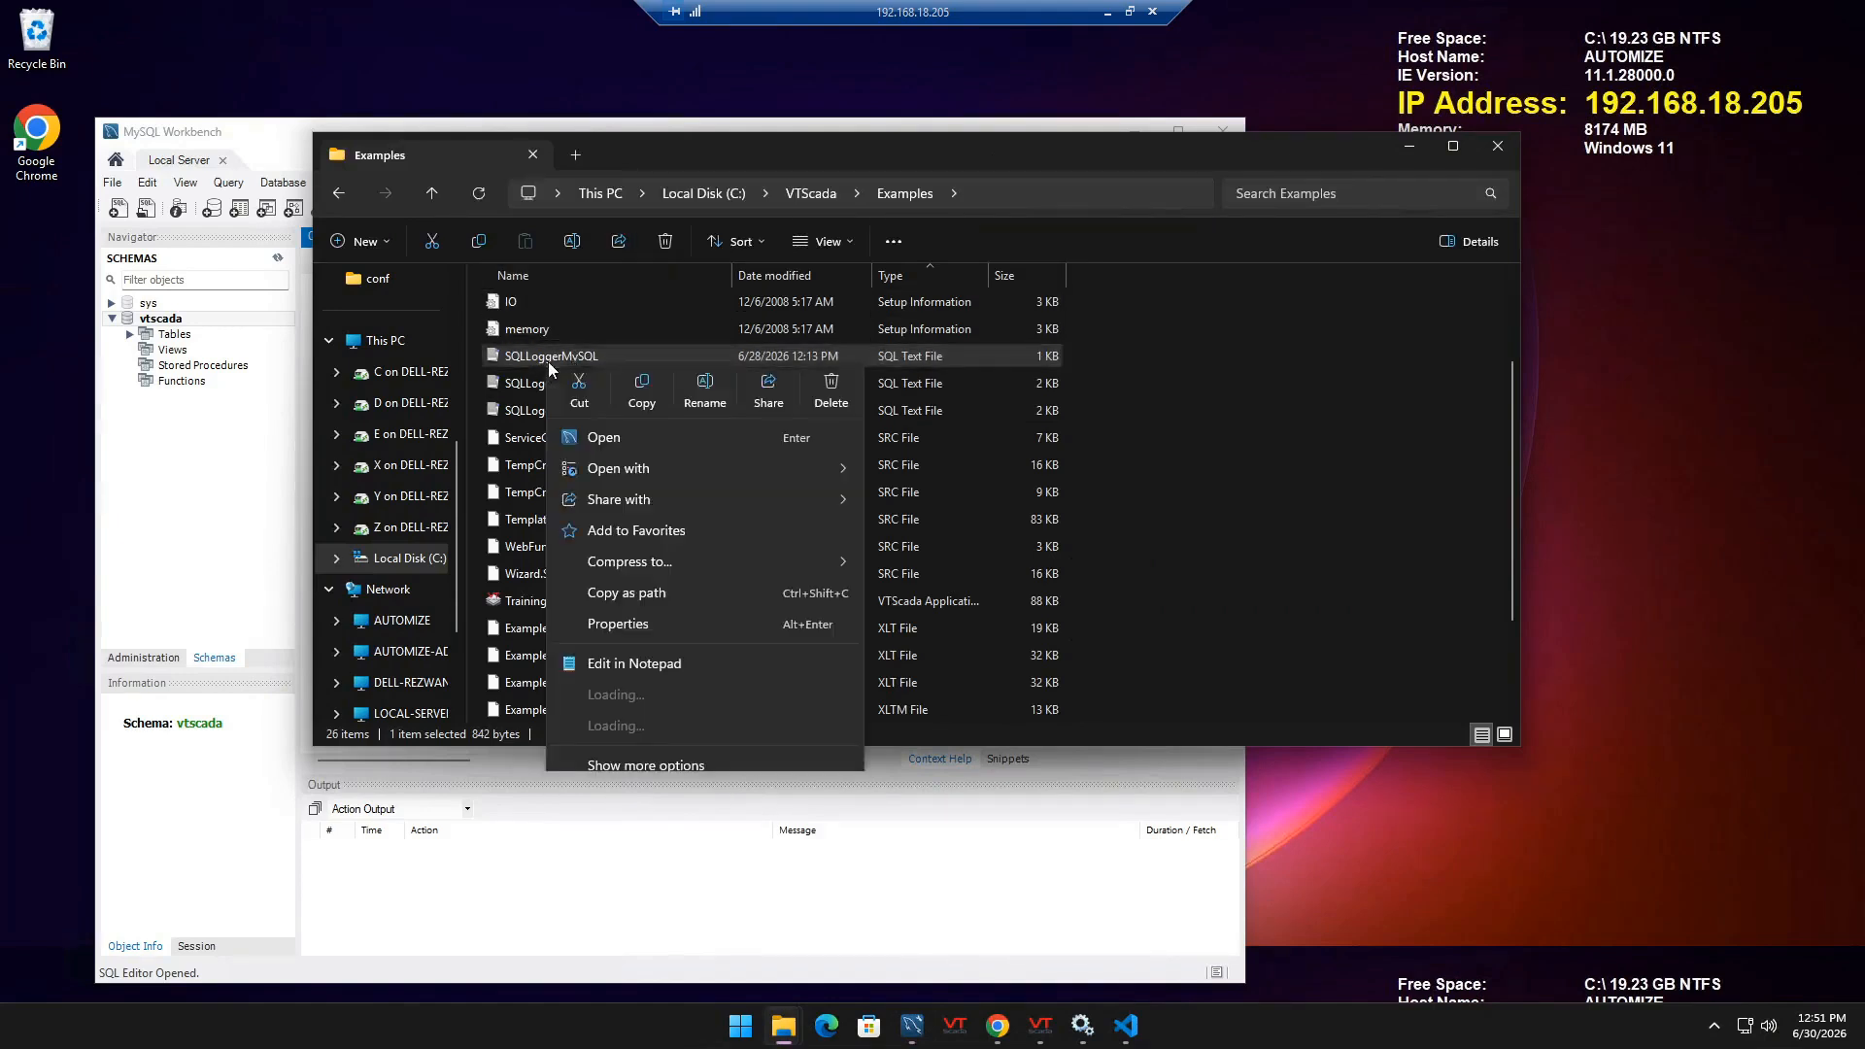
{"action": "left_click", "coordinate": [636, 665]}
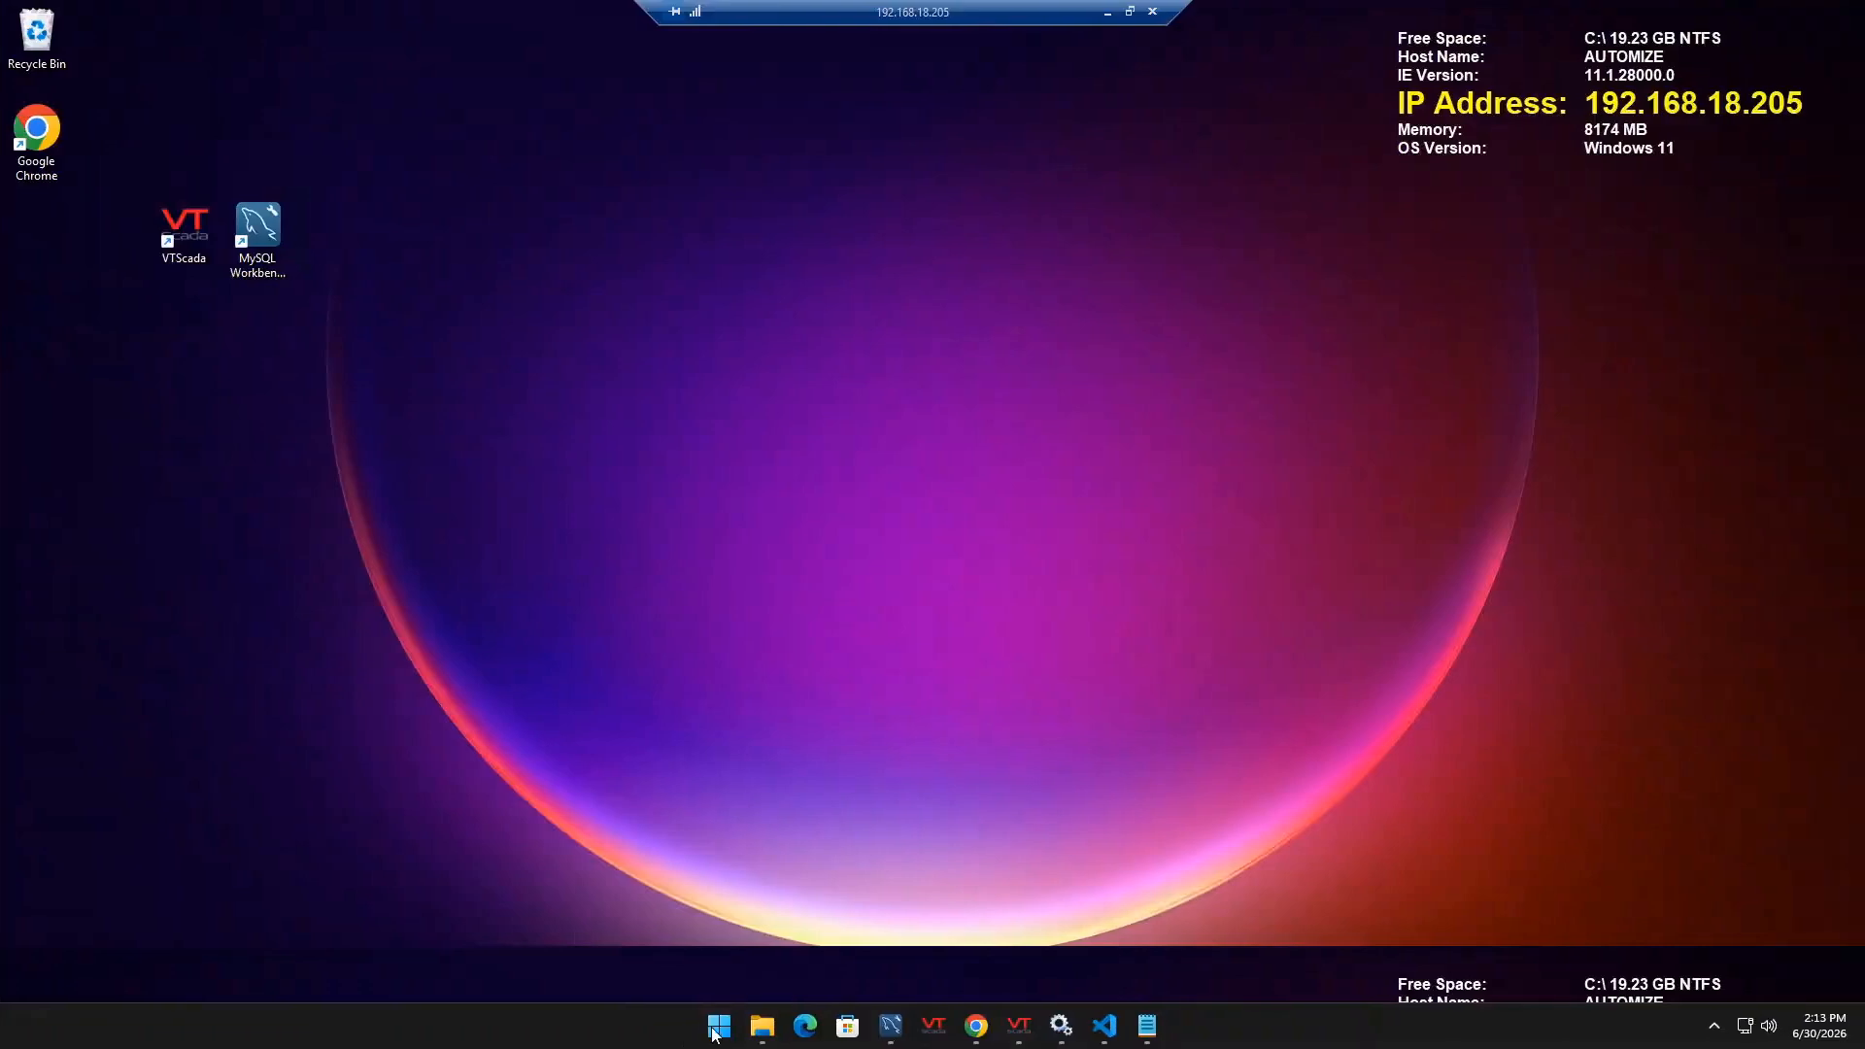
- Open the 64-bit ODBC Data Source Administrator and display the system data sources
{"action": "left_click", "coordinate": [718, 1028]}
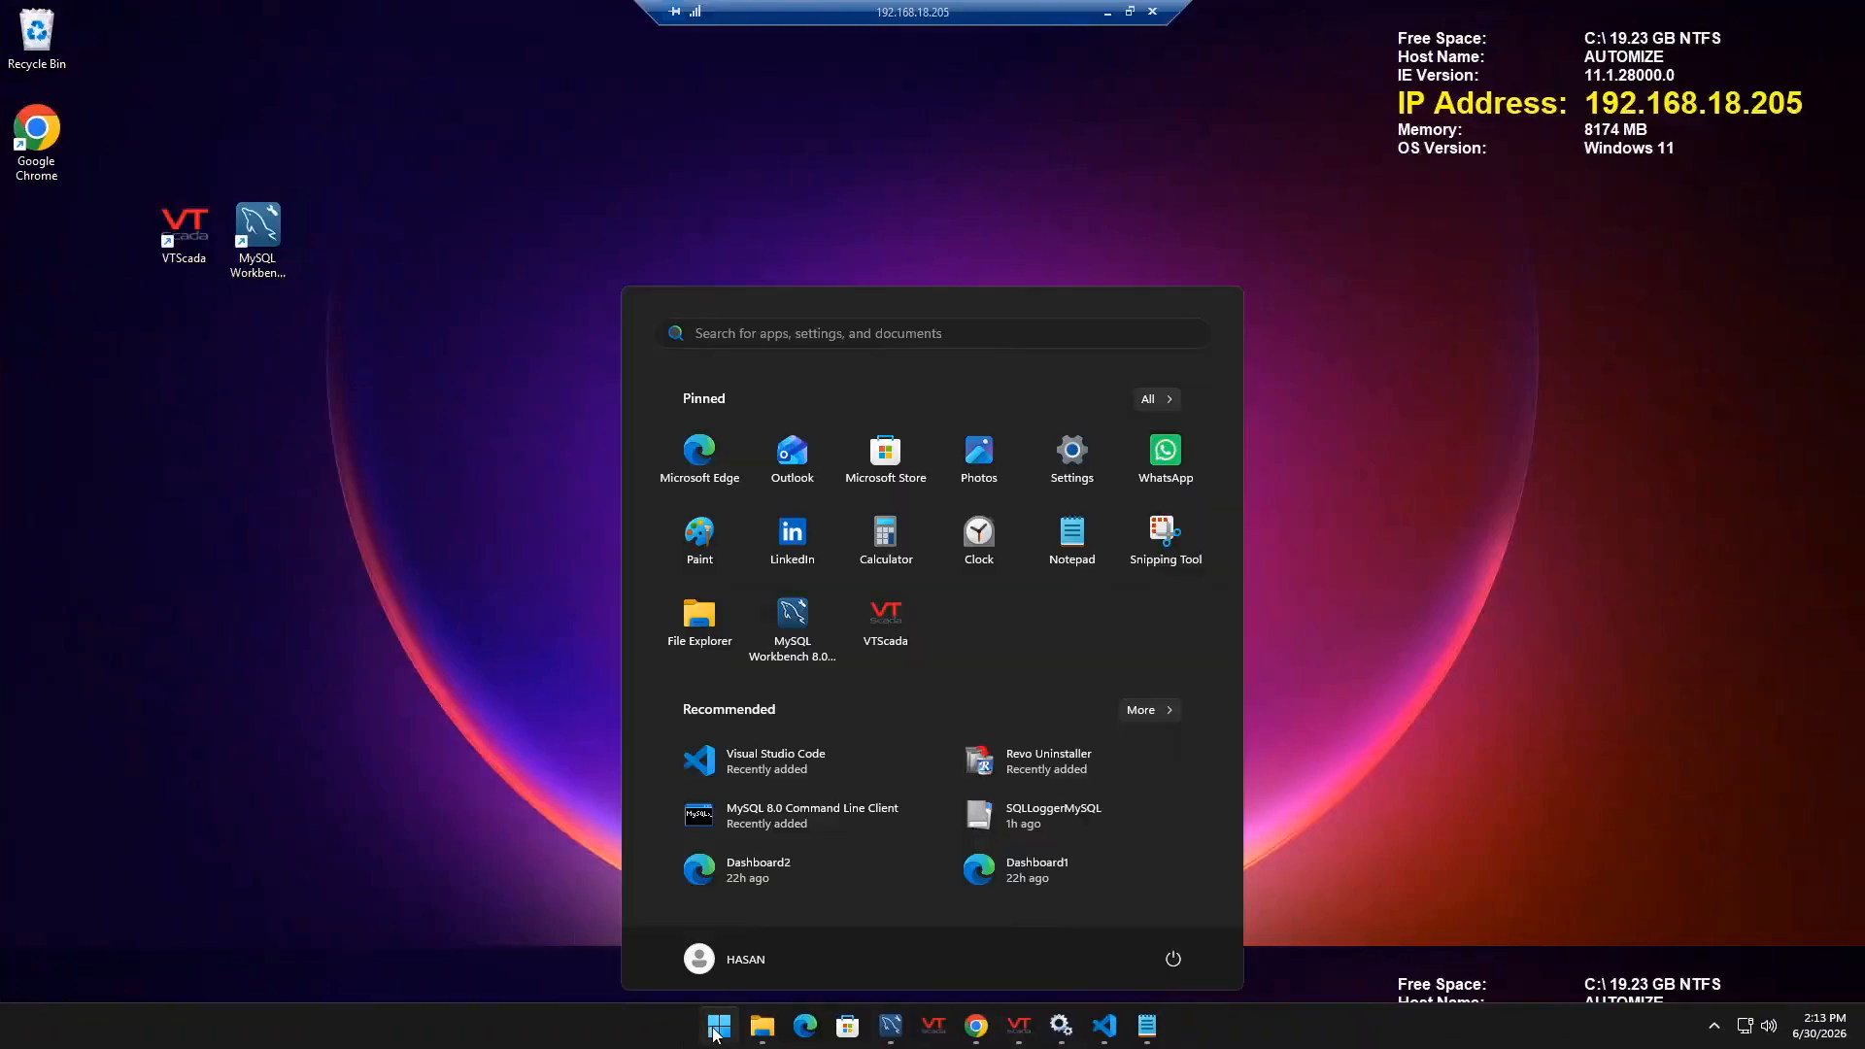
{"action": "type", "text": "od"}
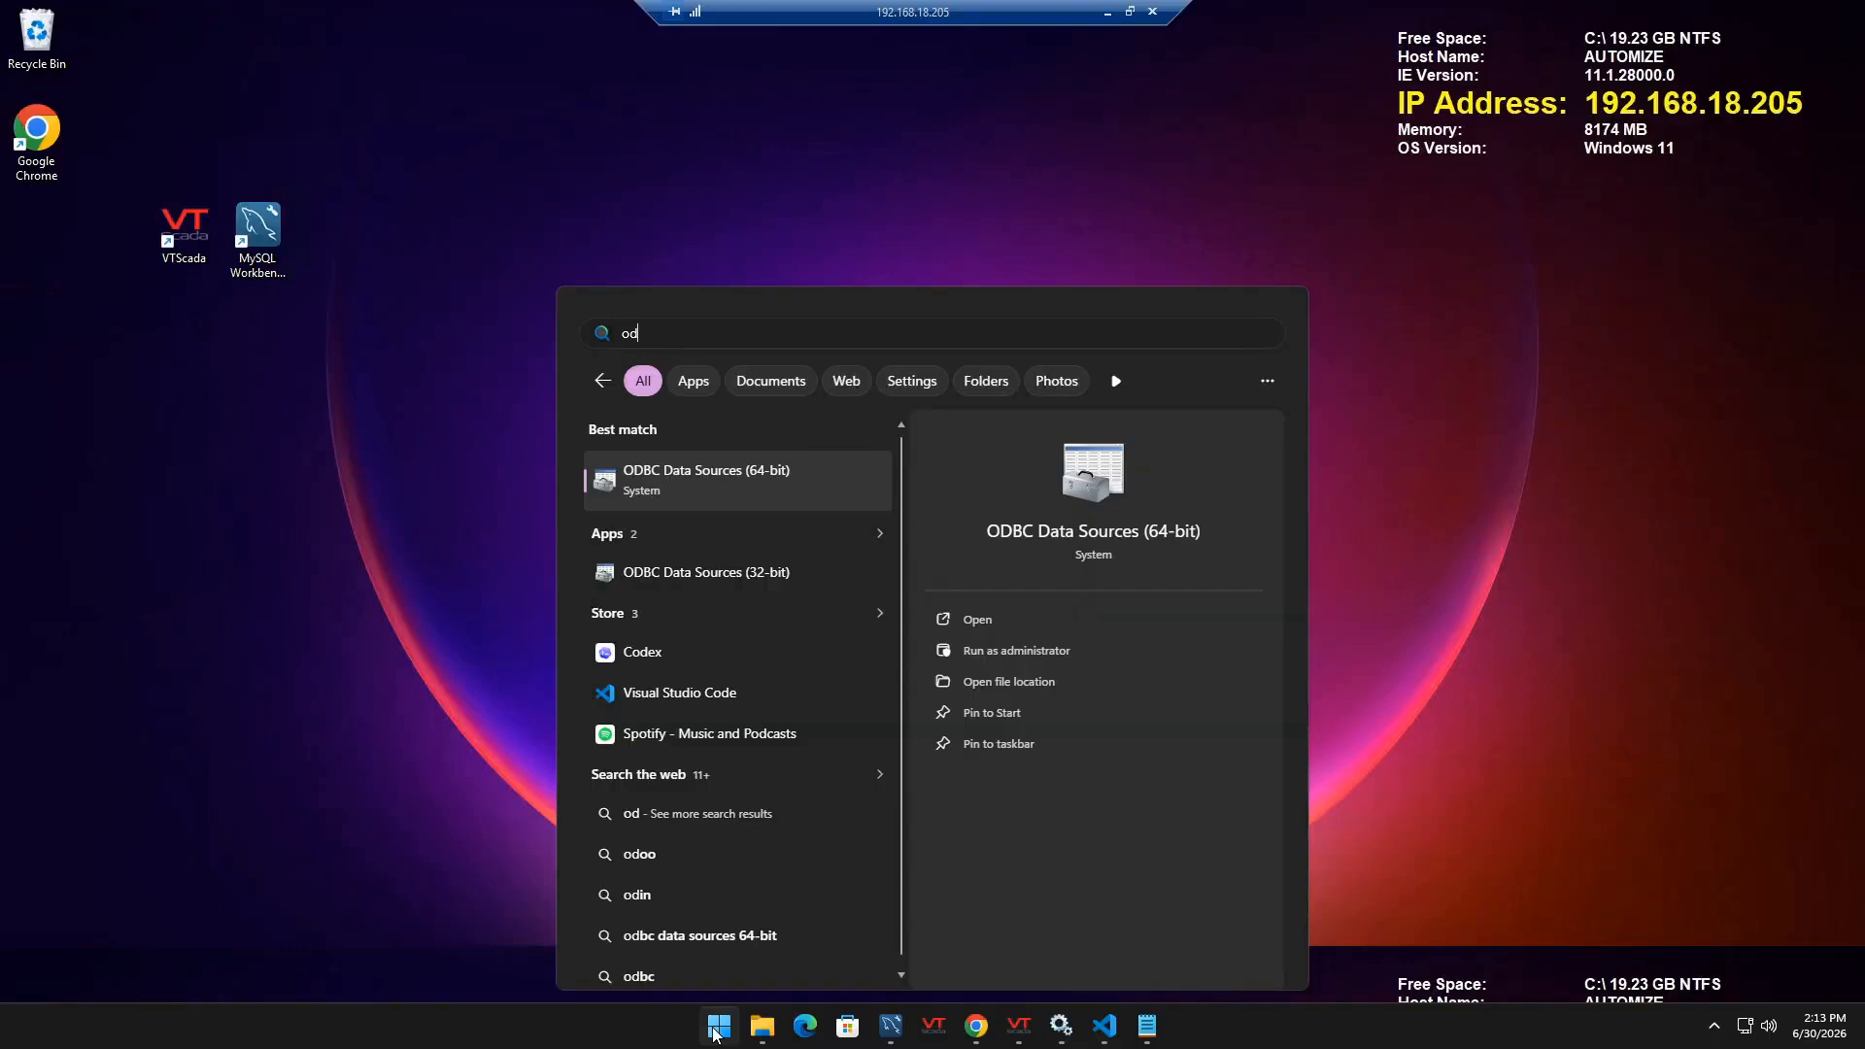
{"action": "left_click", "coordinate": [734, 494]}
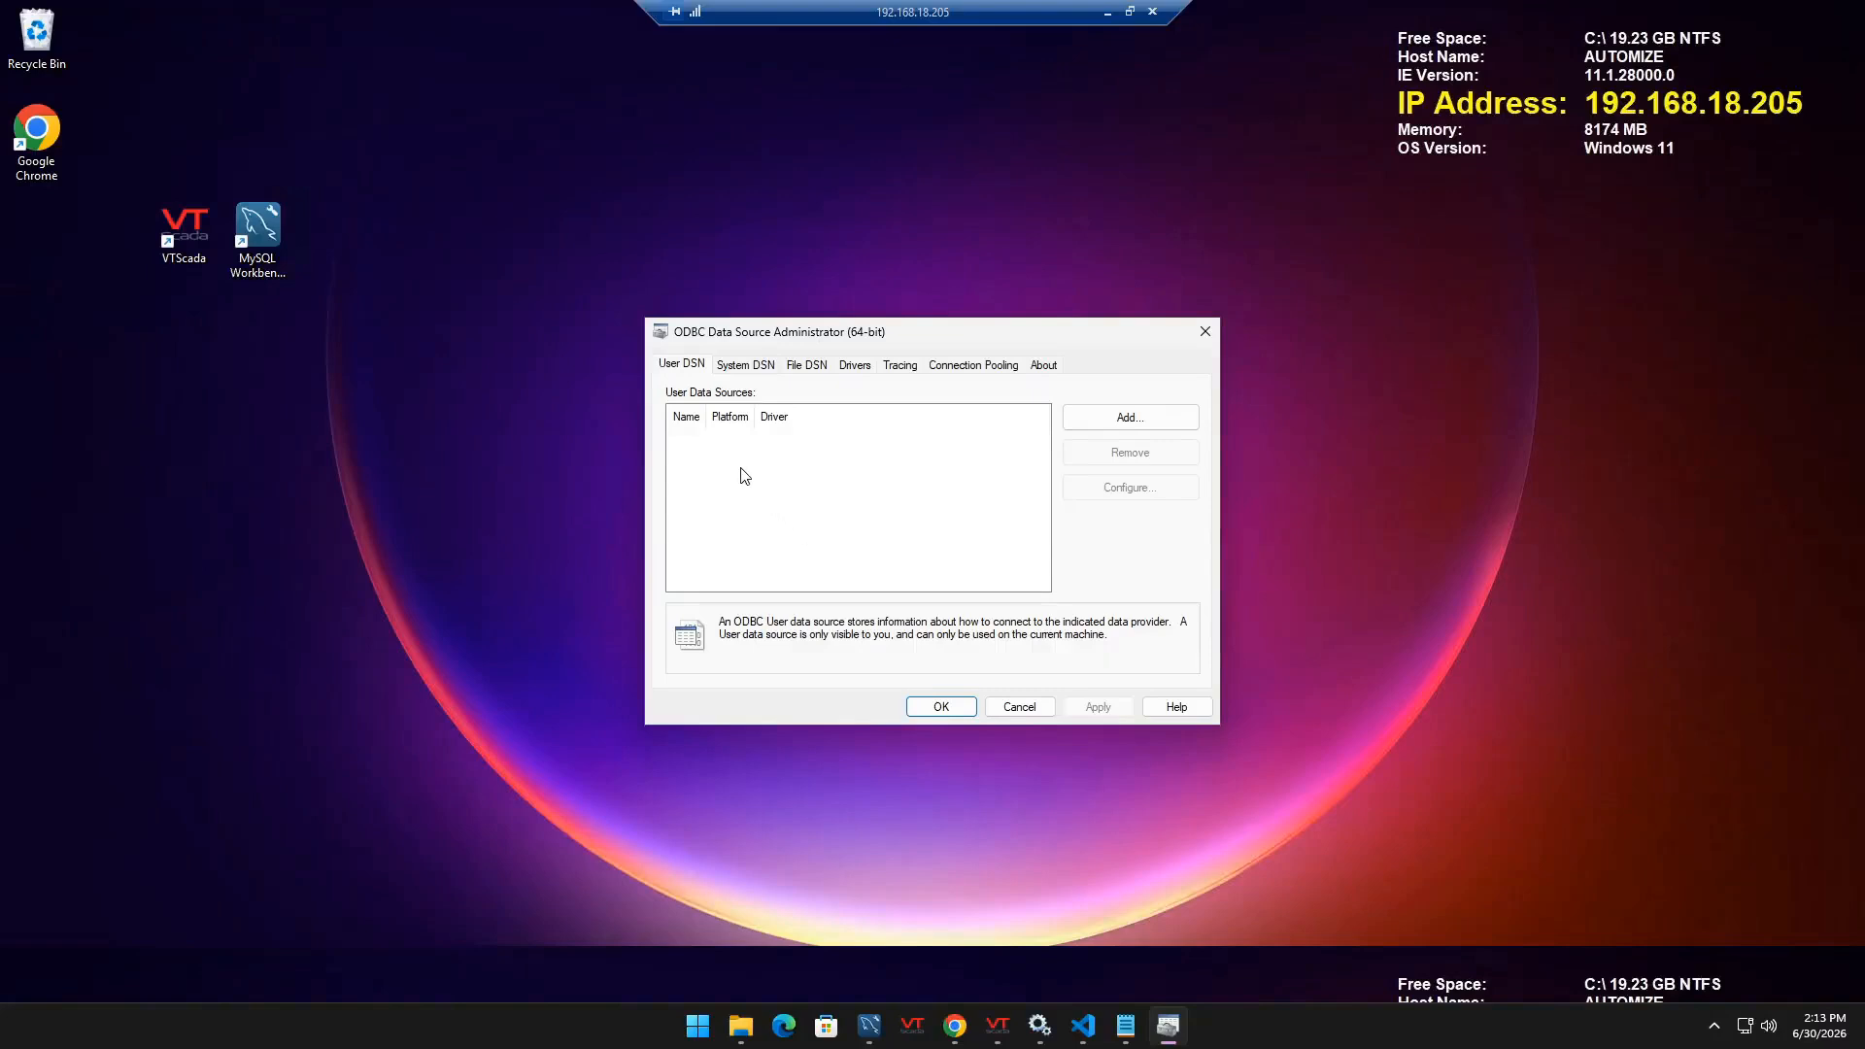
{"action": "left_click", "coordinate": [744, 365]}
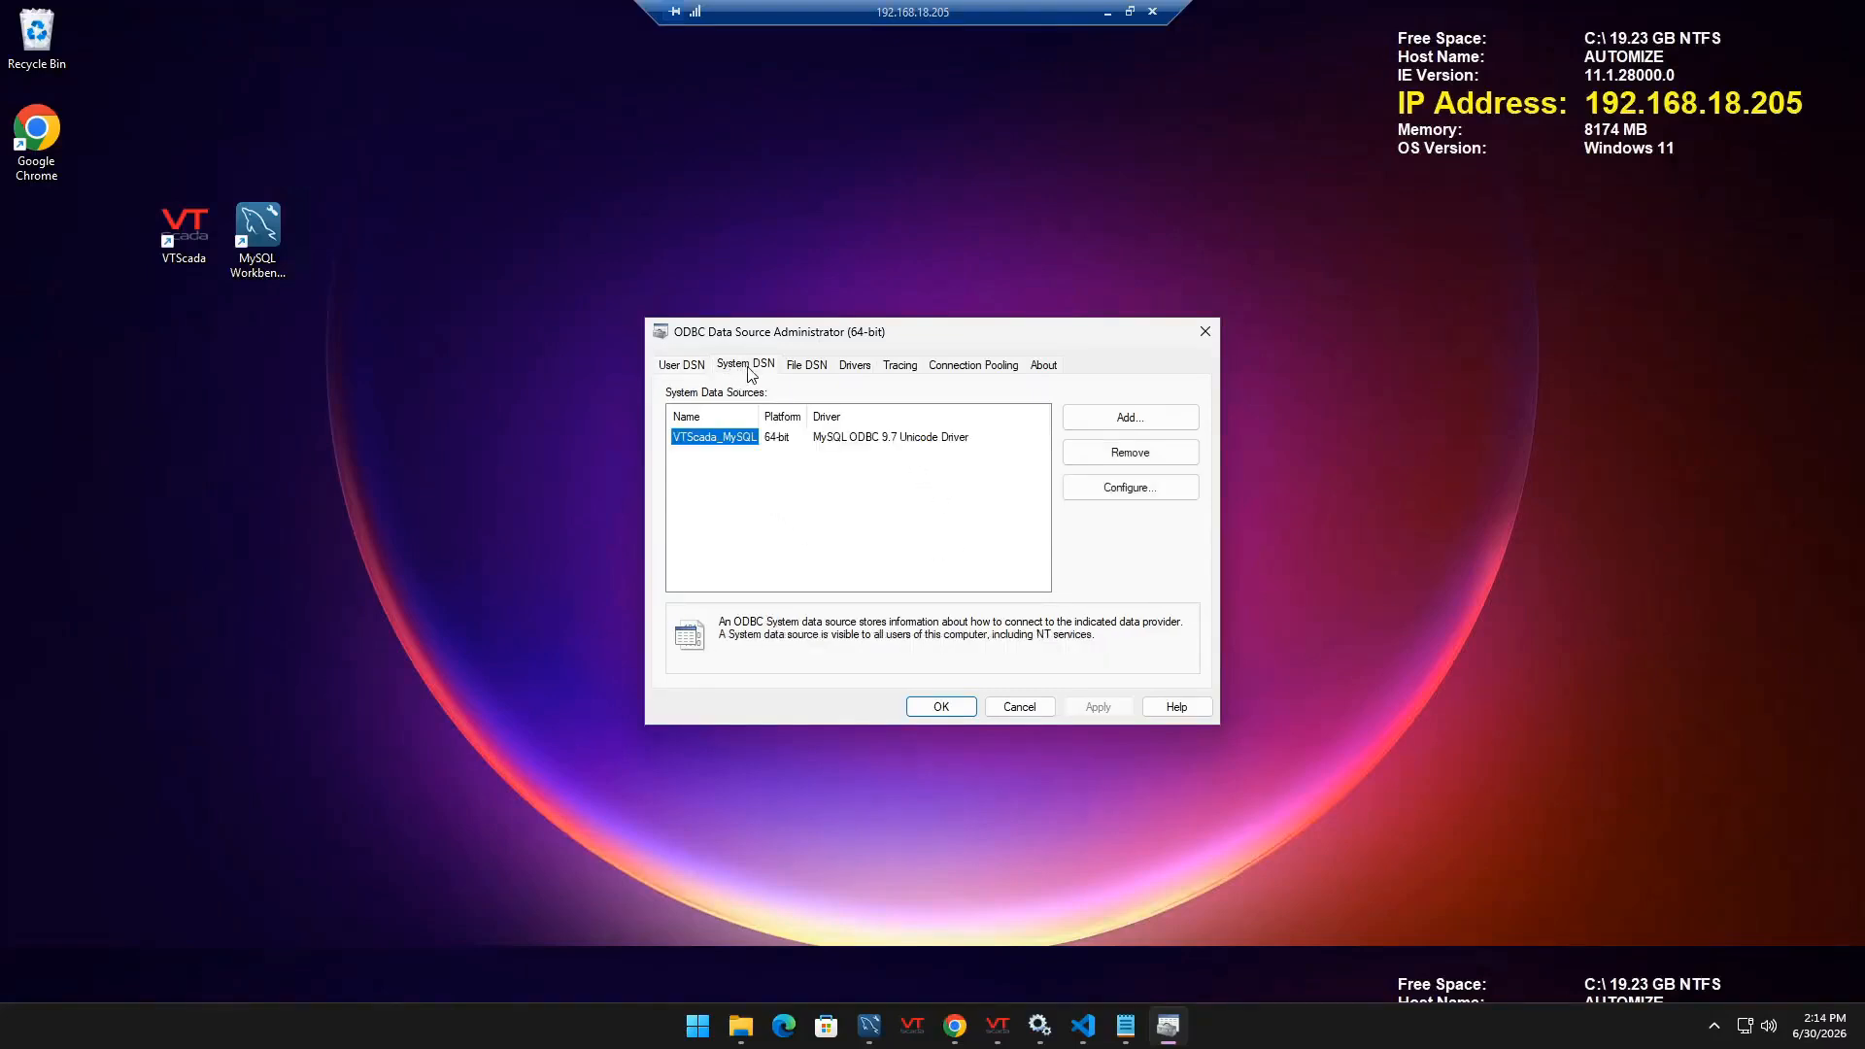
{"action": "left_click", "coordinate": [1093, 425]}
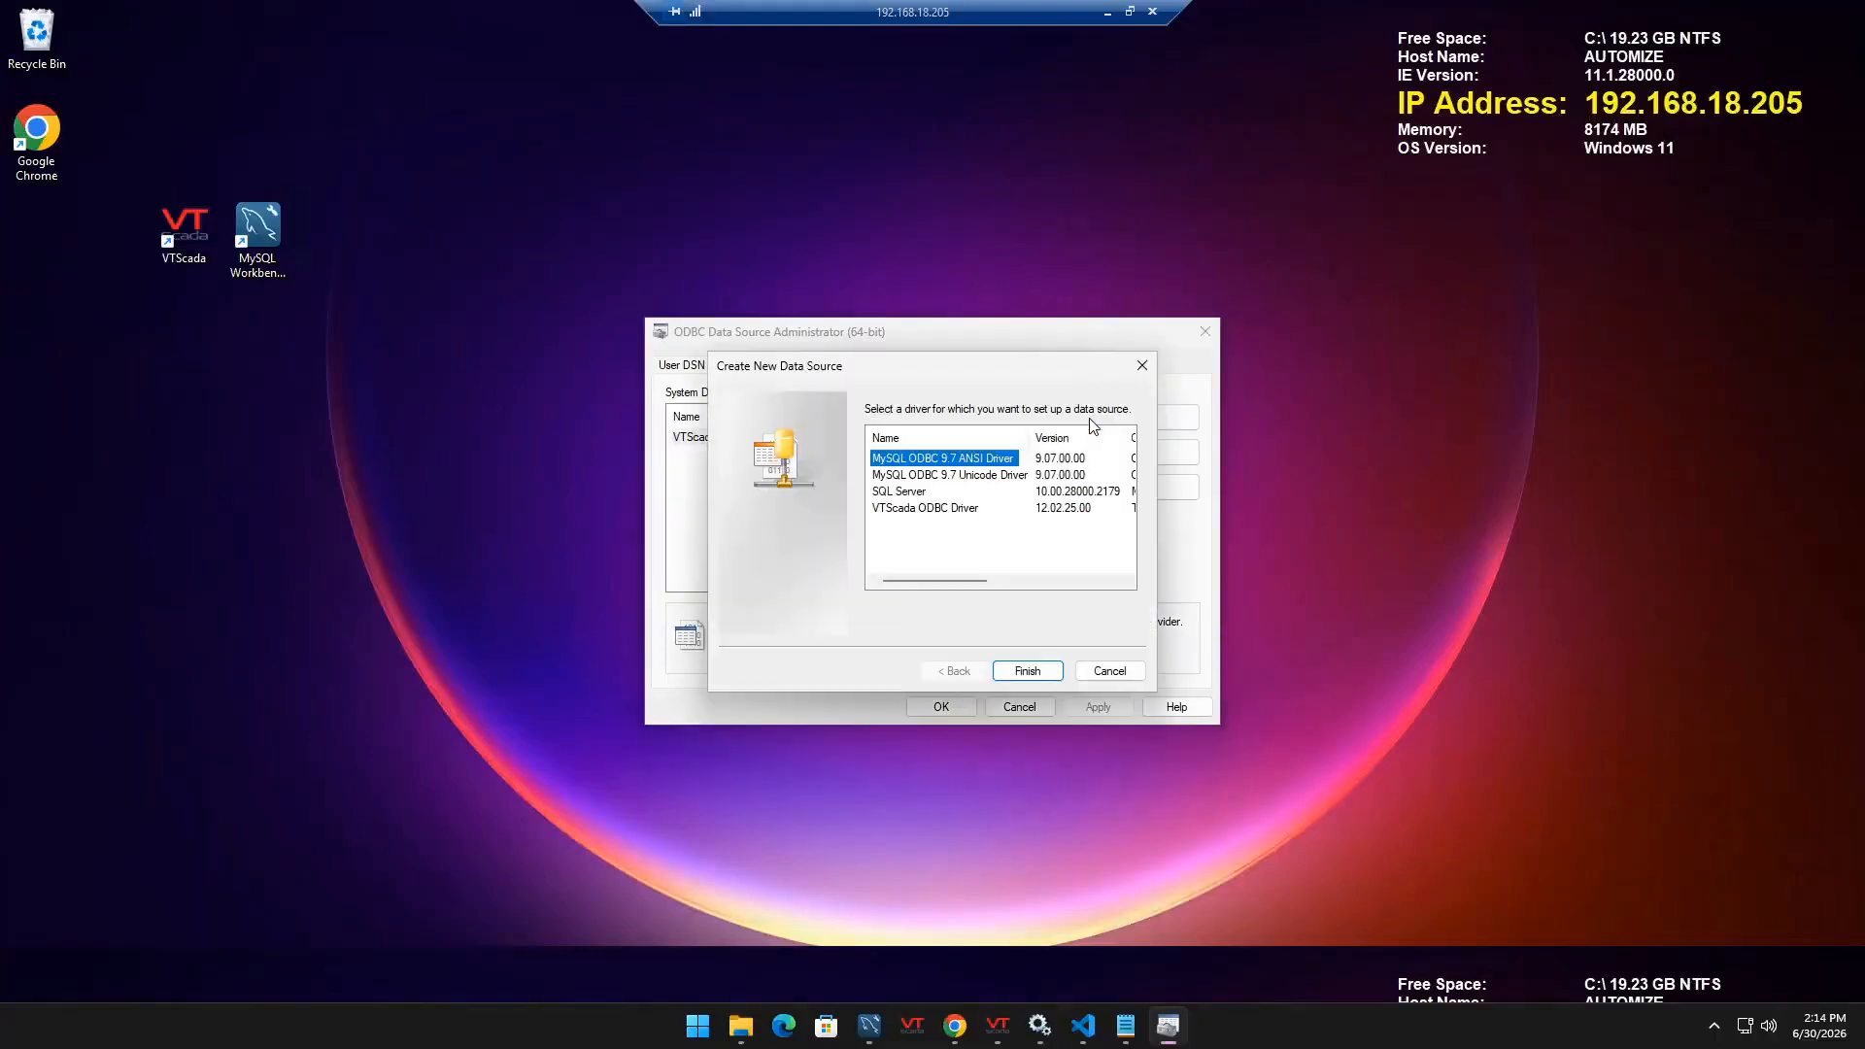
{"action": "left_click", "coordinate": [951, 476]}
{"action": "double_click", "coordinate": [956, 476]}
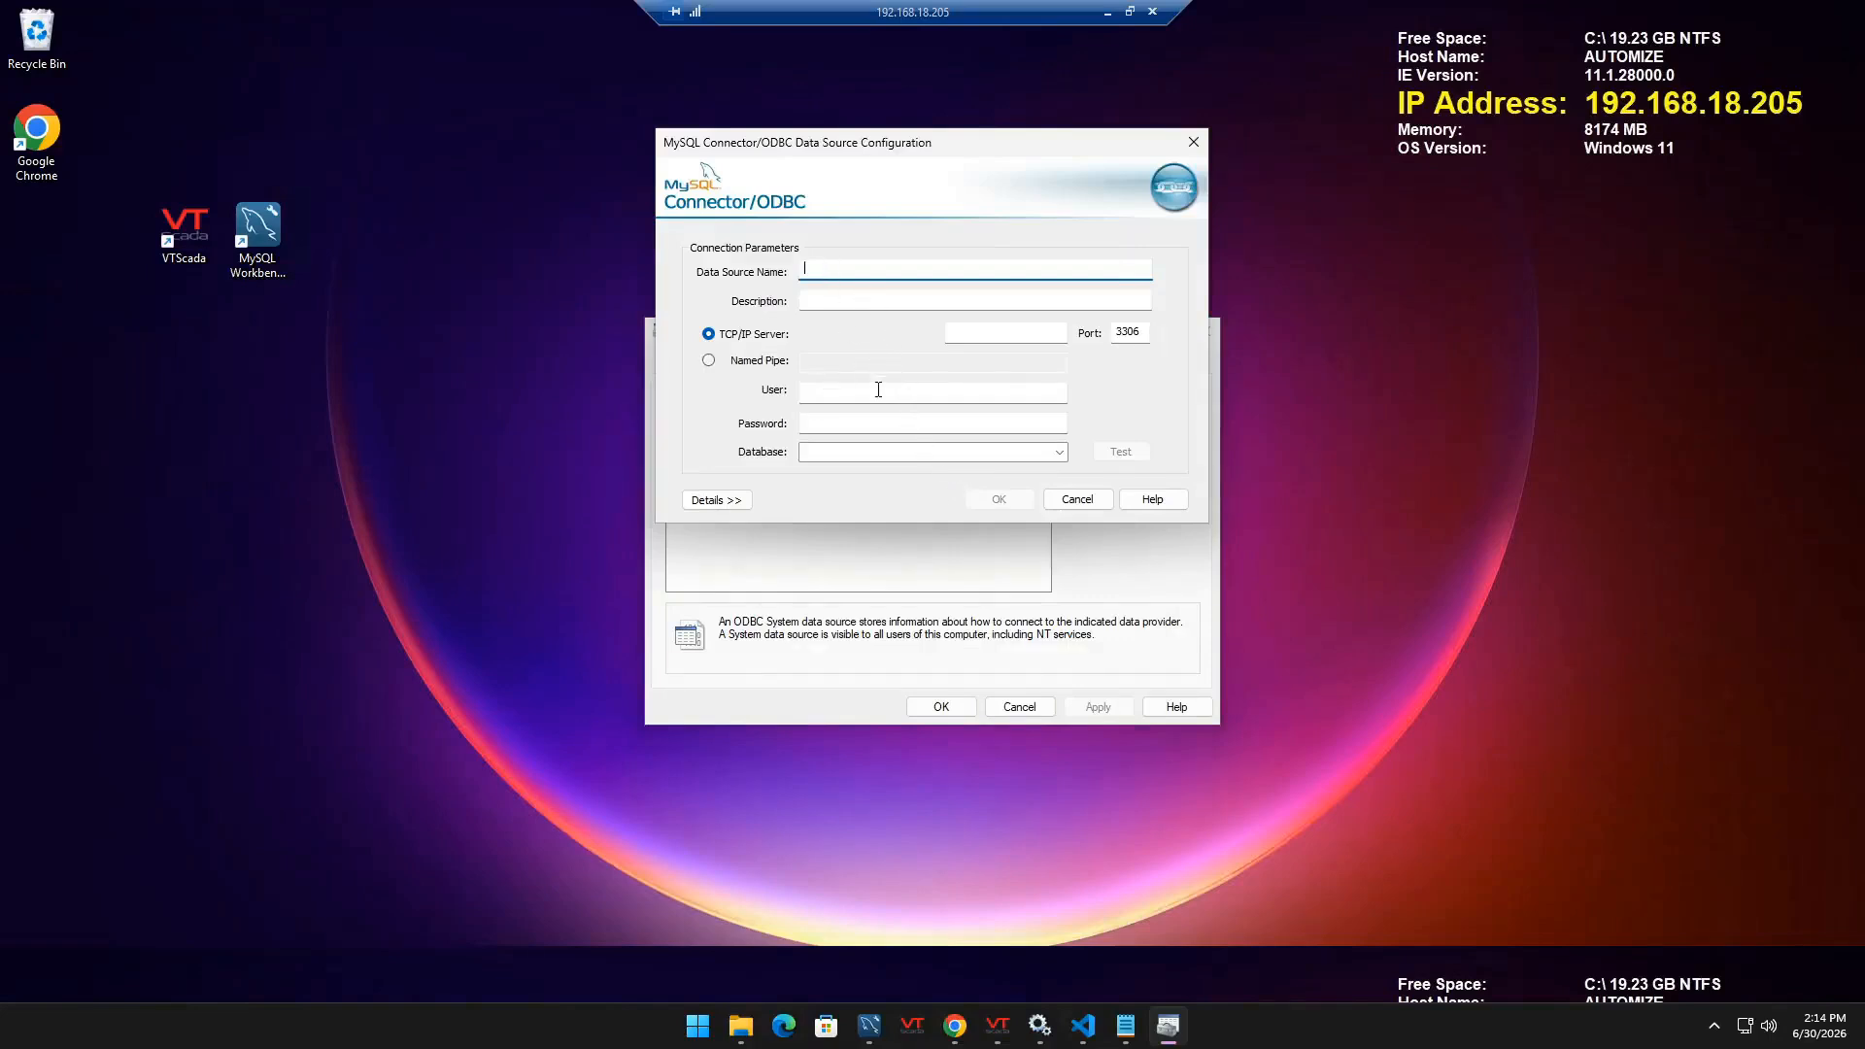
{"action": "left_click", "coordinate": [1077, 500]}
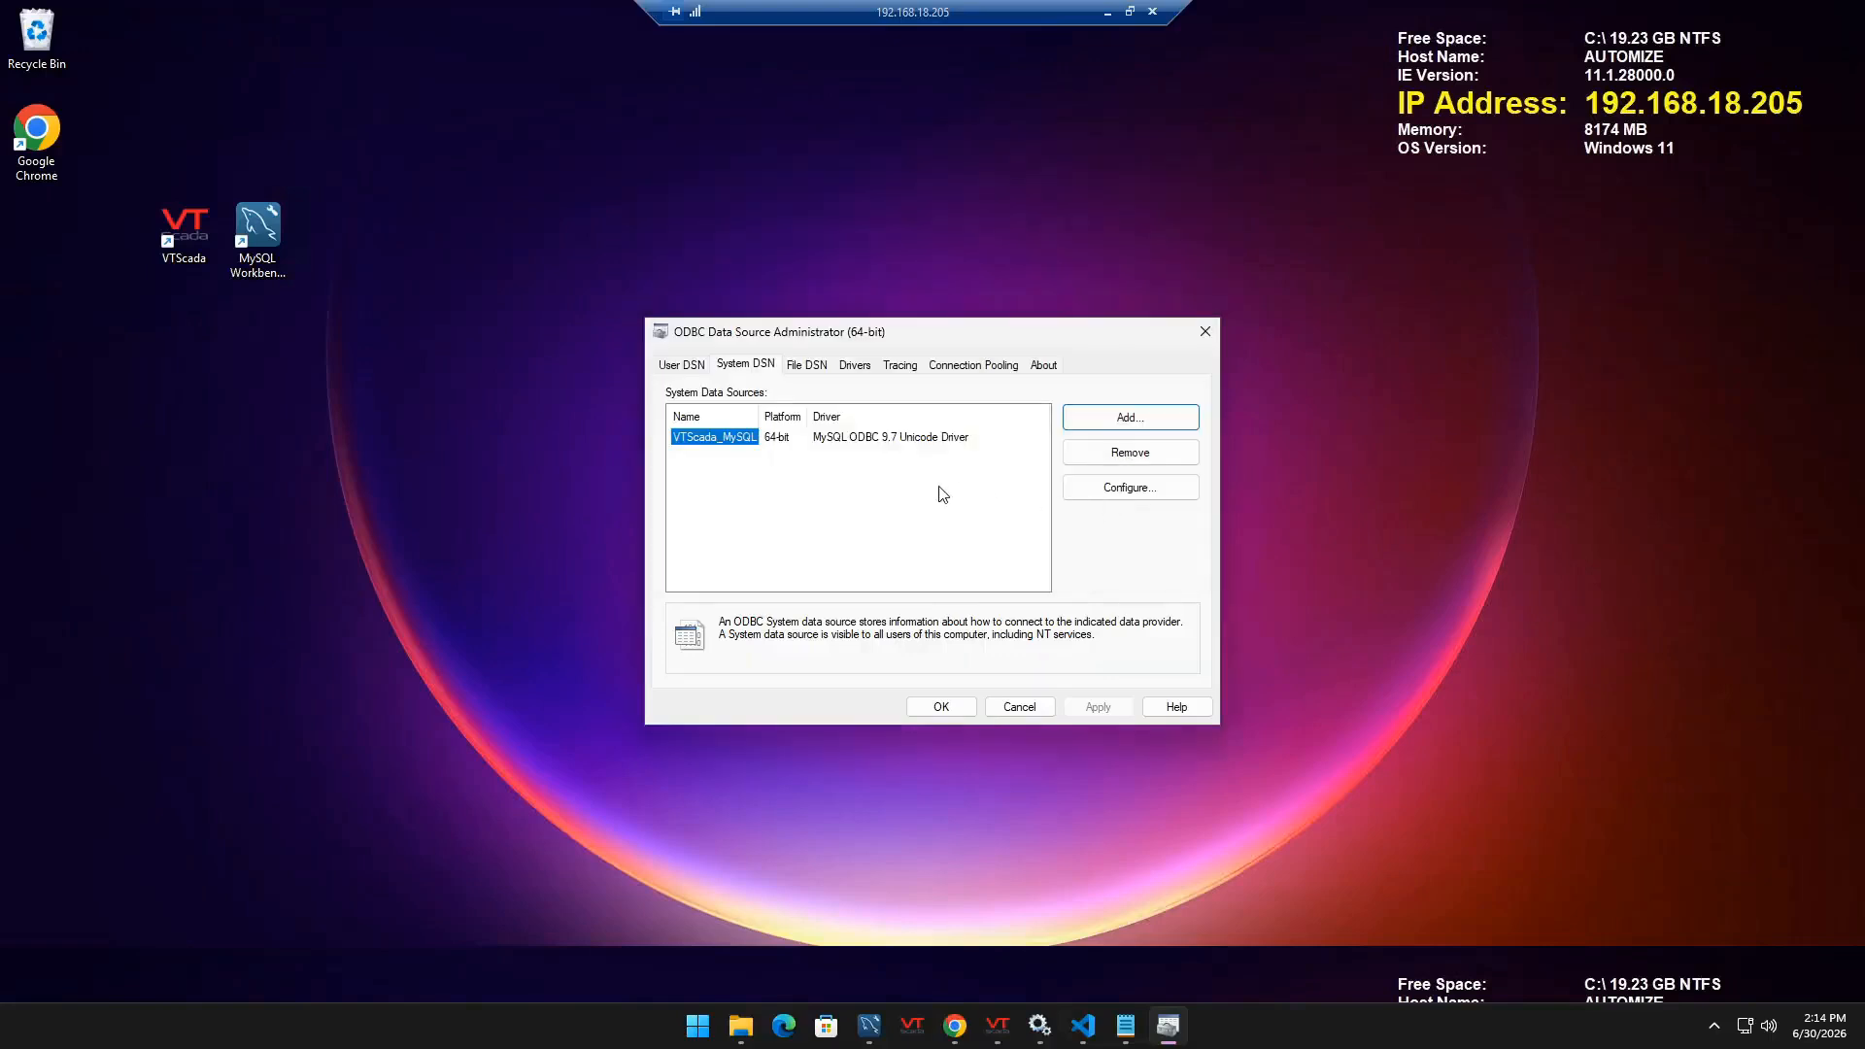
- Open the configuration of the VTScada_MySQL data source and test its connection to the vtscada database
{"action": "double_click", "coordinate": [744, 439]}
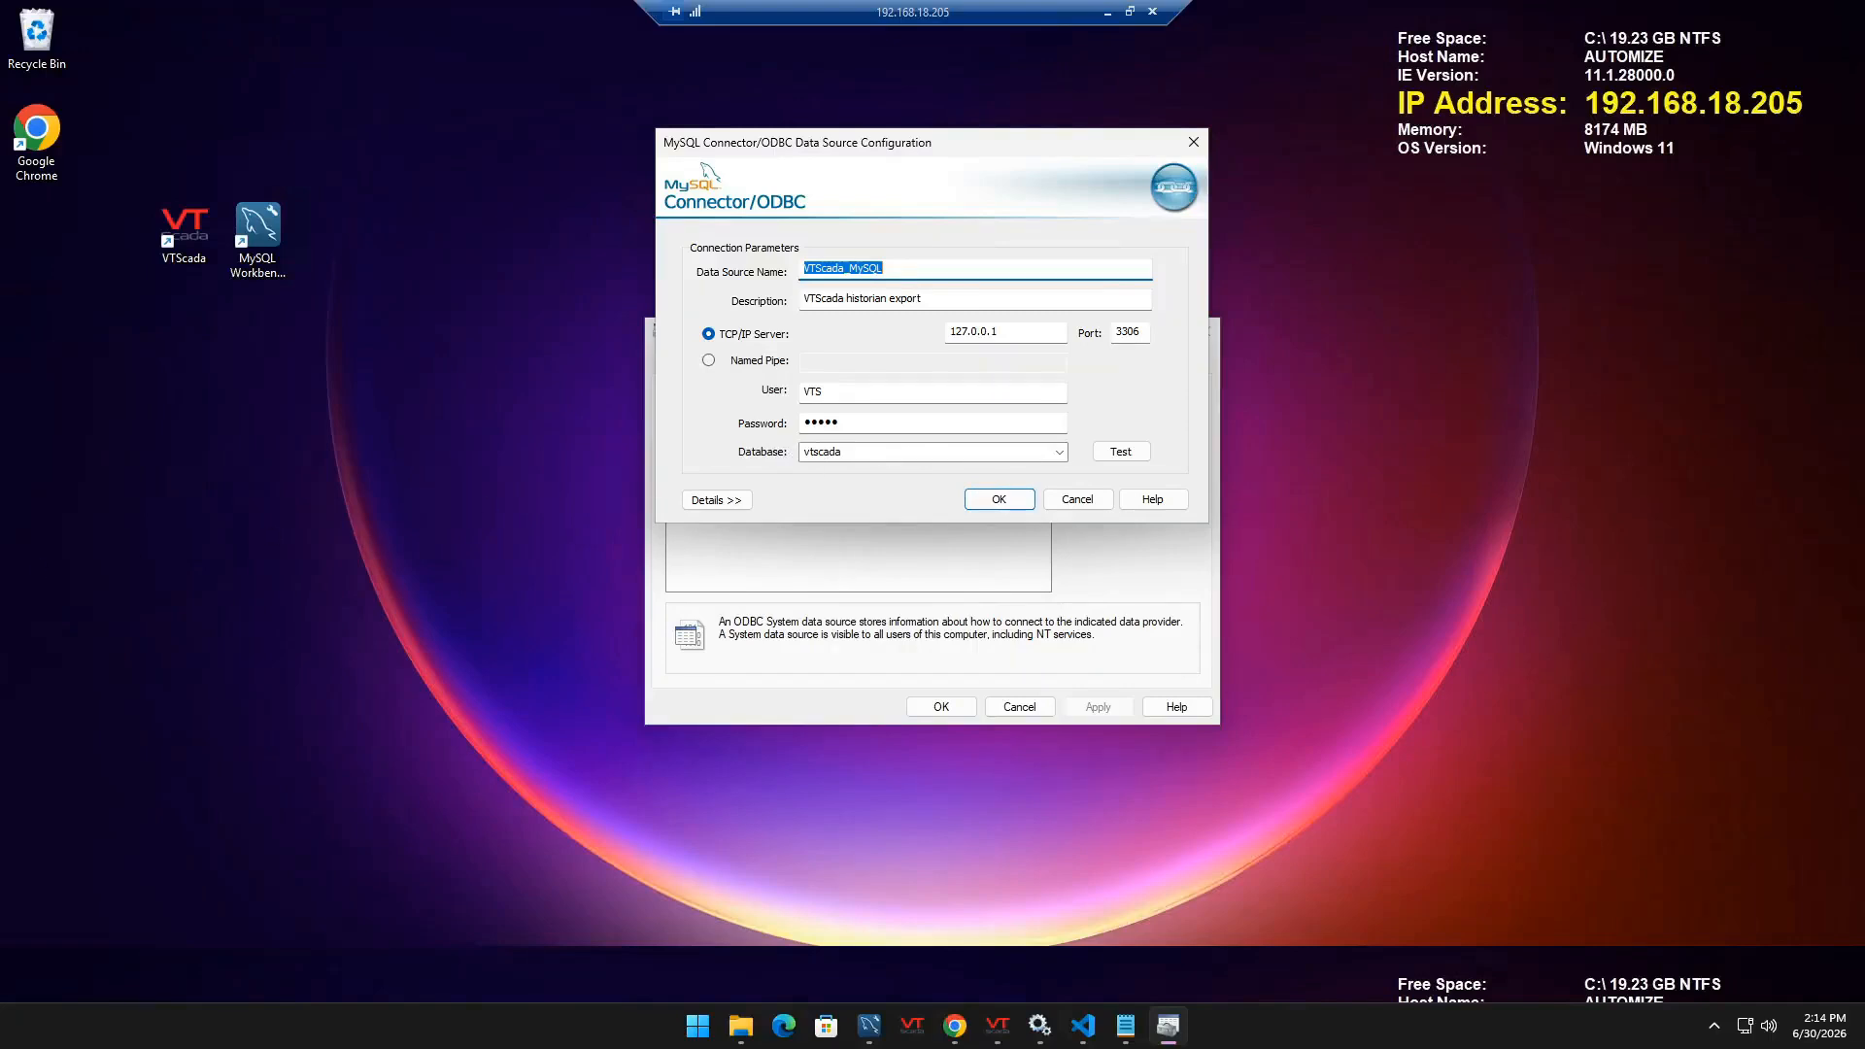
{"action": "left_click", "coordinate": [950, 454]}
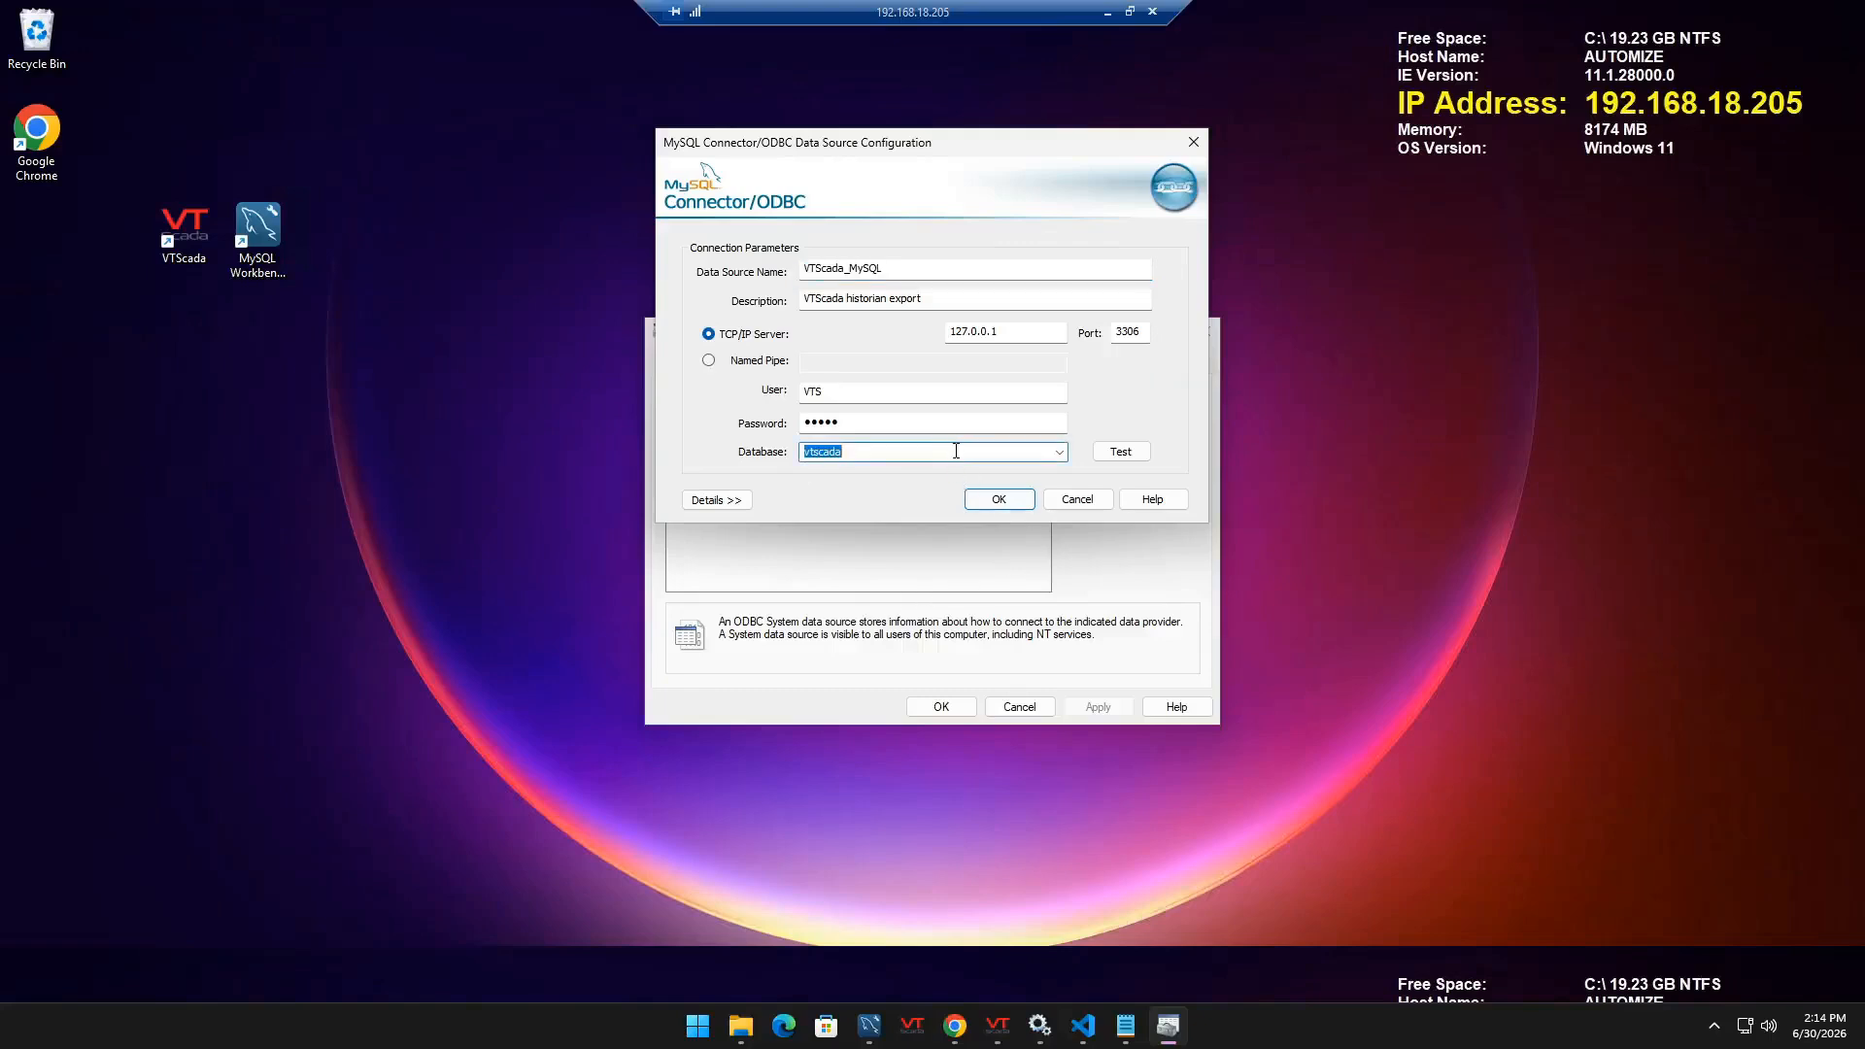
{"action": "left_click", "coordinate": [1060, 453]}
{"action": "left_click", "coordinate": [1068, 463]}
{"action": "left_click", "coordinate": [1109, 463]}
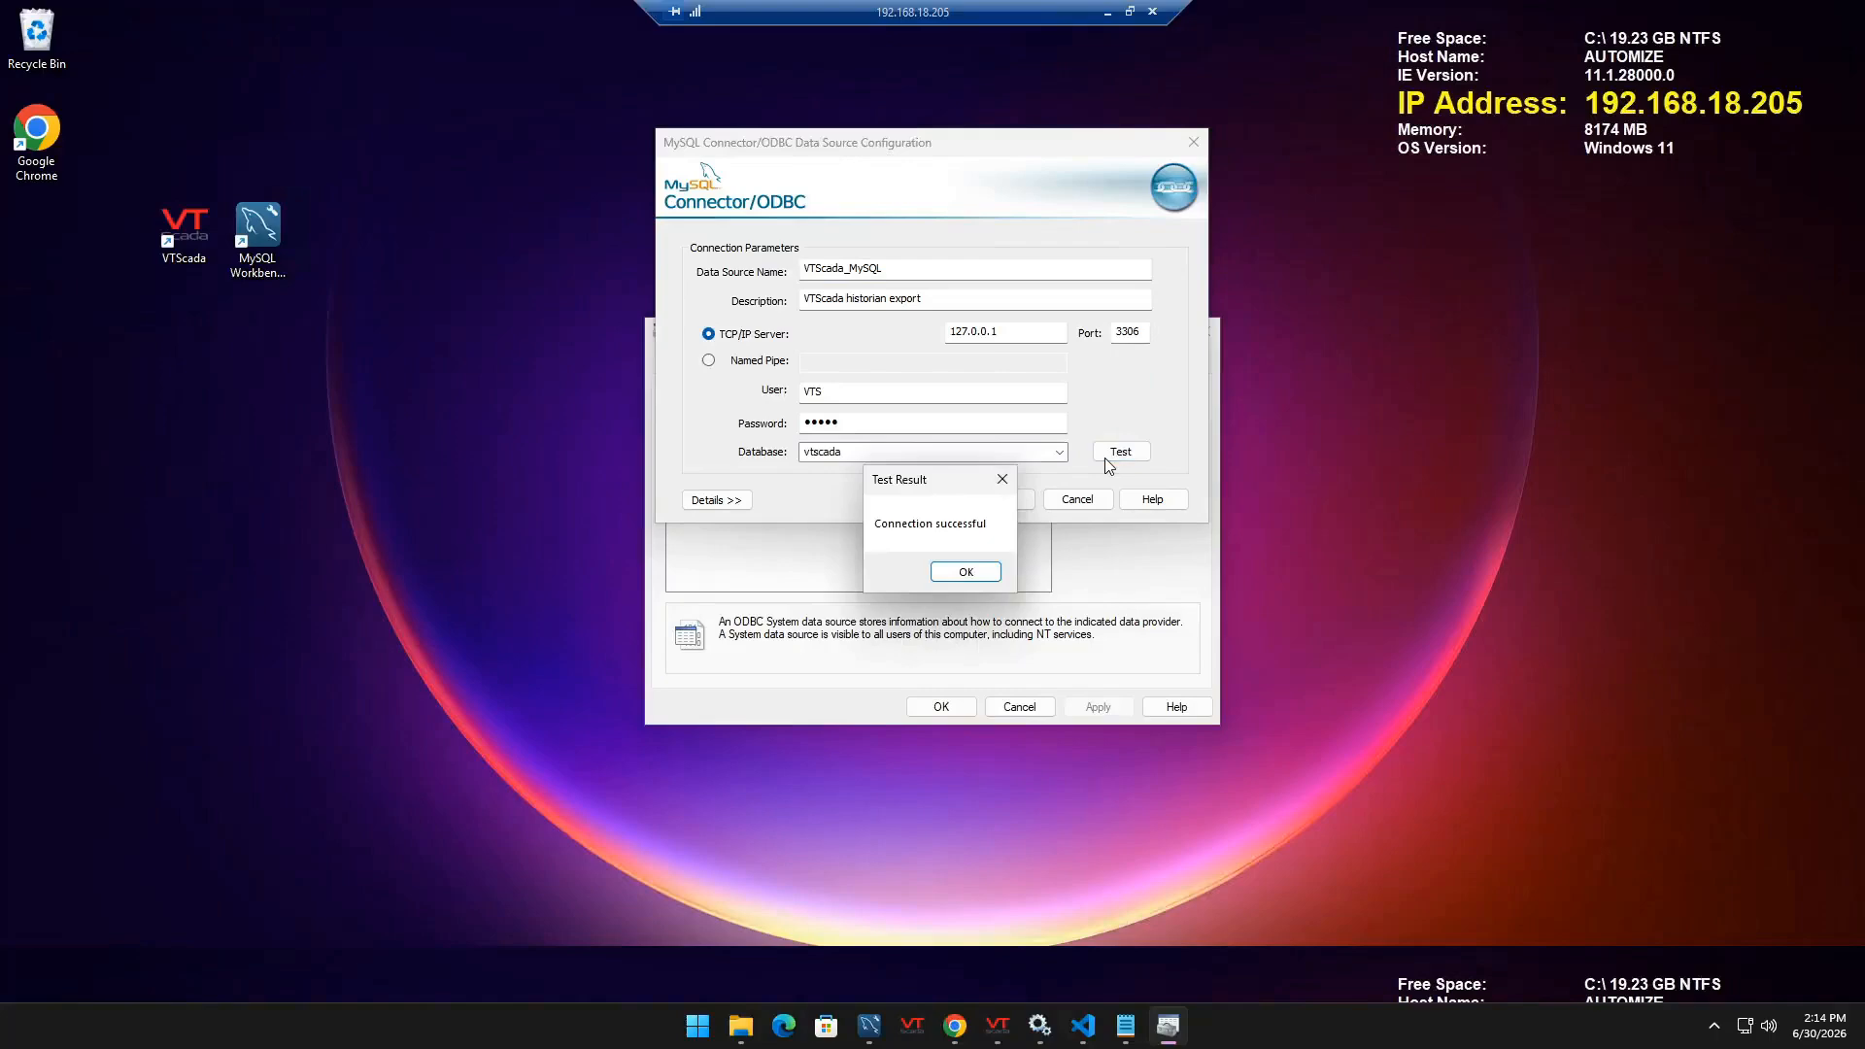
{"action": "left_click", "coordinate": [976, 576]}
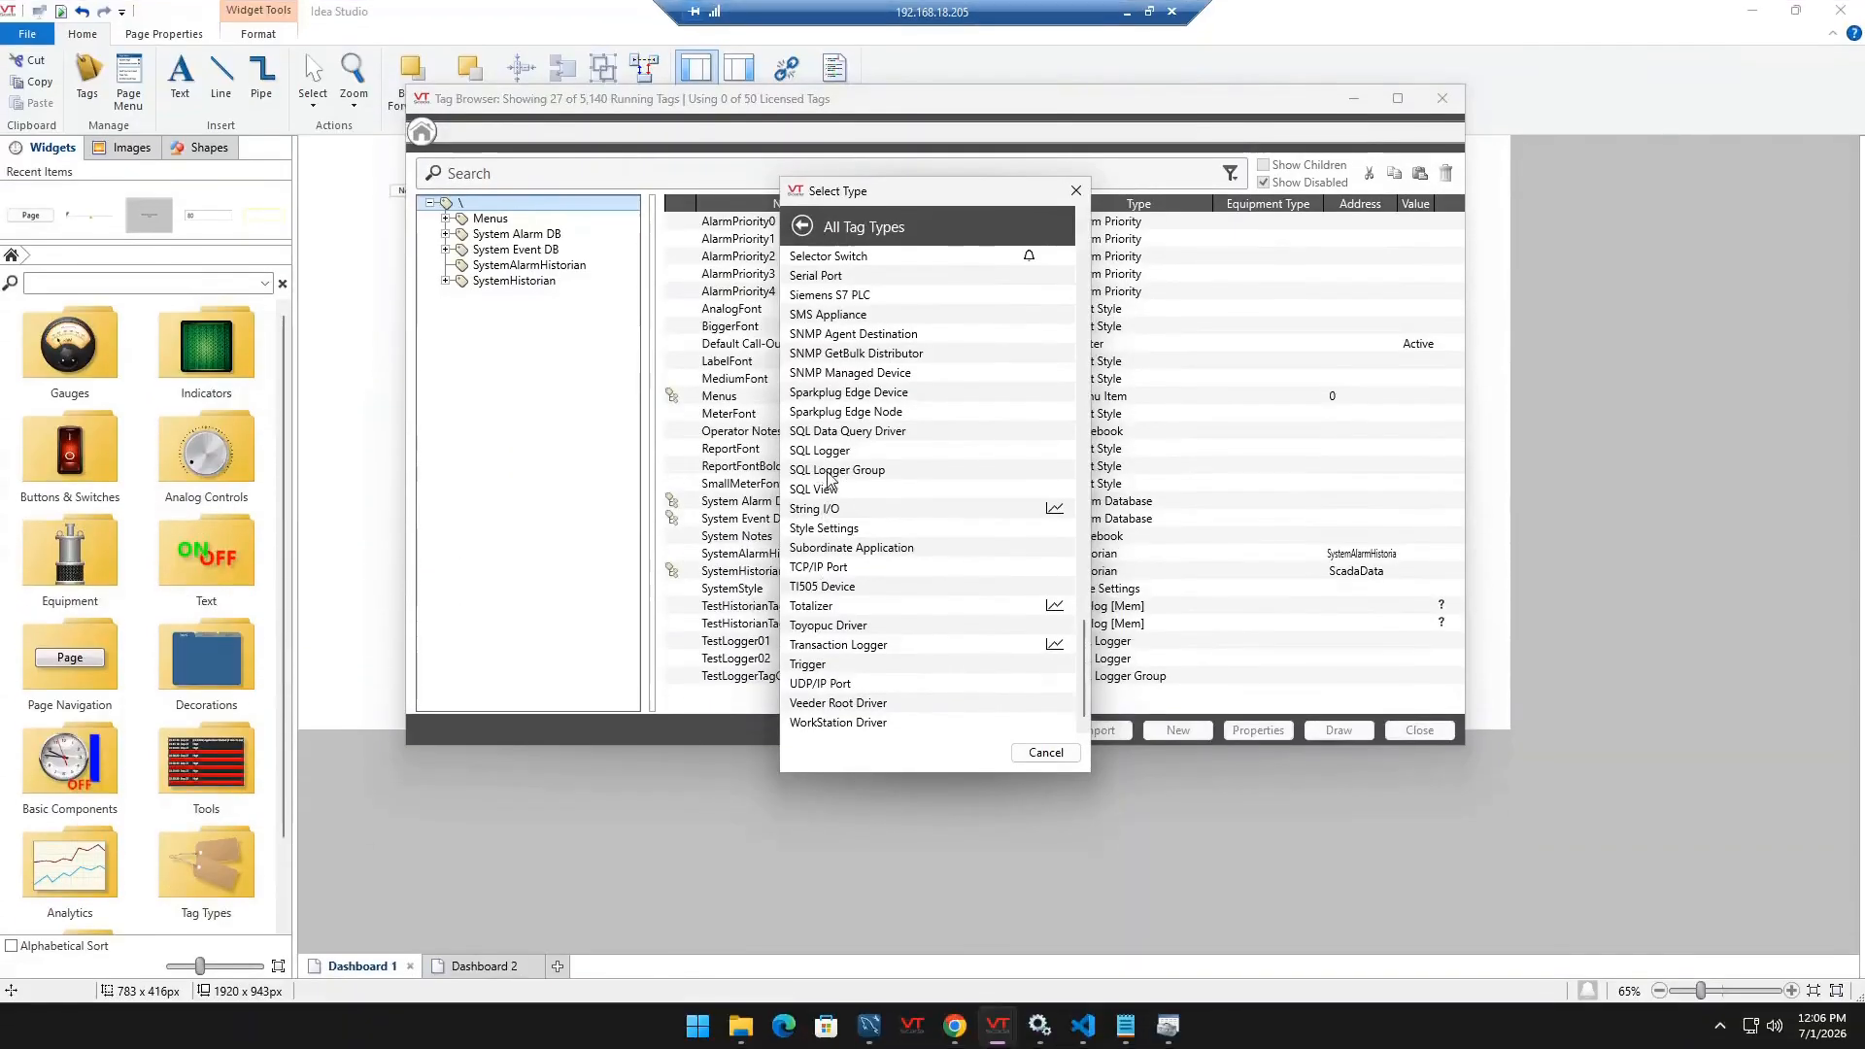
- Dismiss the tag type selection and review the database settings of the TestLoggerTagGroup SQL Logger Group, including its database type and credentials
{"action": "left_click", "coordinate": [1040, 750]}
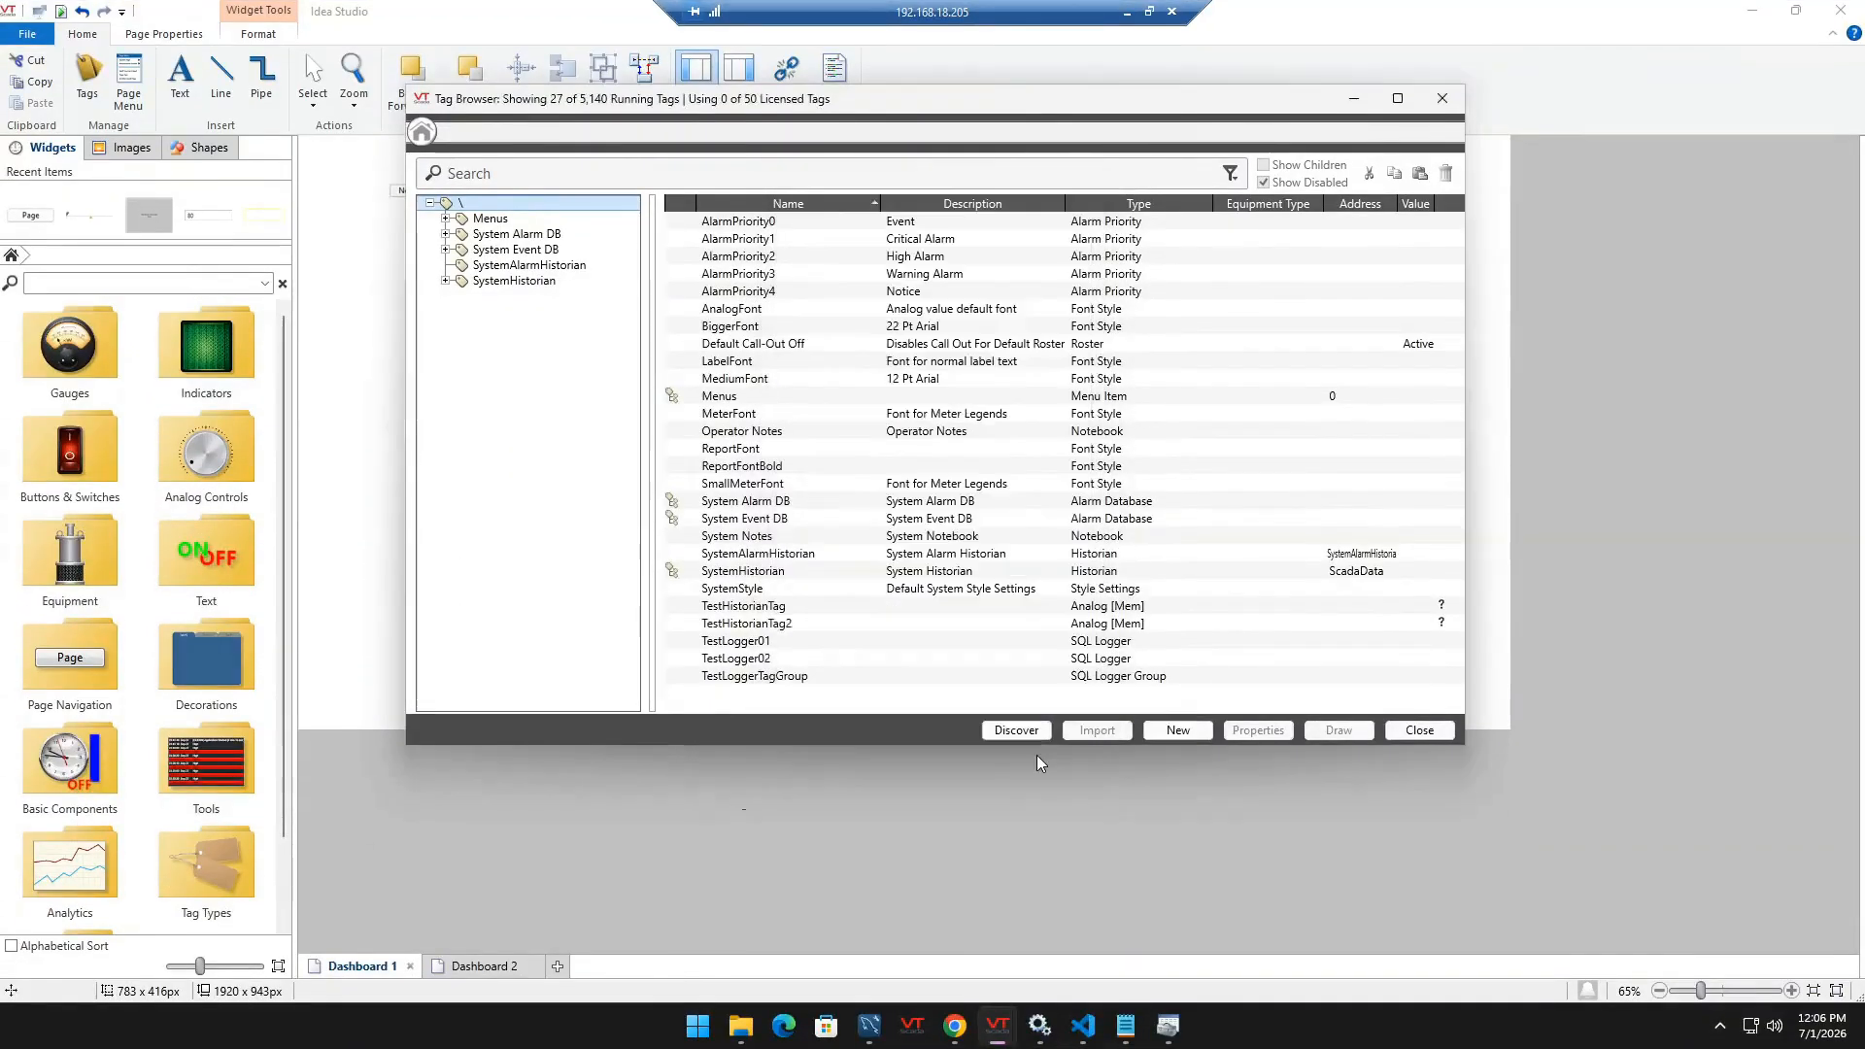
{"action": "double_click", "coordinate": [772, 679]}
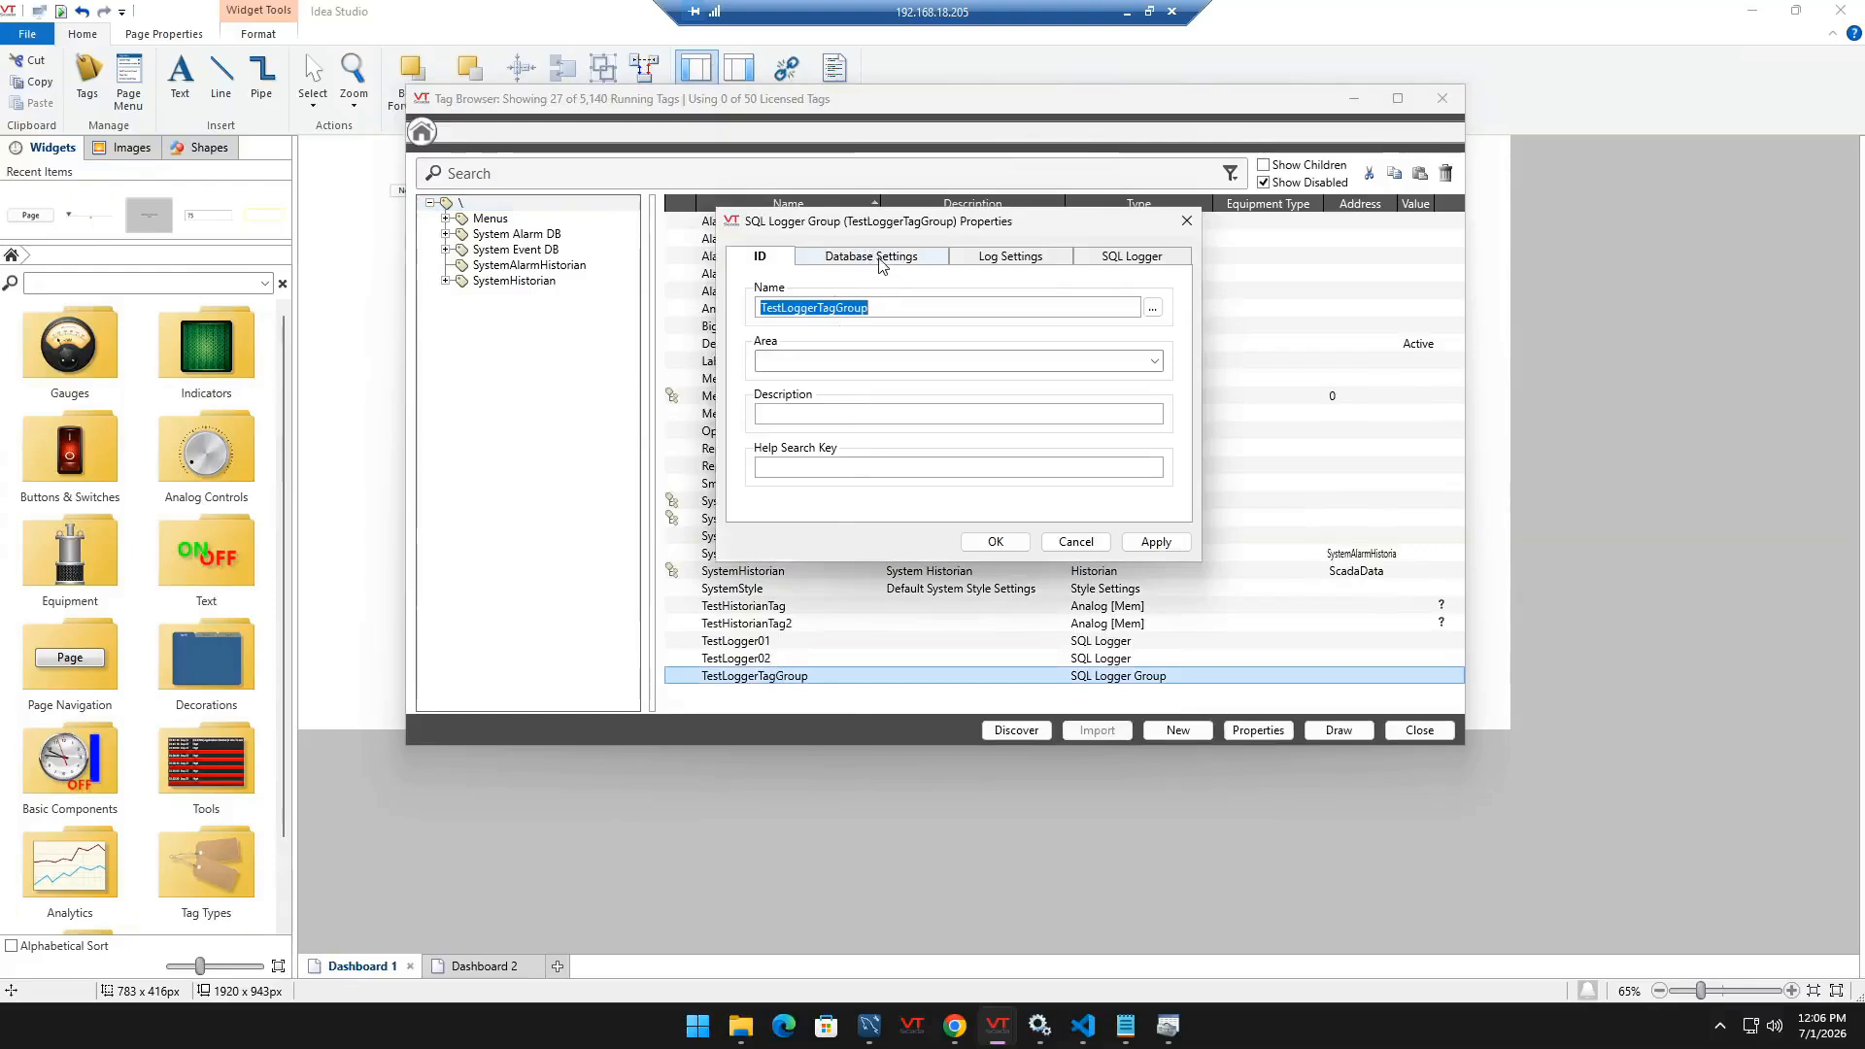
{"action": "left_click", "coordinate": [881, 260]}
{"action": "left_click", "coordinate": [843, 364]}
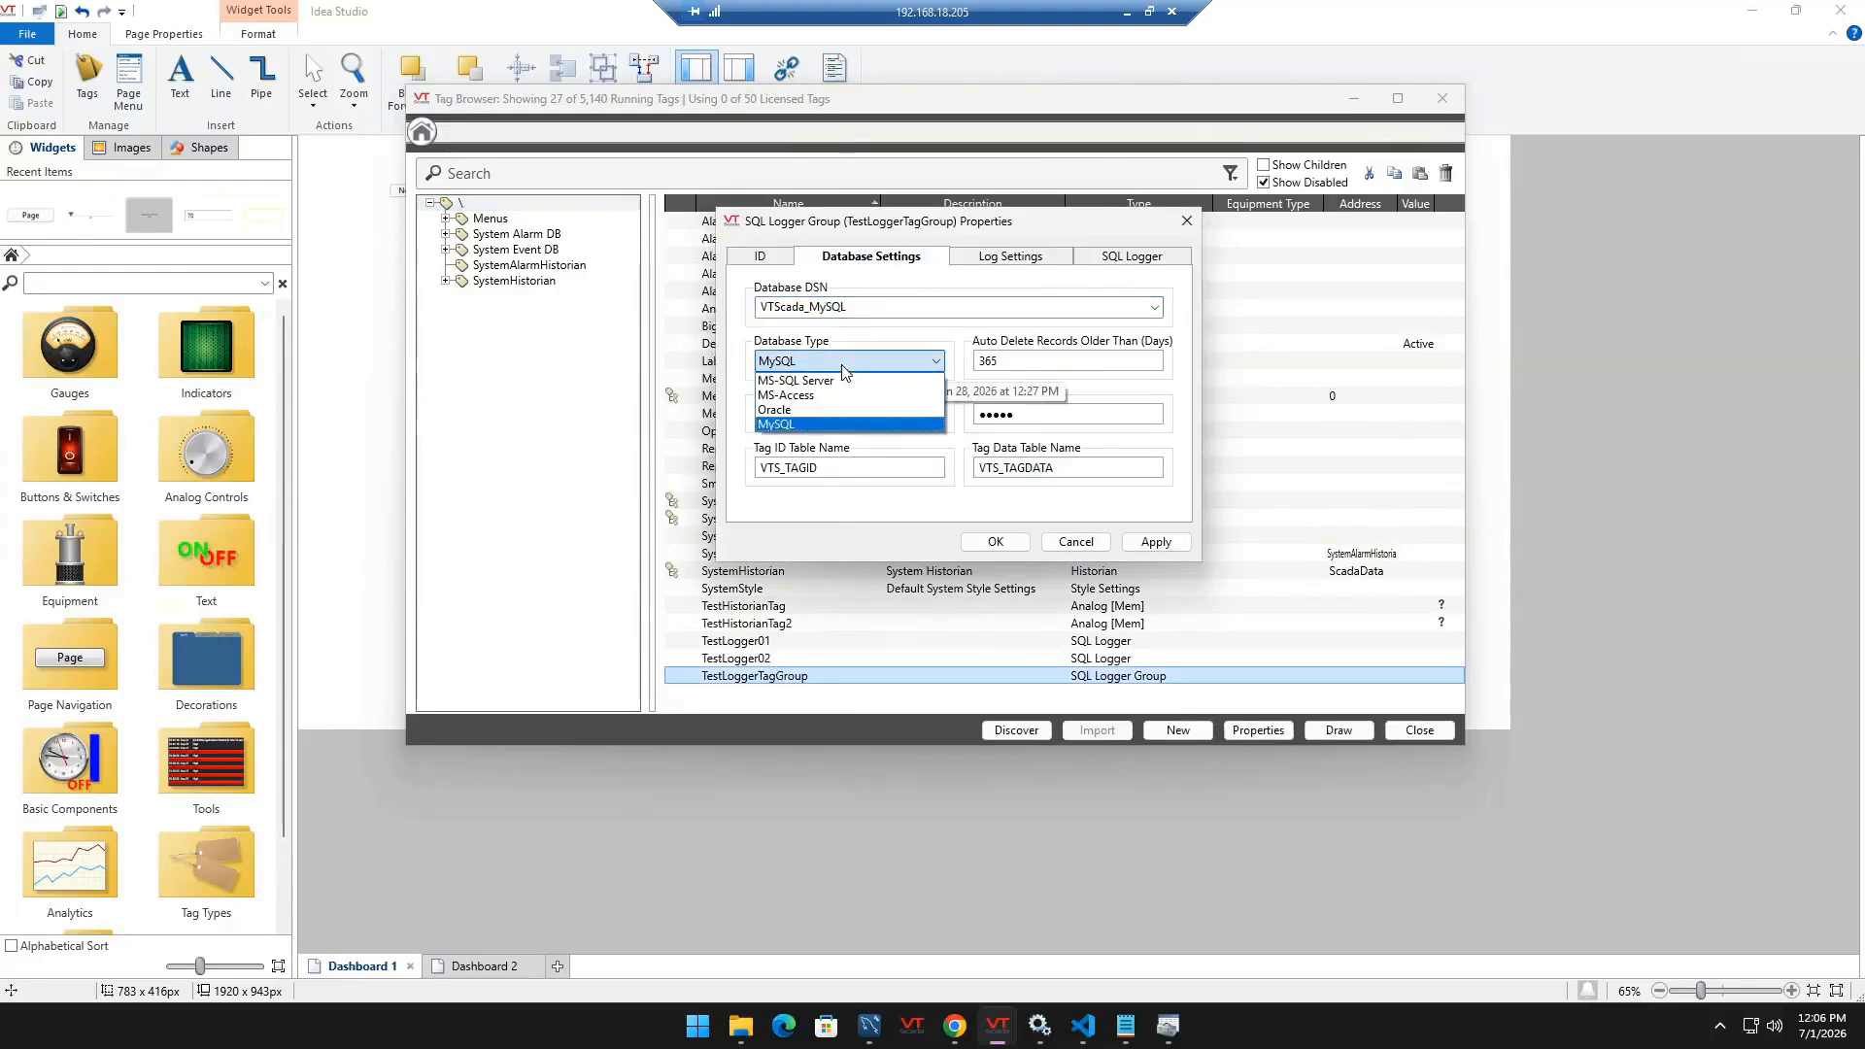
{"action": "left_click", "coordinate": [843, 367]}
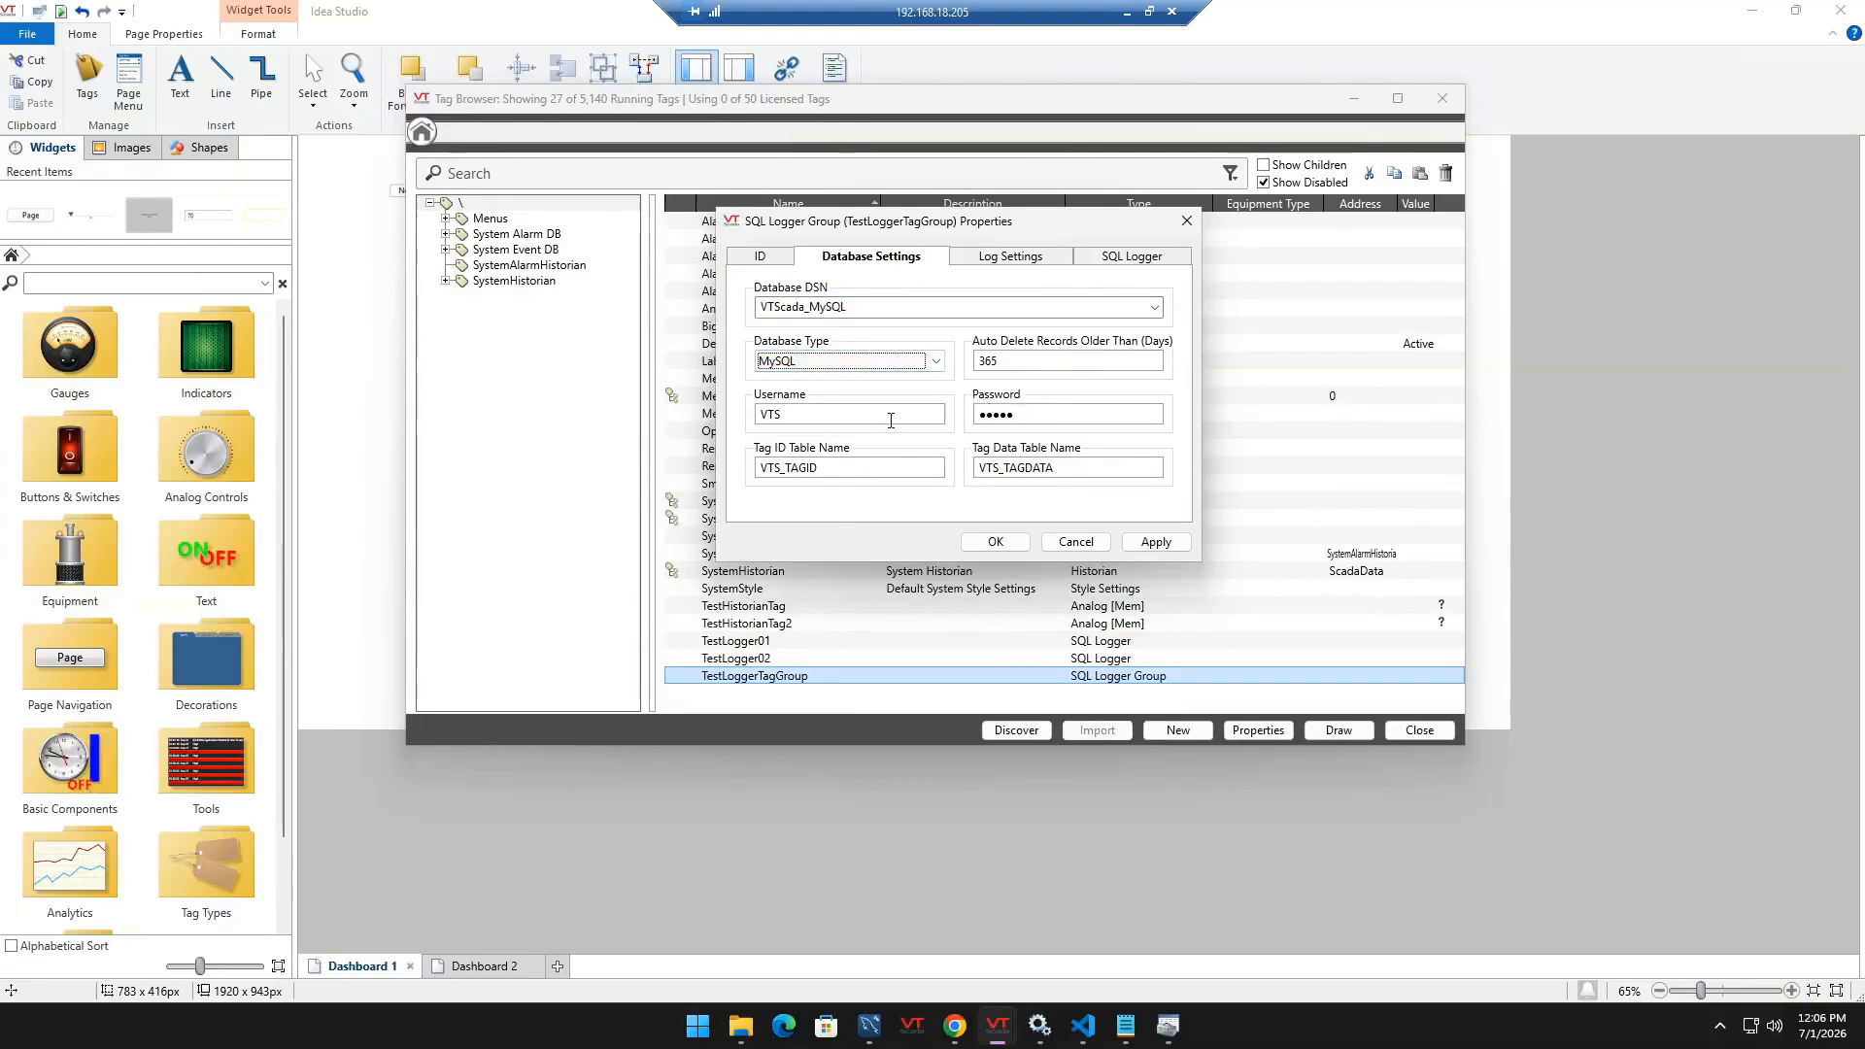
{"action": "left_click", "coordinate": [933, 416]}
{"action": "left_click", "coordinate": [994, 415]}
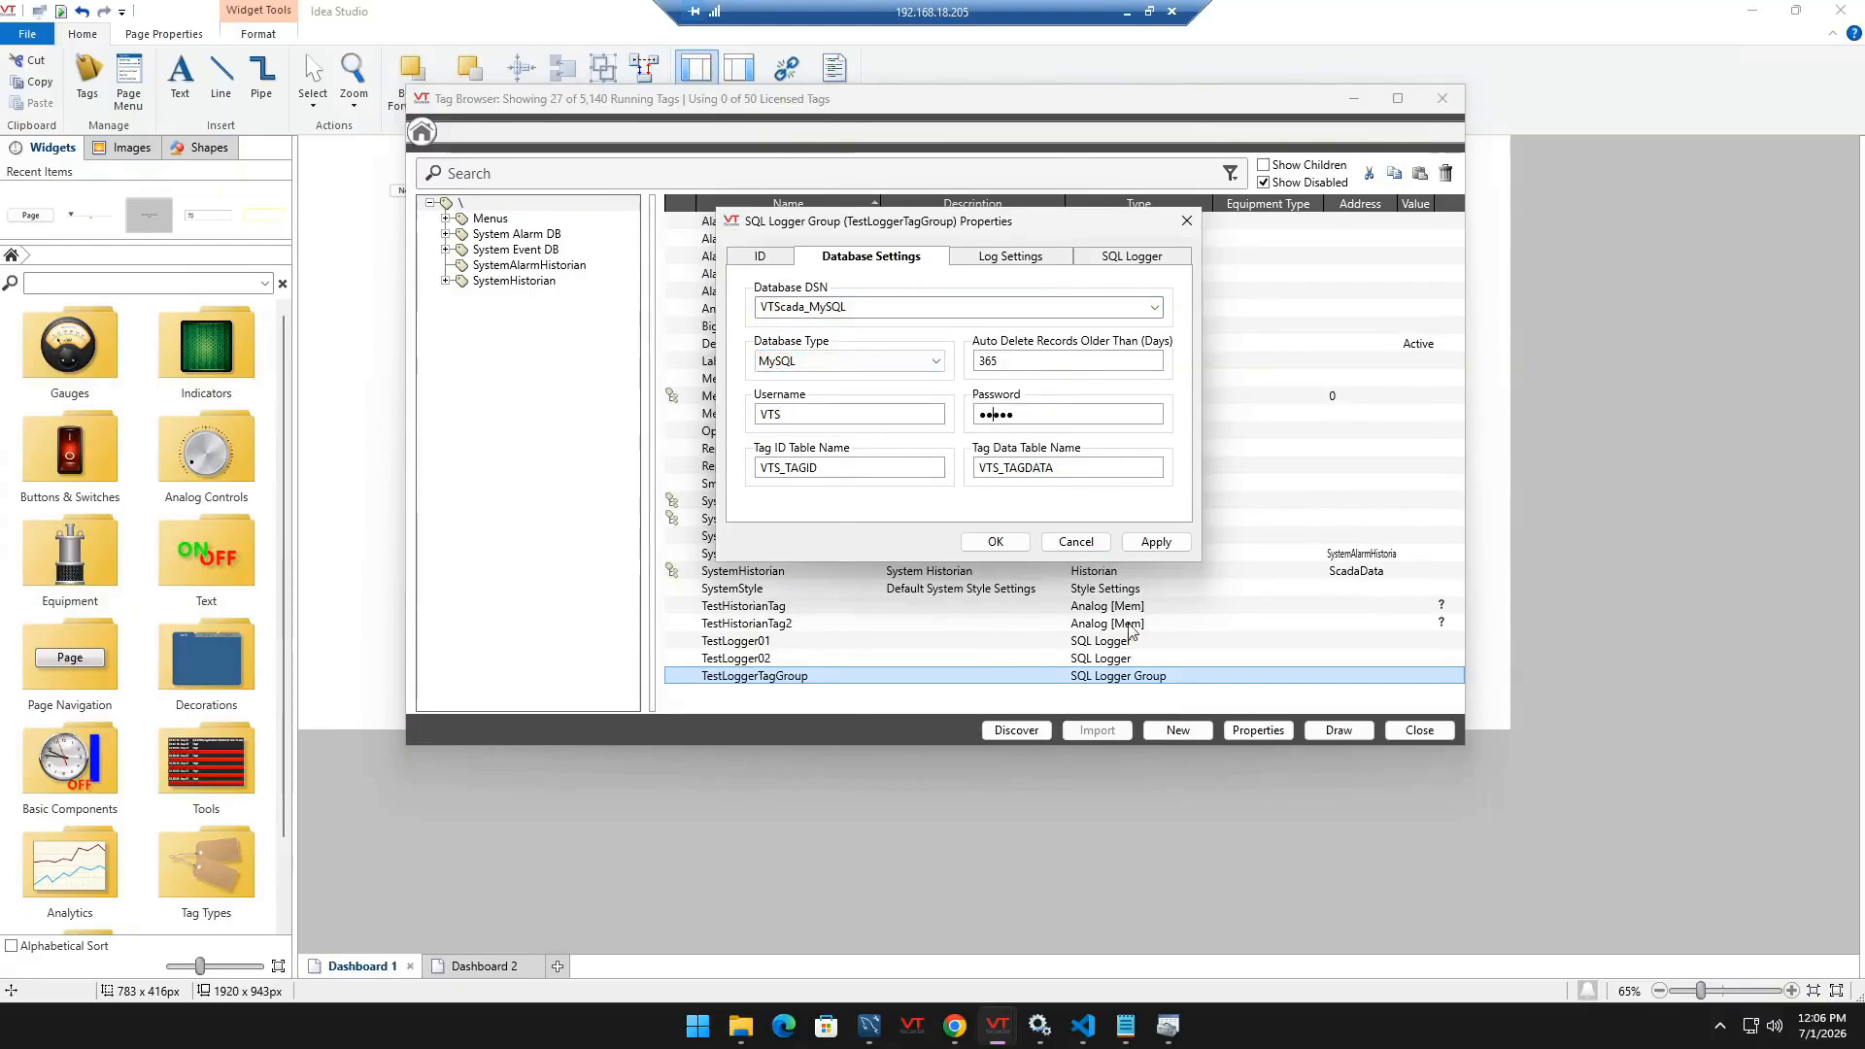
- Switch to the ODBC Data Source Administrator and check the VTScada_MySQL connection parameters against the logger group's settings, leaving them unedited
{"action": "mouse_move", "coordinate": [1168, 1020]}
{"action": "left_click", "coordinate": [1166, 904]}
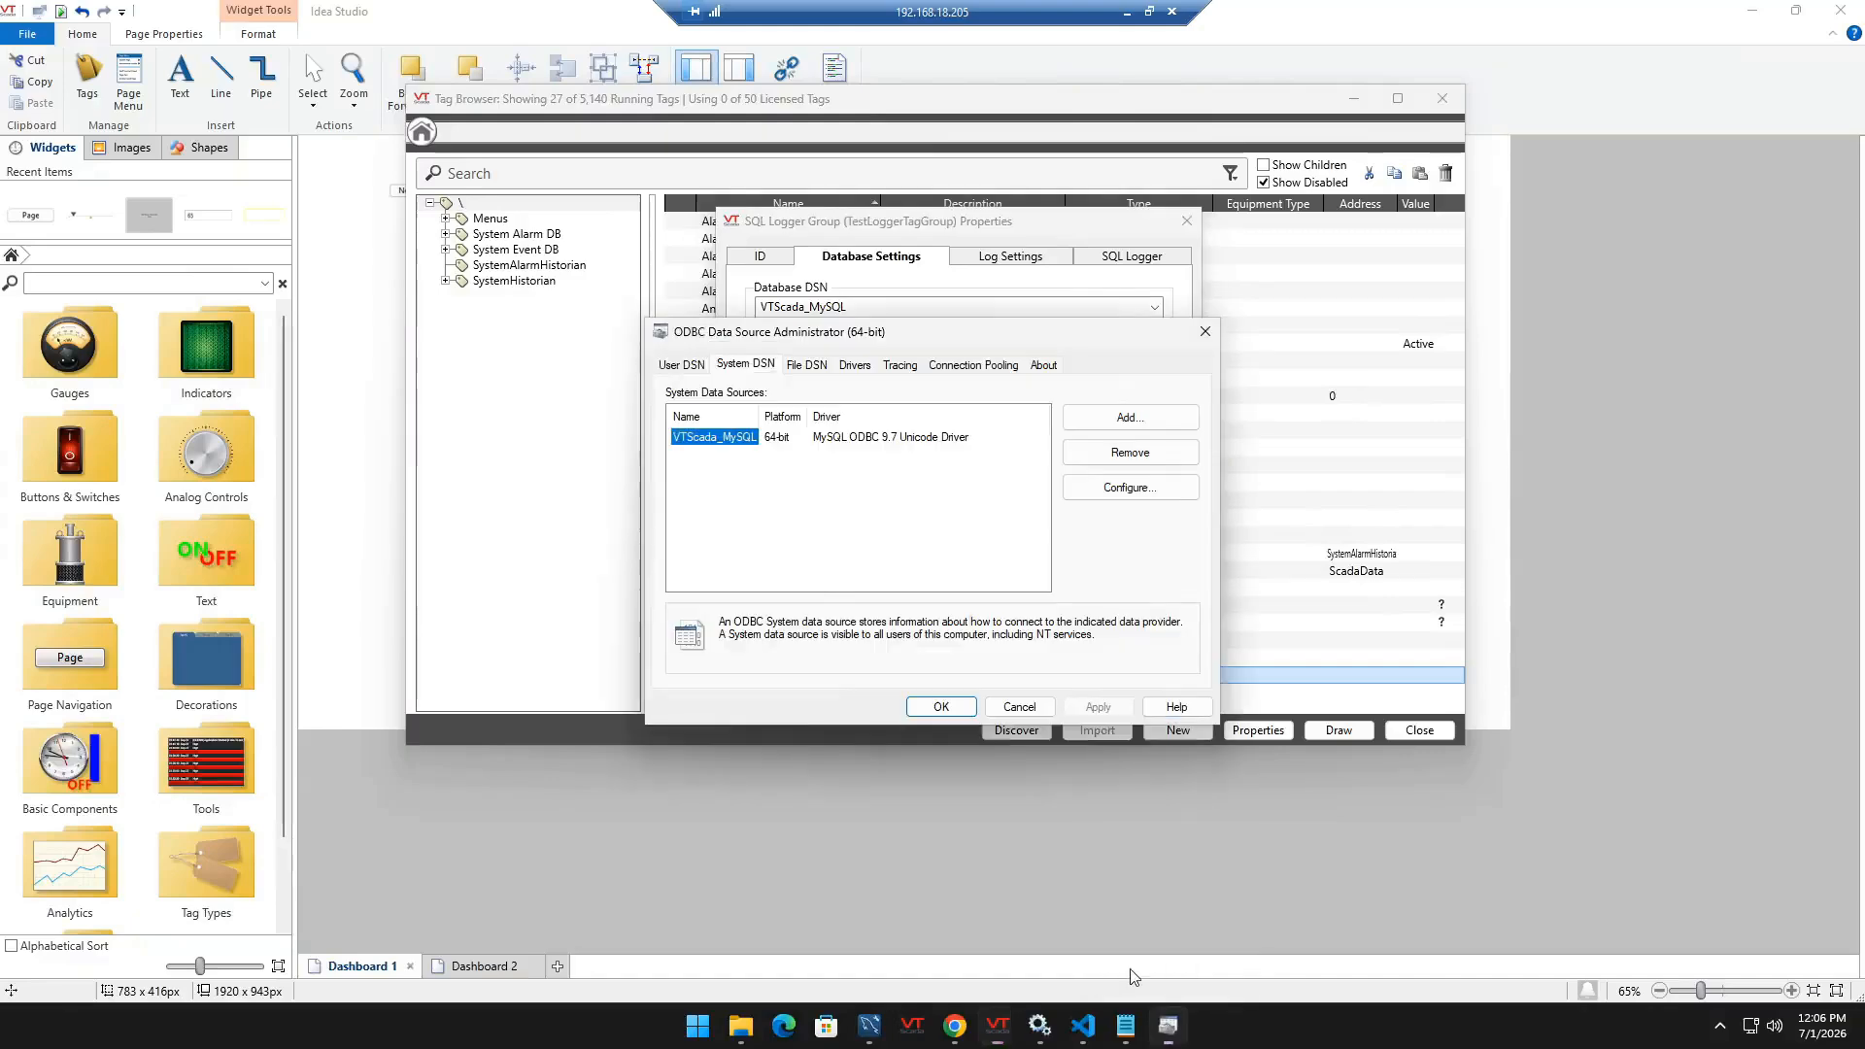
{"action": "left_click_drag", "start_coordinate": [792, 335], "coordinate": [175, 220]}
{"action": "double_click", "coordinate": [140, 322]}
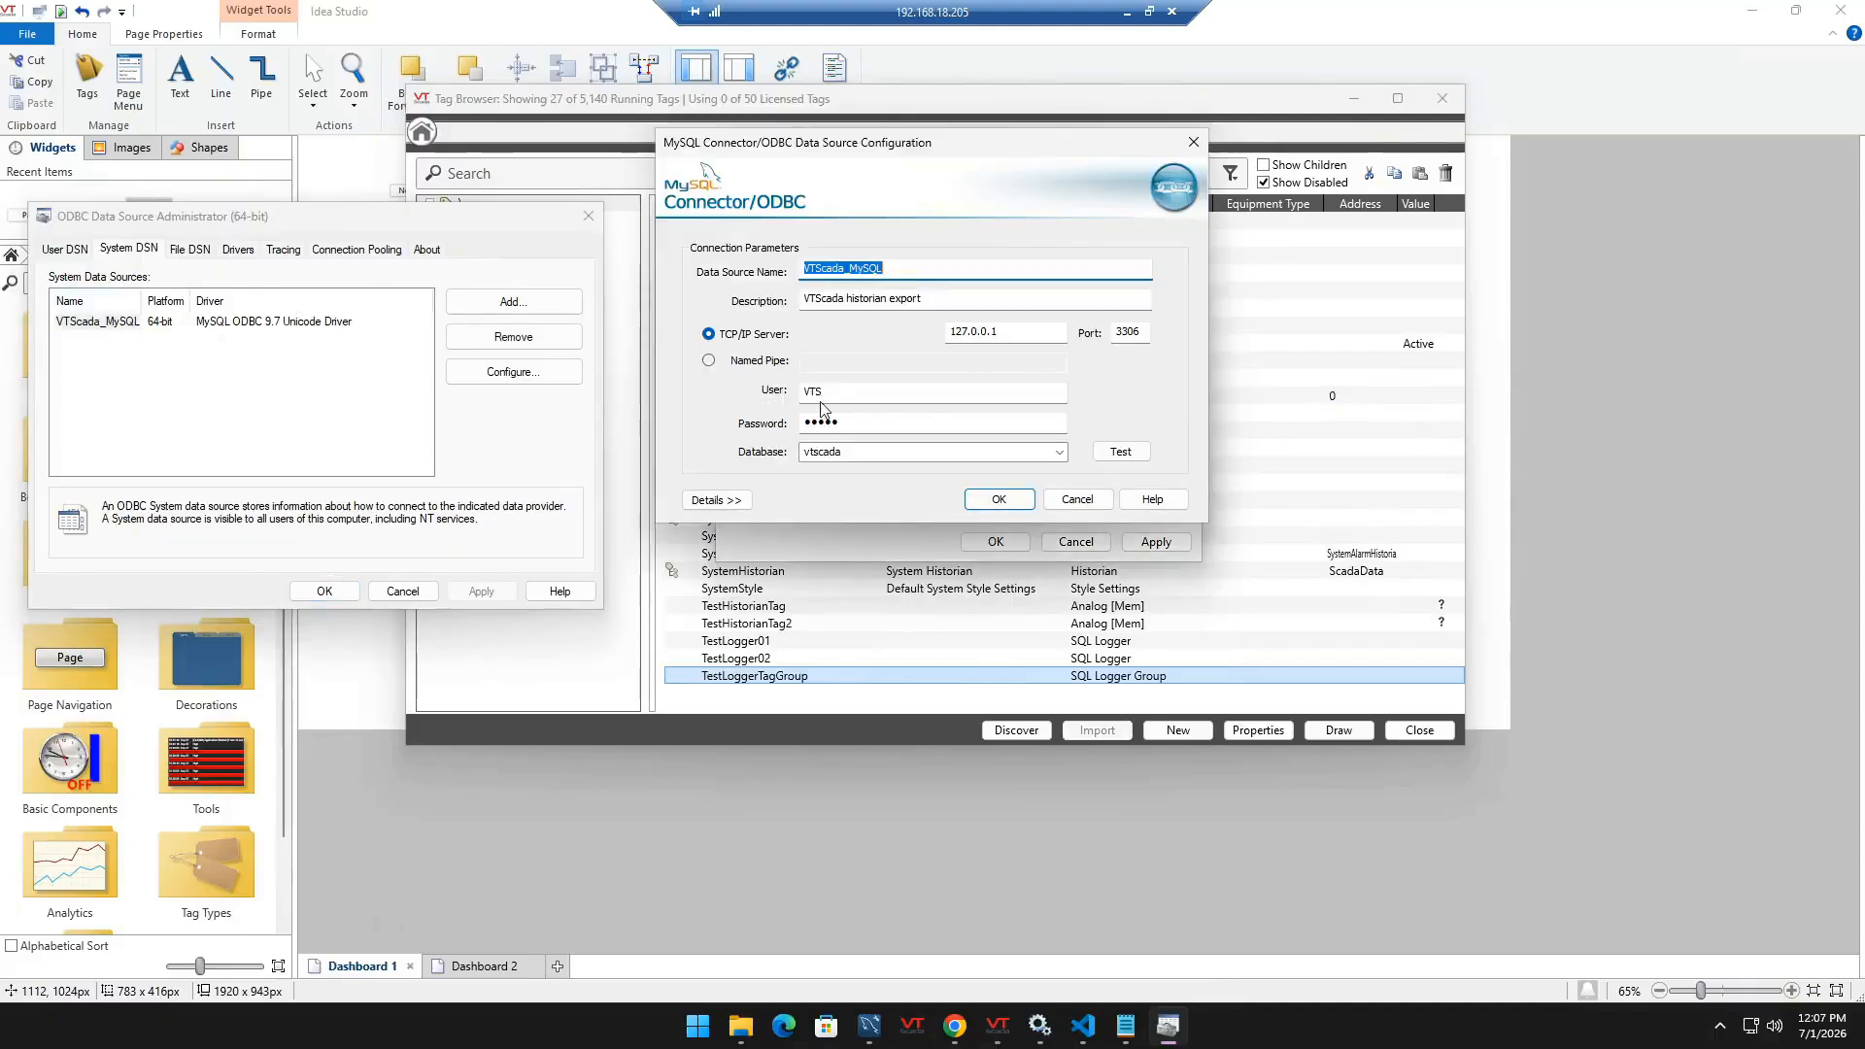
{"action": "left_click", "coordinate": [1059, 497]}
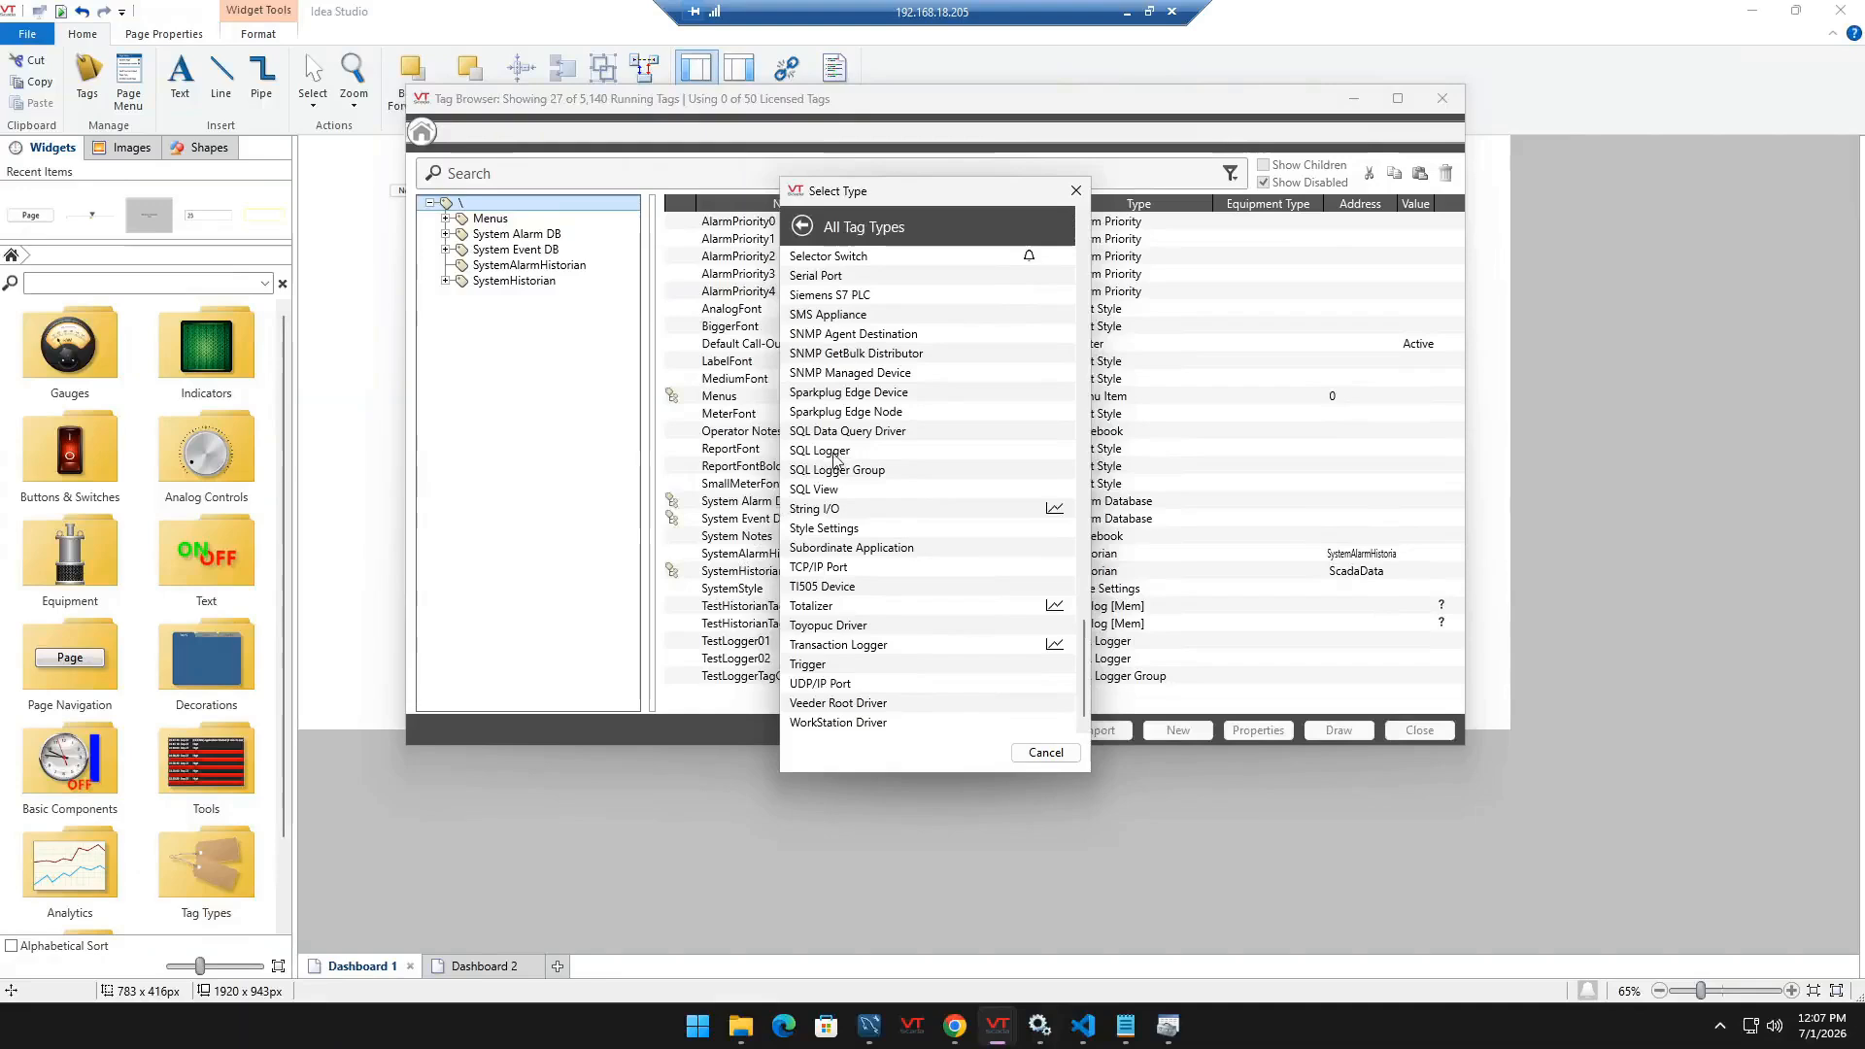
- Dismiss the tag type selection and open the log settings of the TestLogger01 SQL Logger tag
{"action": "left_click", "coordinate": [1047, 755]}
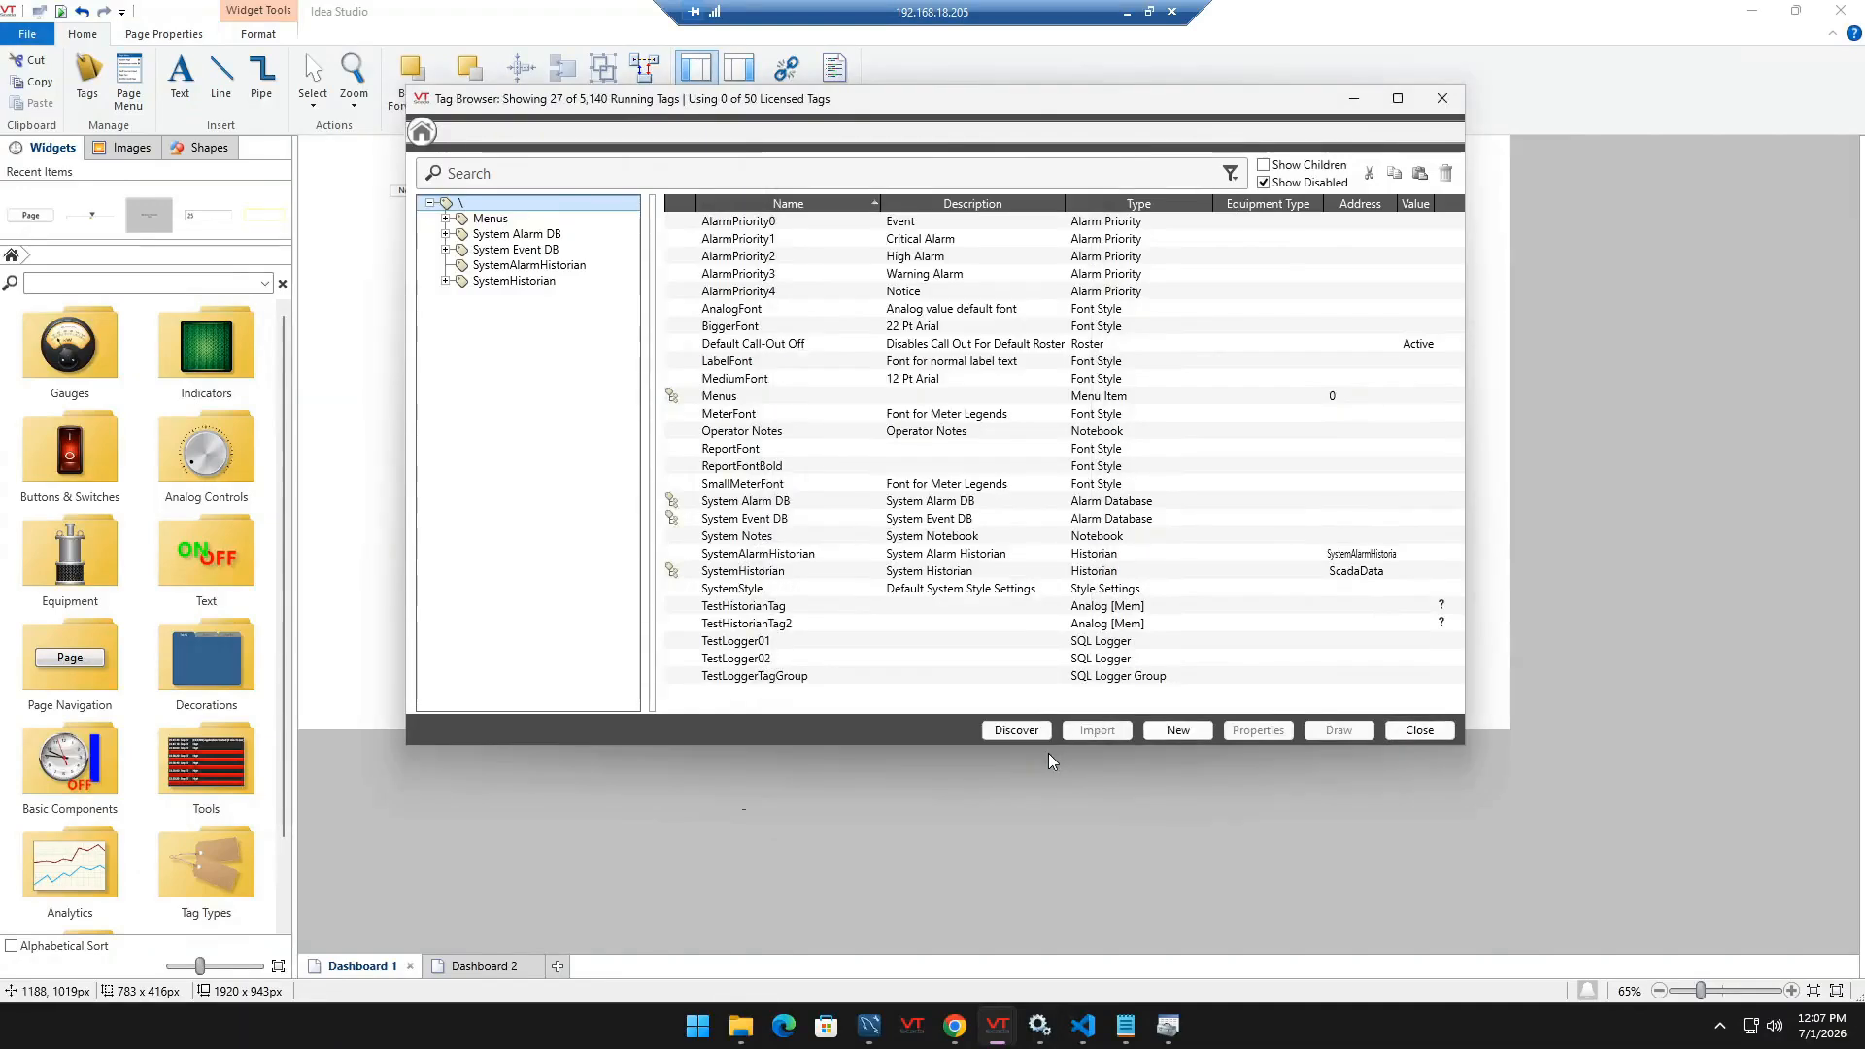
{"action": "double_click", "coordinate": [752, 643]}
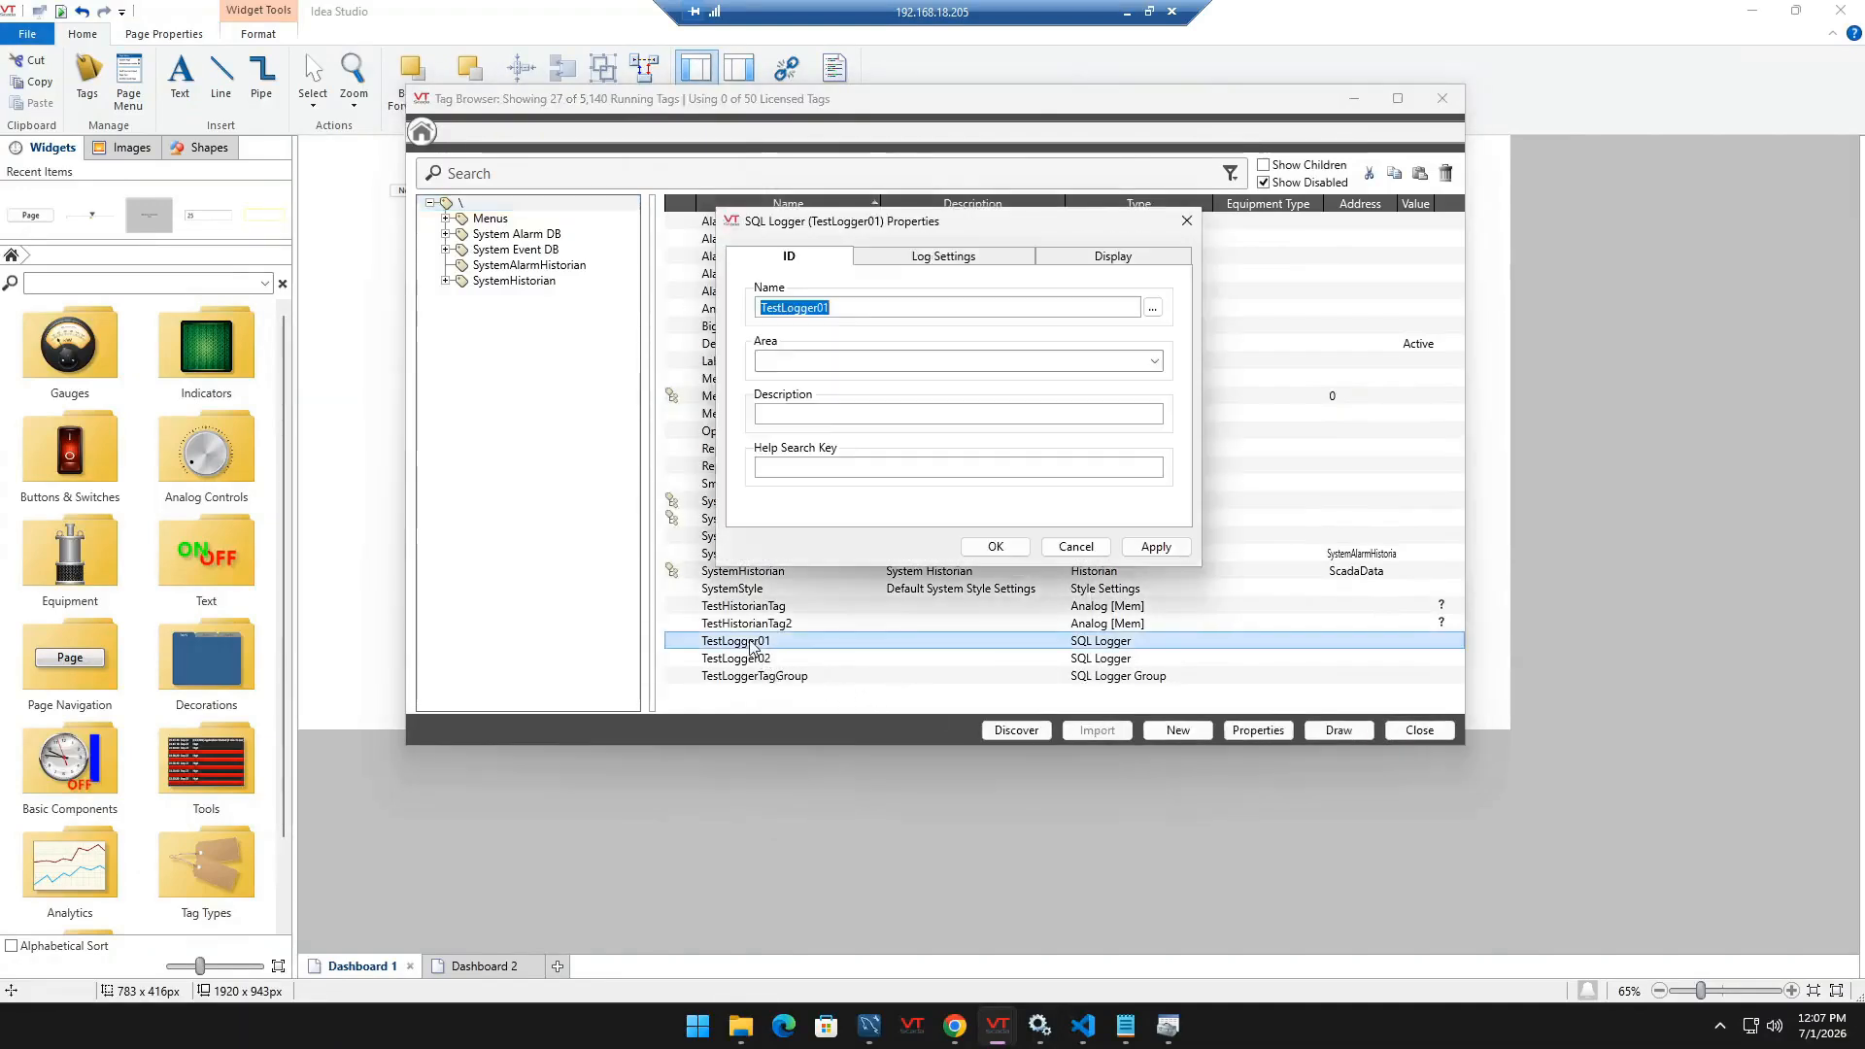
{"action": "left_click", "coordinate": [904, 271]}
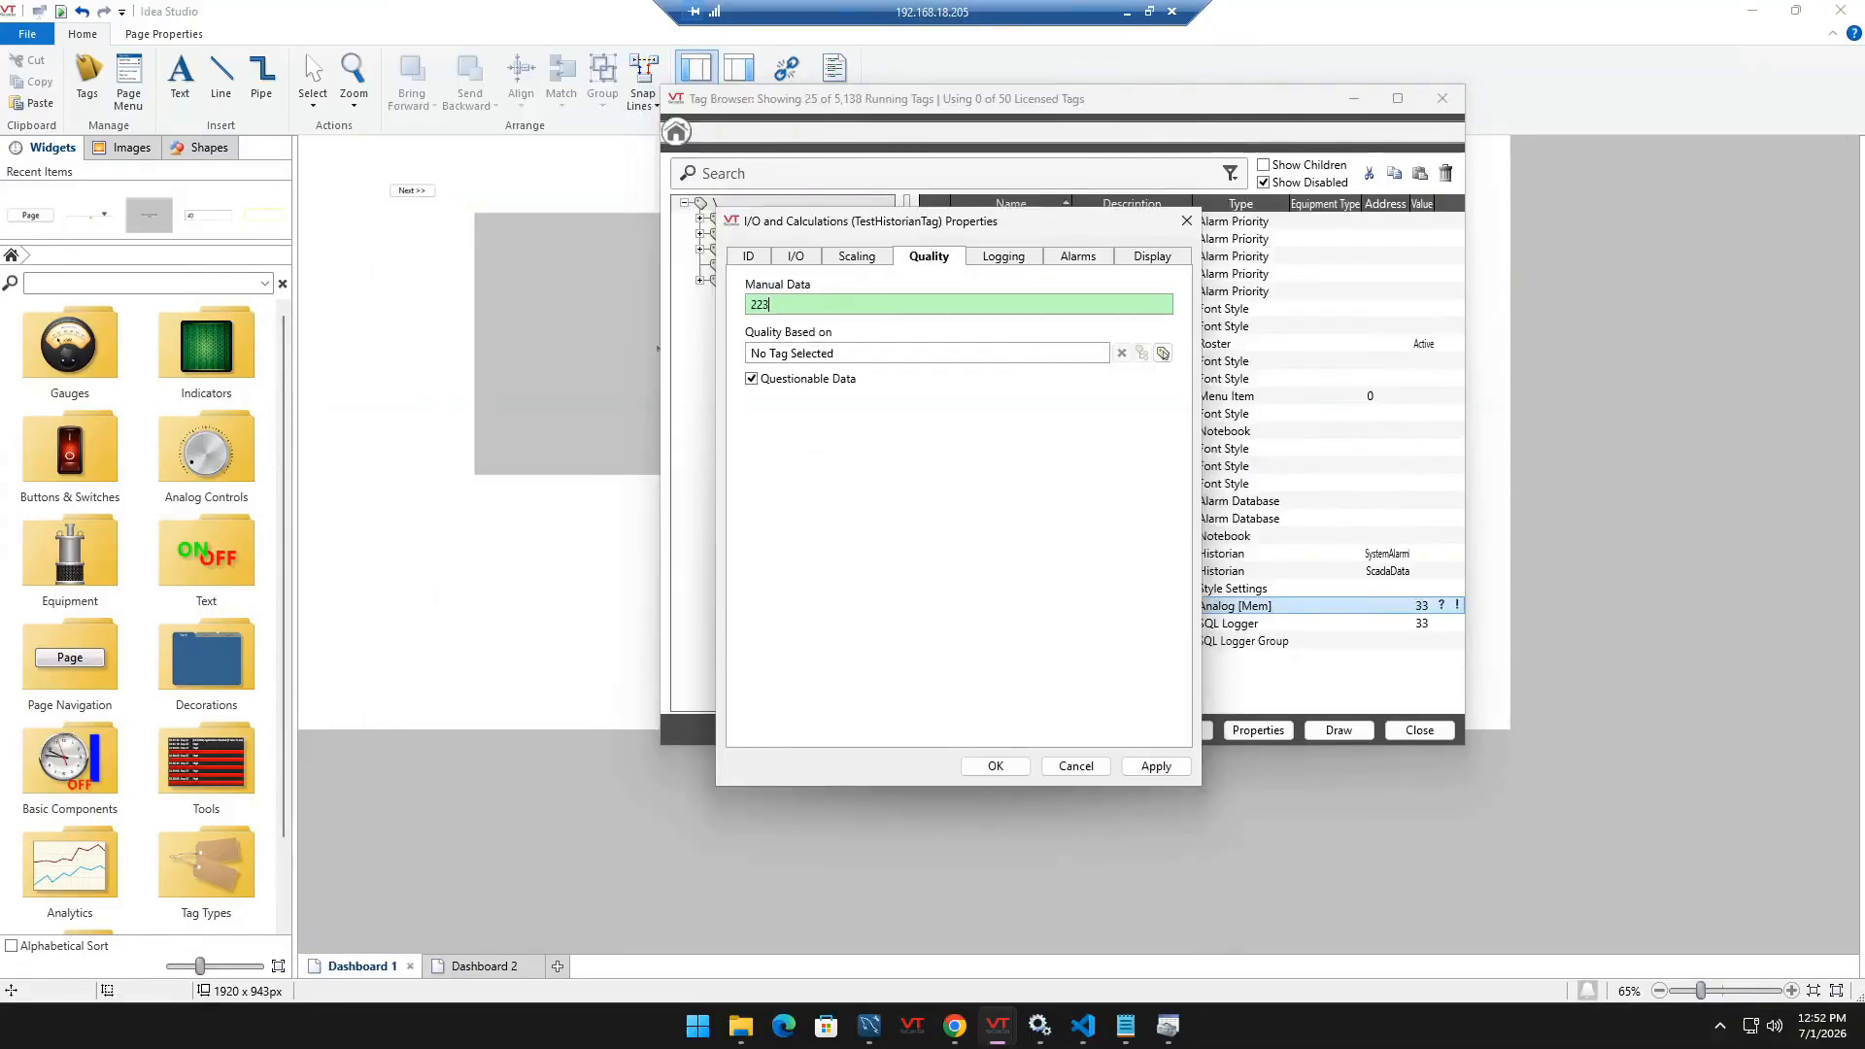
- Apply the manual data value entered for TestHistorianTag and close its properties
{"action": "left_click", "coordinate": [1156, 767]}
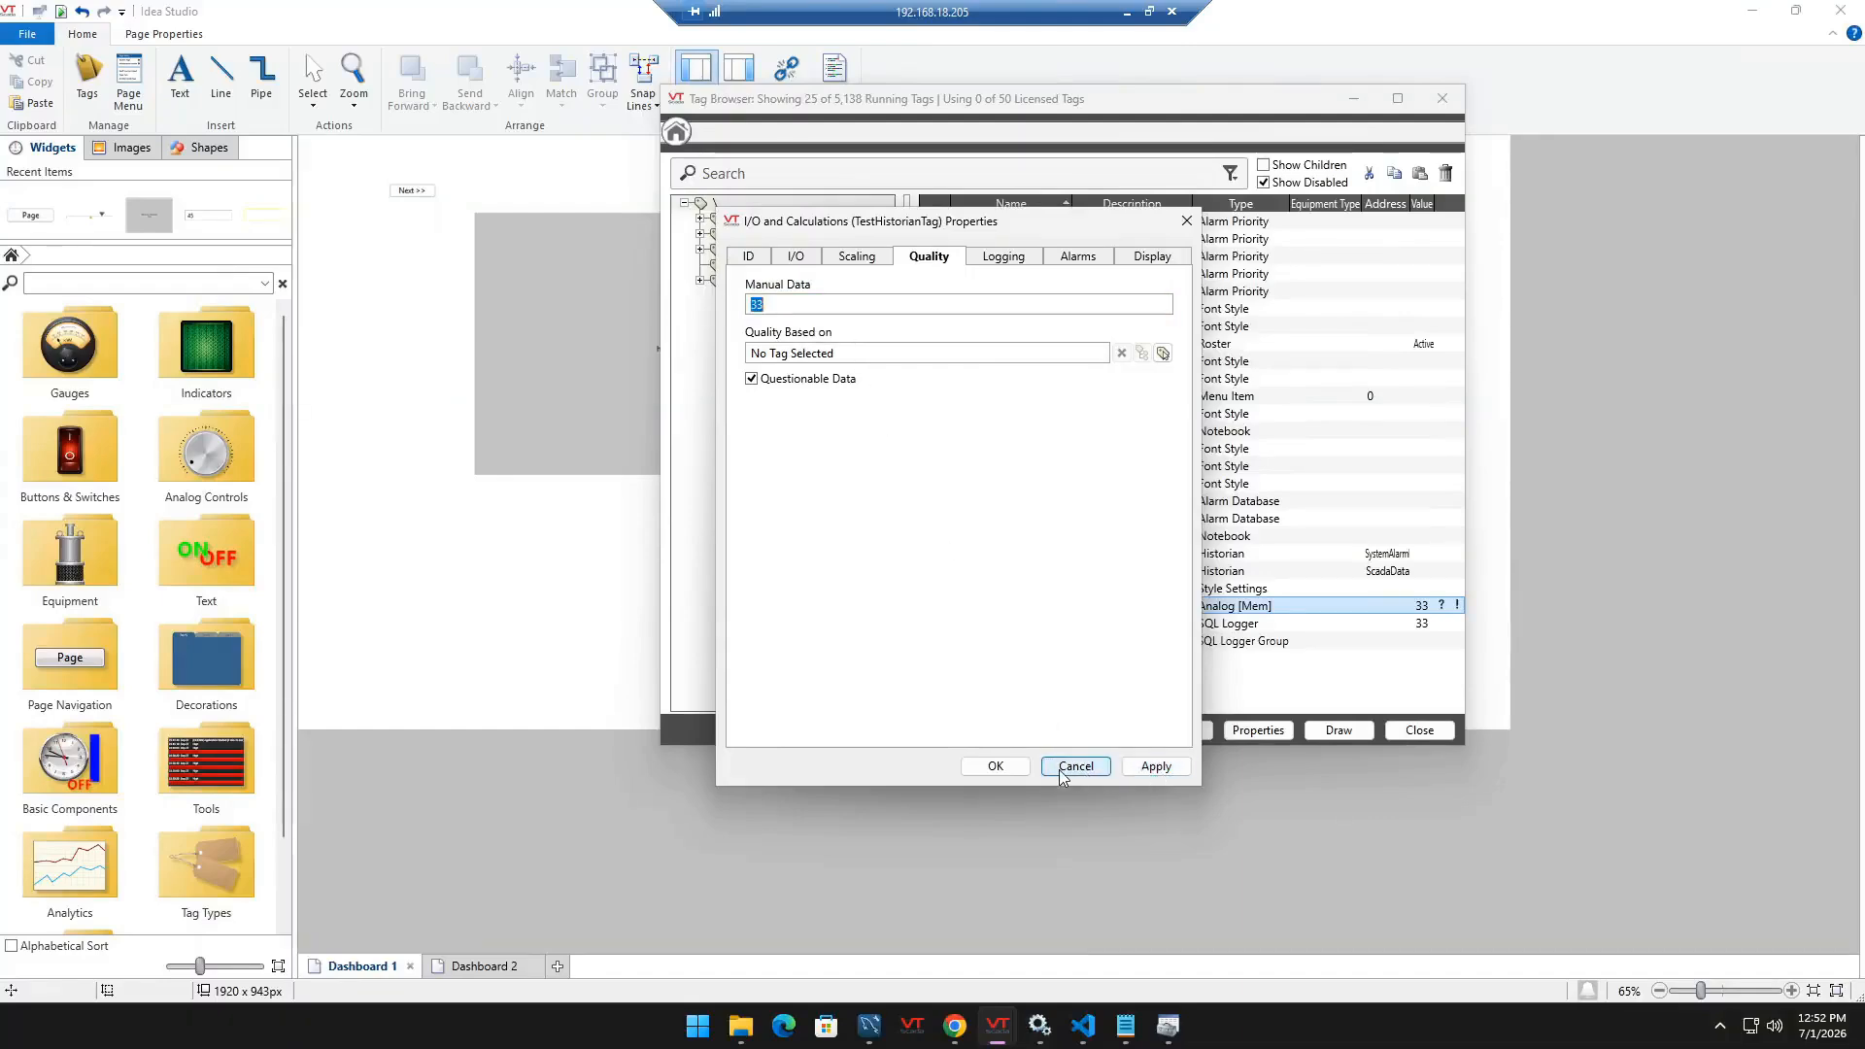
{"action": "left_click", "coordinate": [996, 767]}
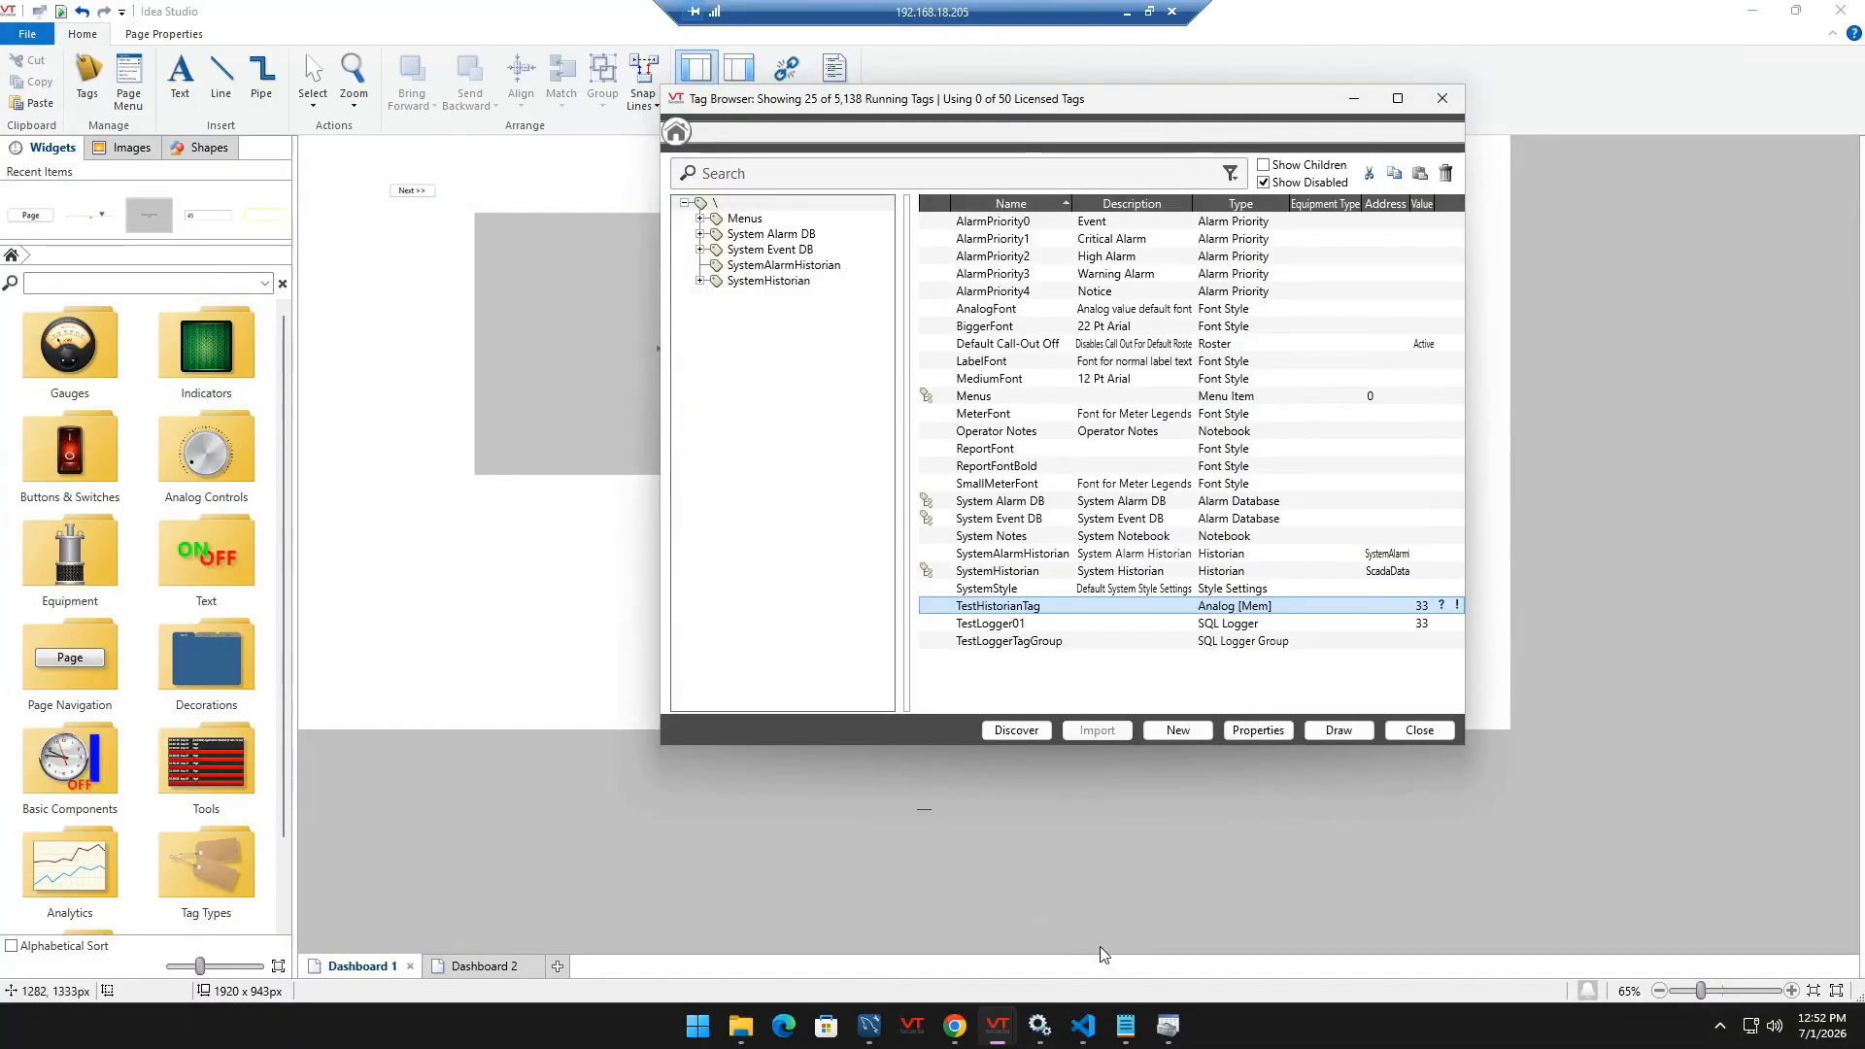
- Switch to MySQL Workbench and rerun the query that selects all records from vtscada.vts_tagdata
{"action": "left_click", "coordinate": [868, 1025]}
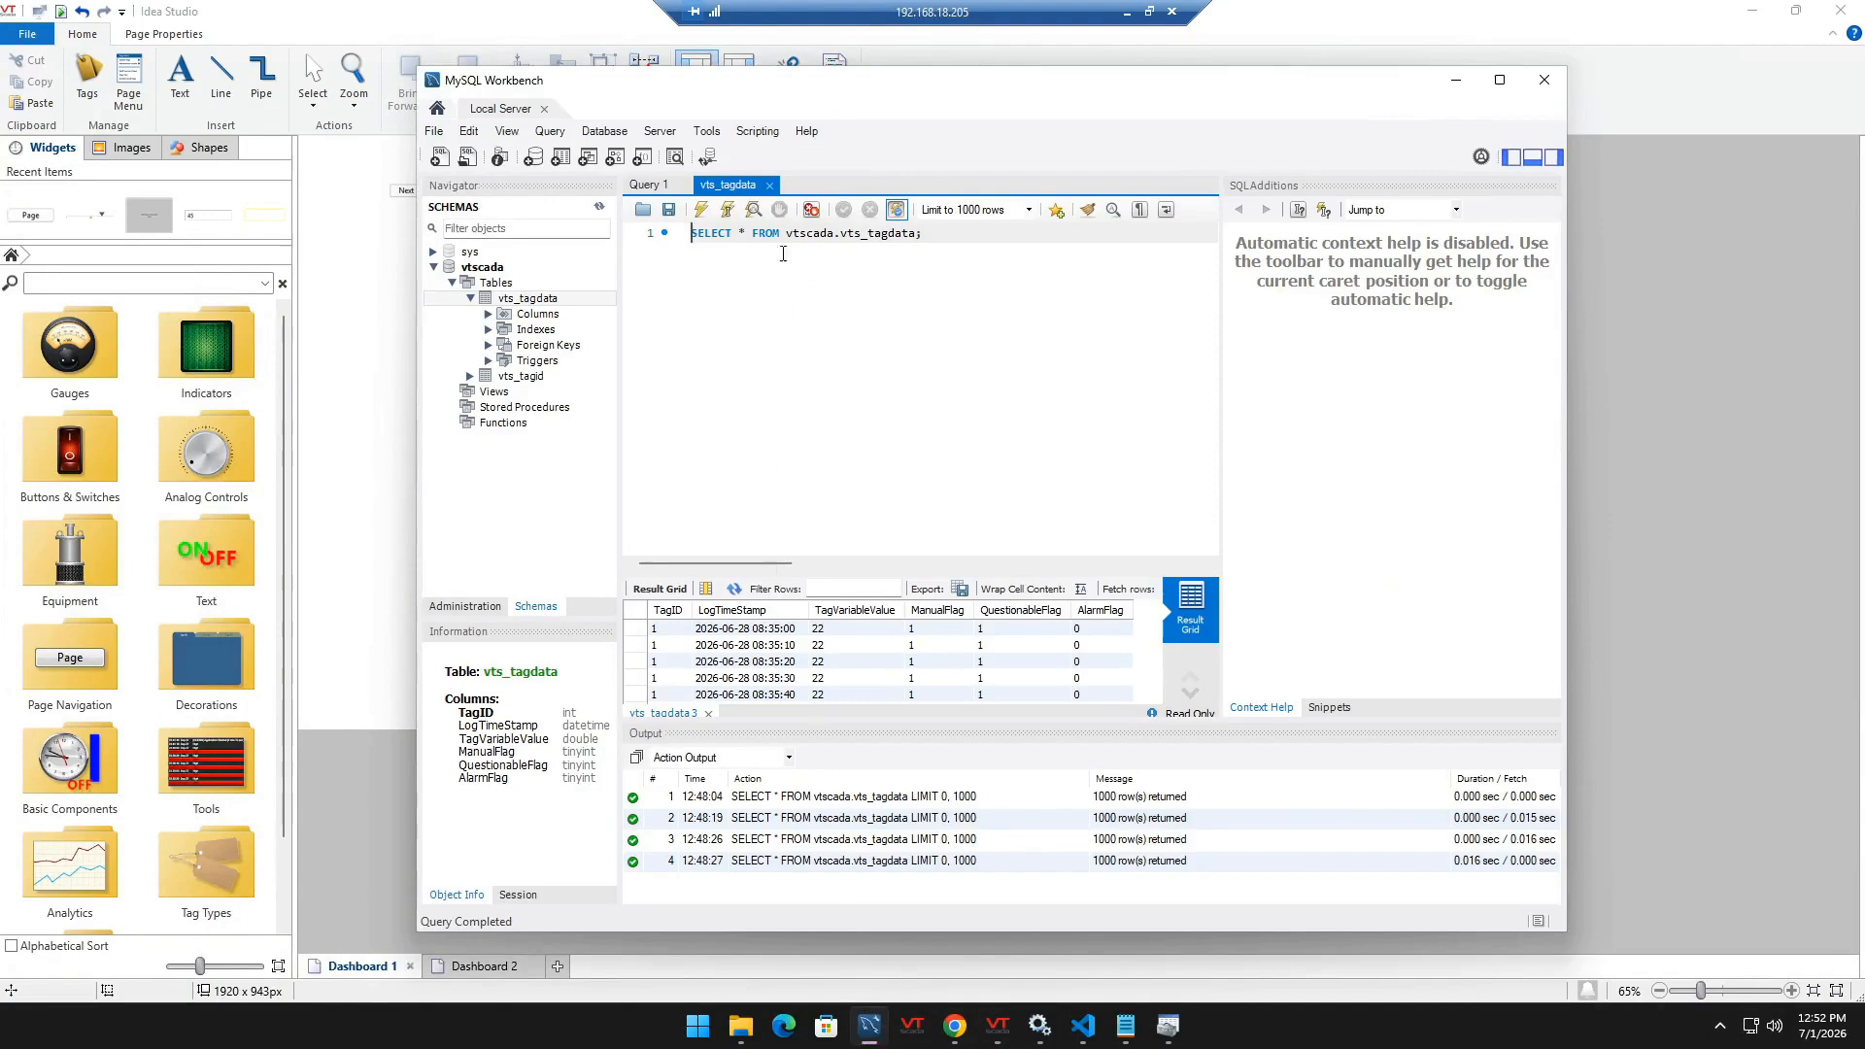
{"action": "left_click", "coordinate": [700, 210]}
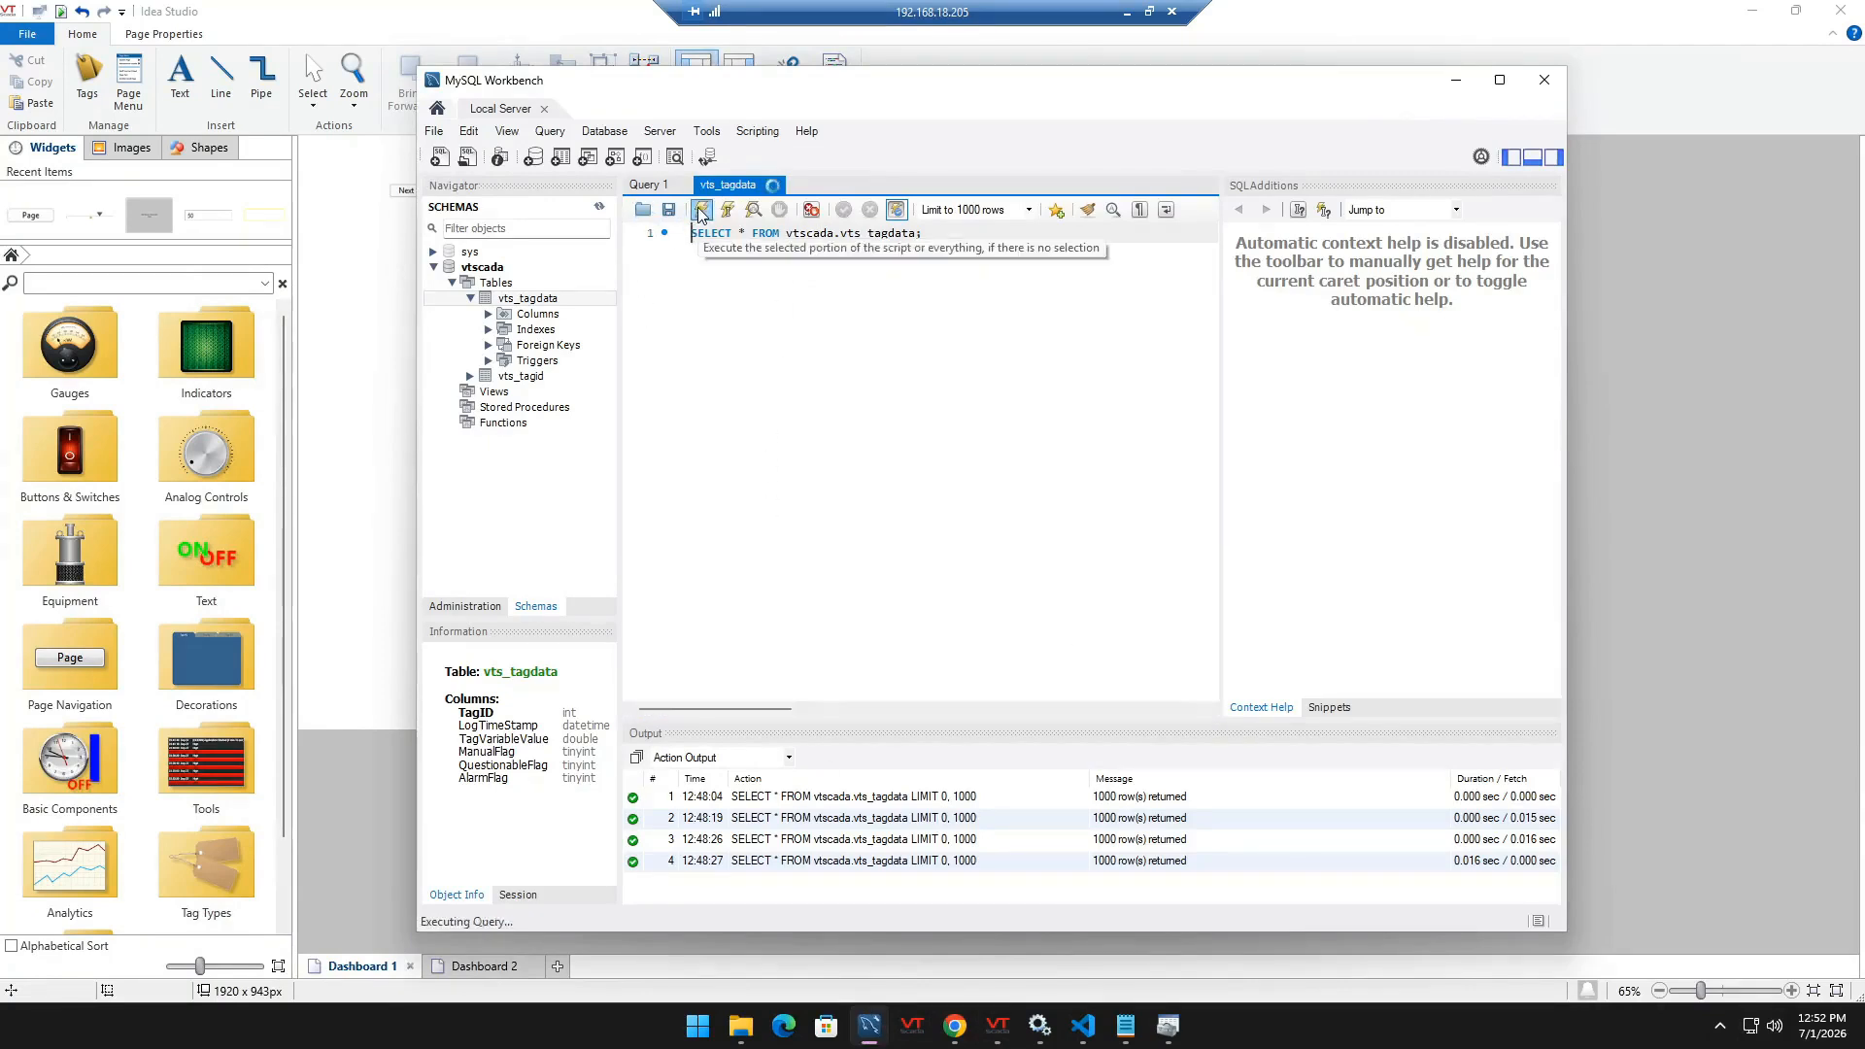
{"action": "left_click", "coordinate": [700, 210]}
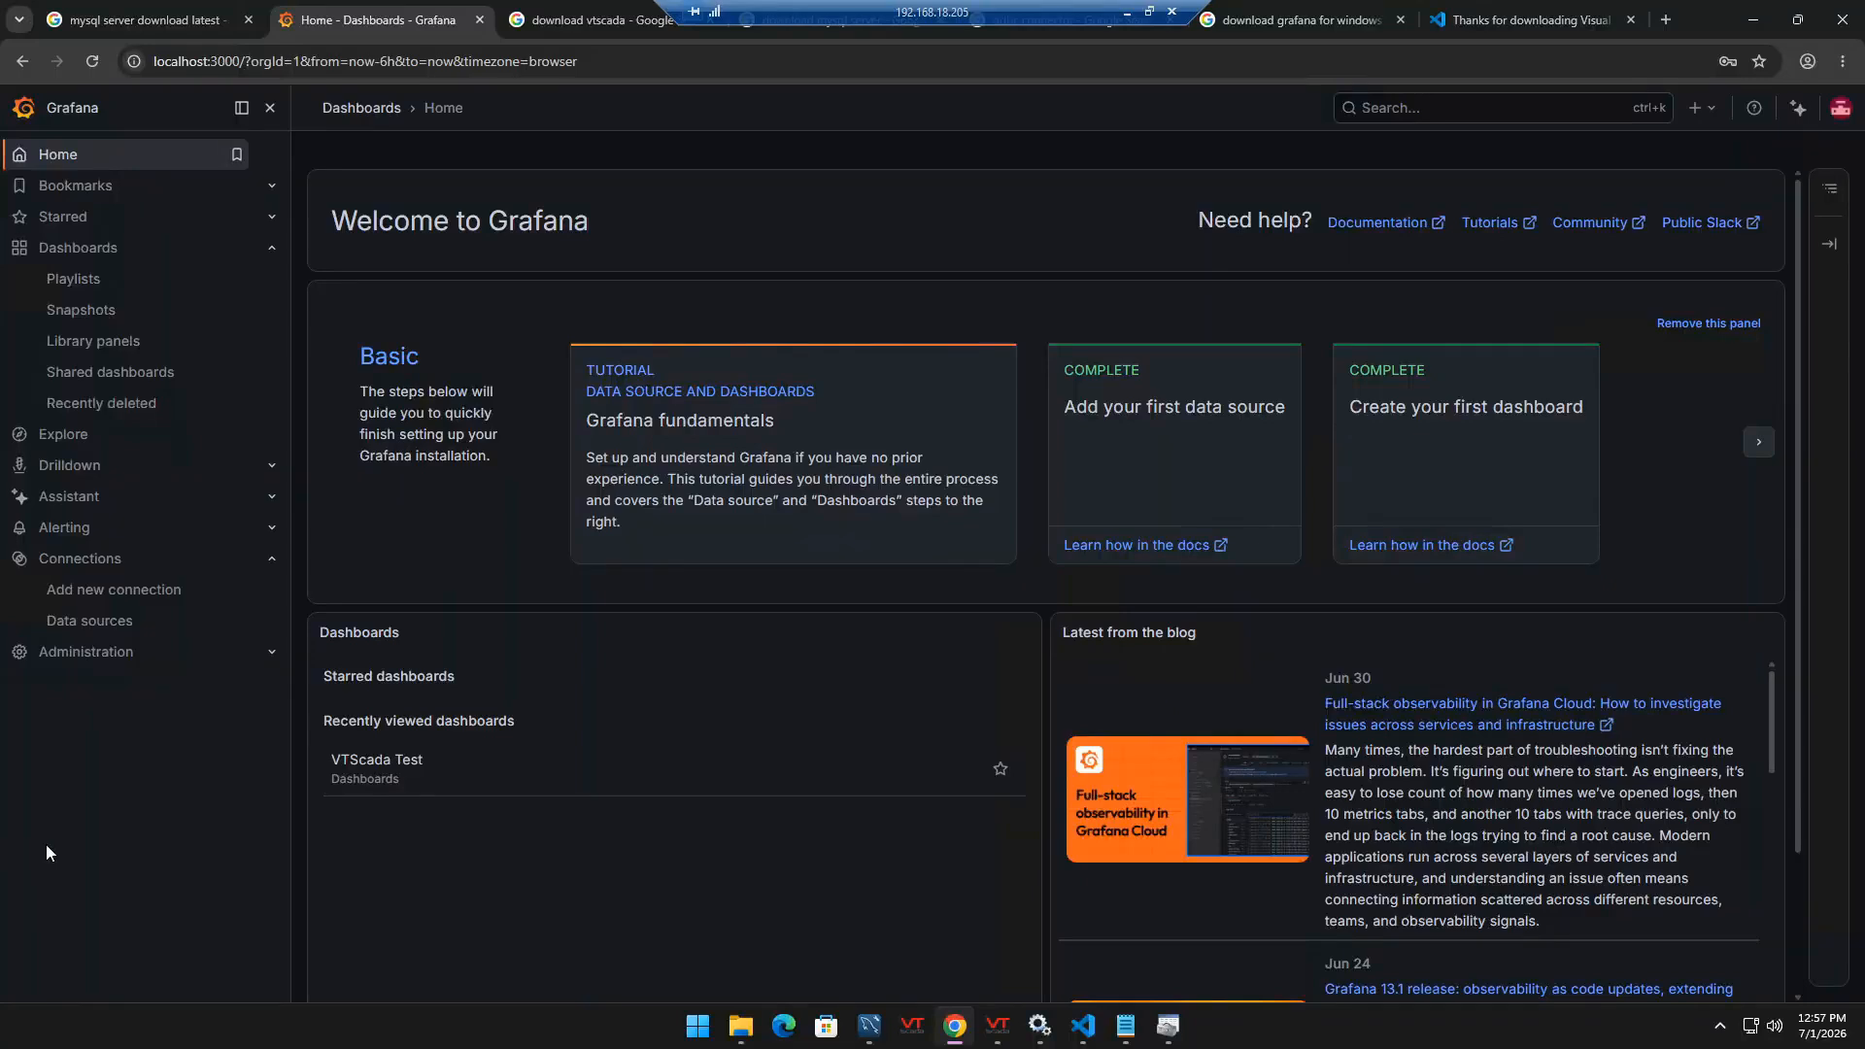
- Open Grafana's data sources, filter the types available for a new source by "my", and return to the data sources list
{"action": "left_click", "coordinate": [122, 626]}
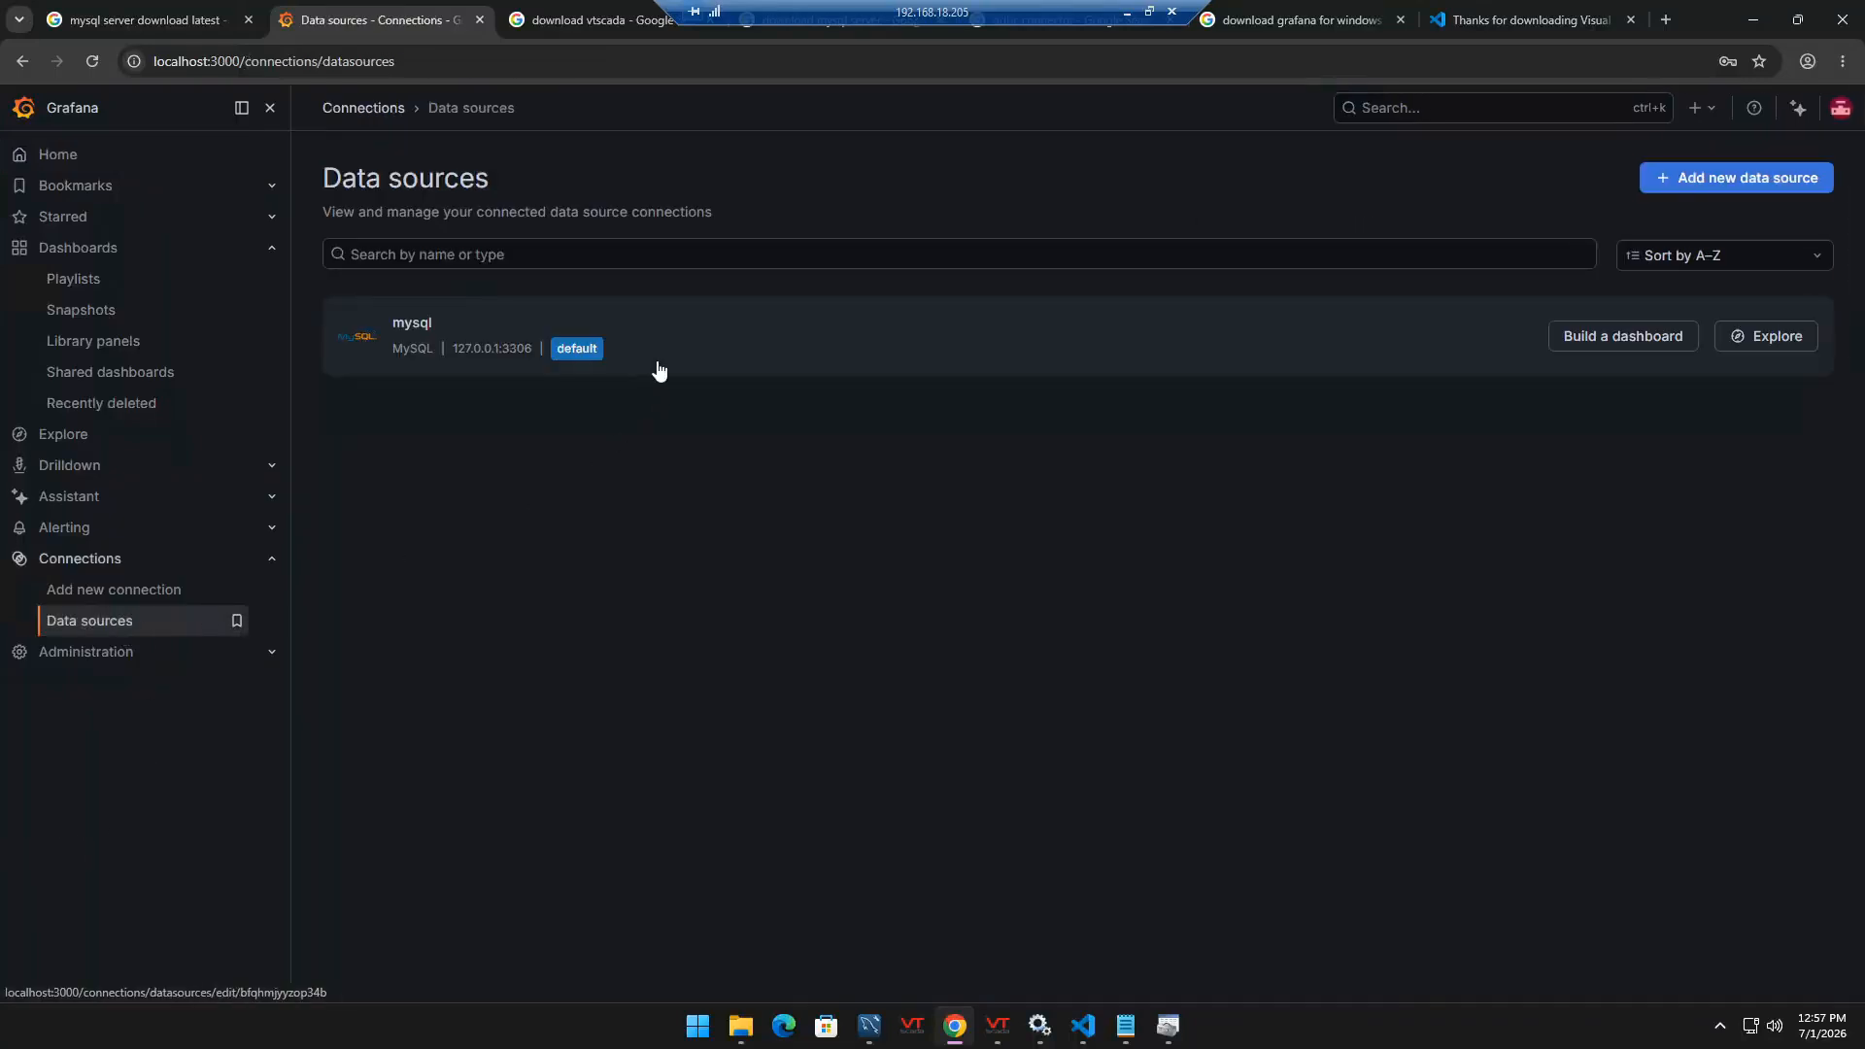
{"action": "left_click", "coordinate": [1725, 192]}
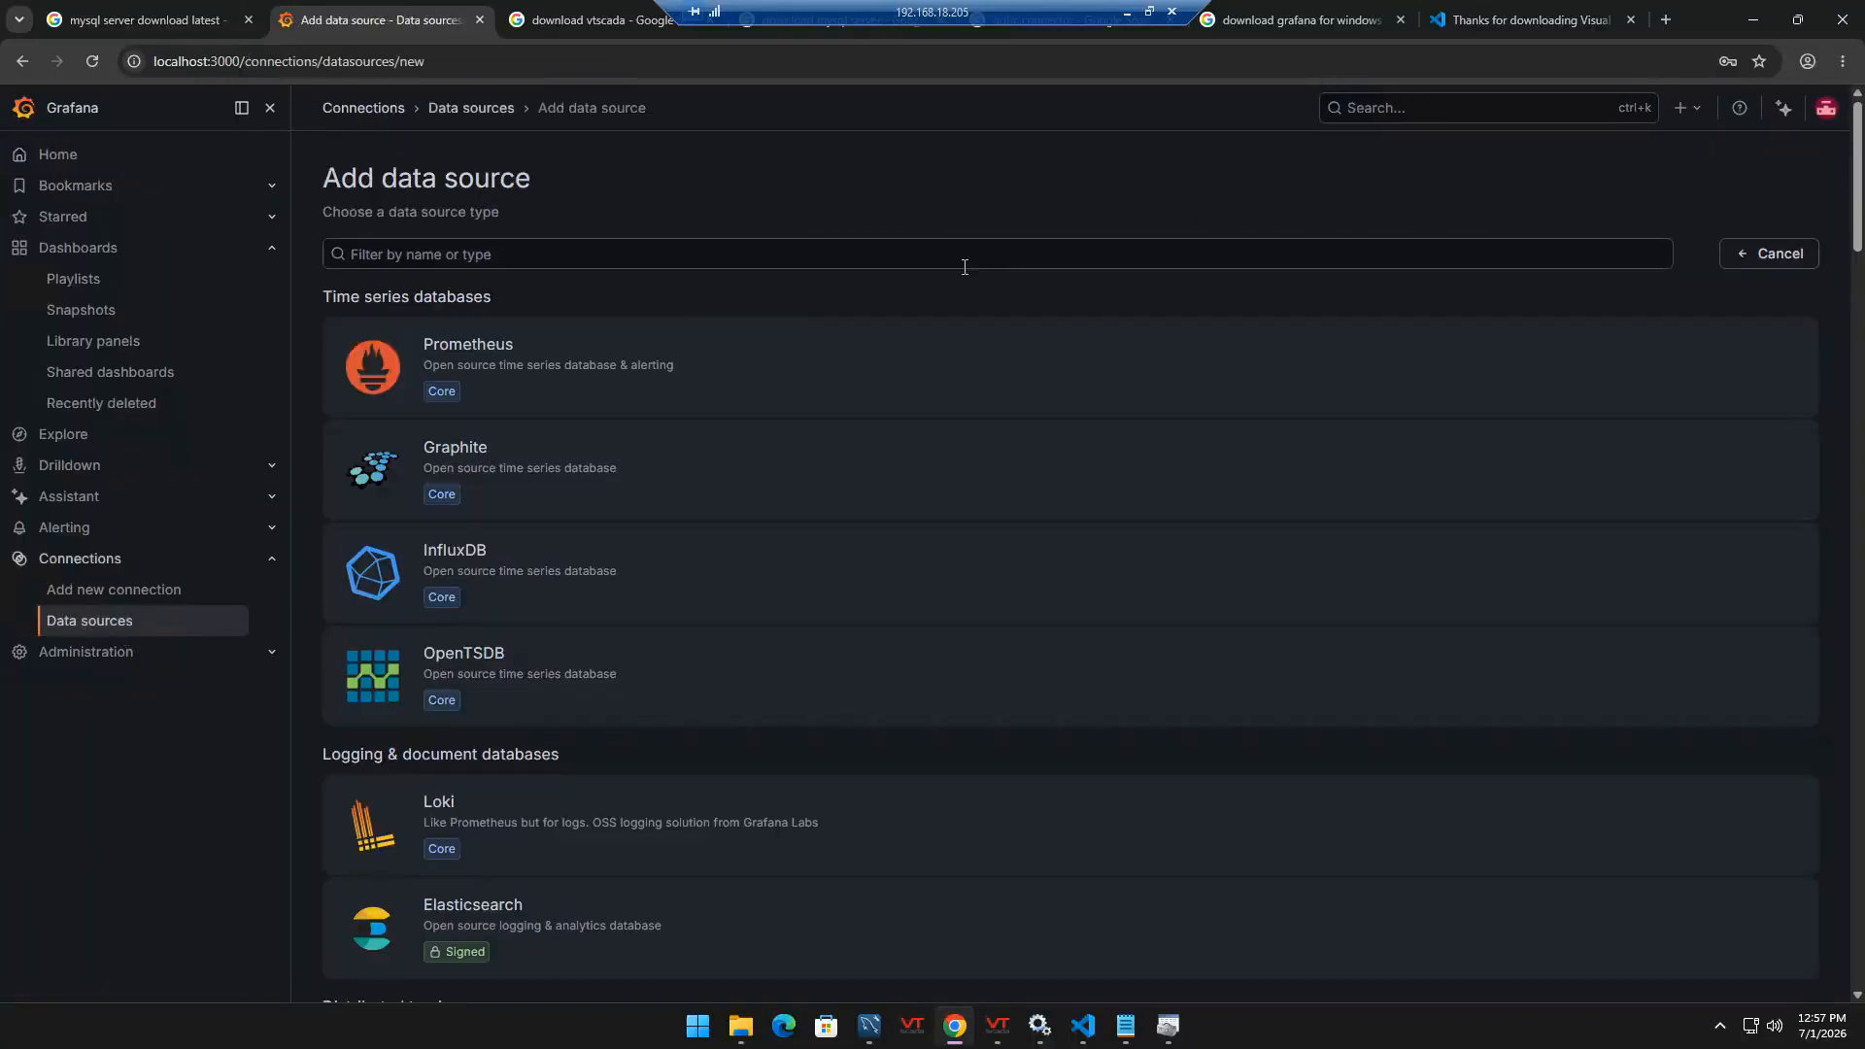
{"action": "left_click", "coordinate": [752, 267]}
{"action": "type", "text": "my"}
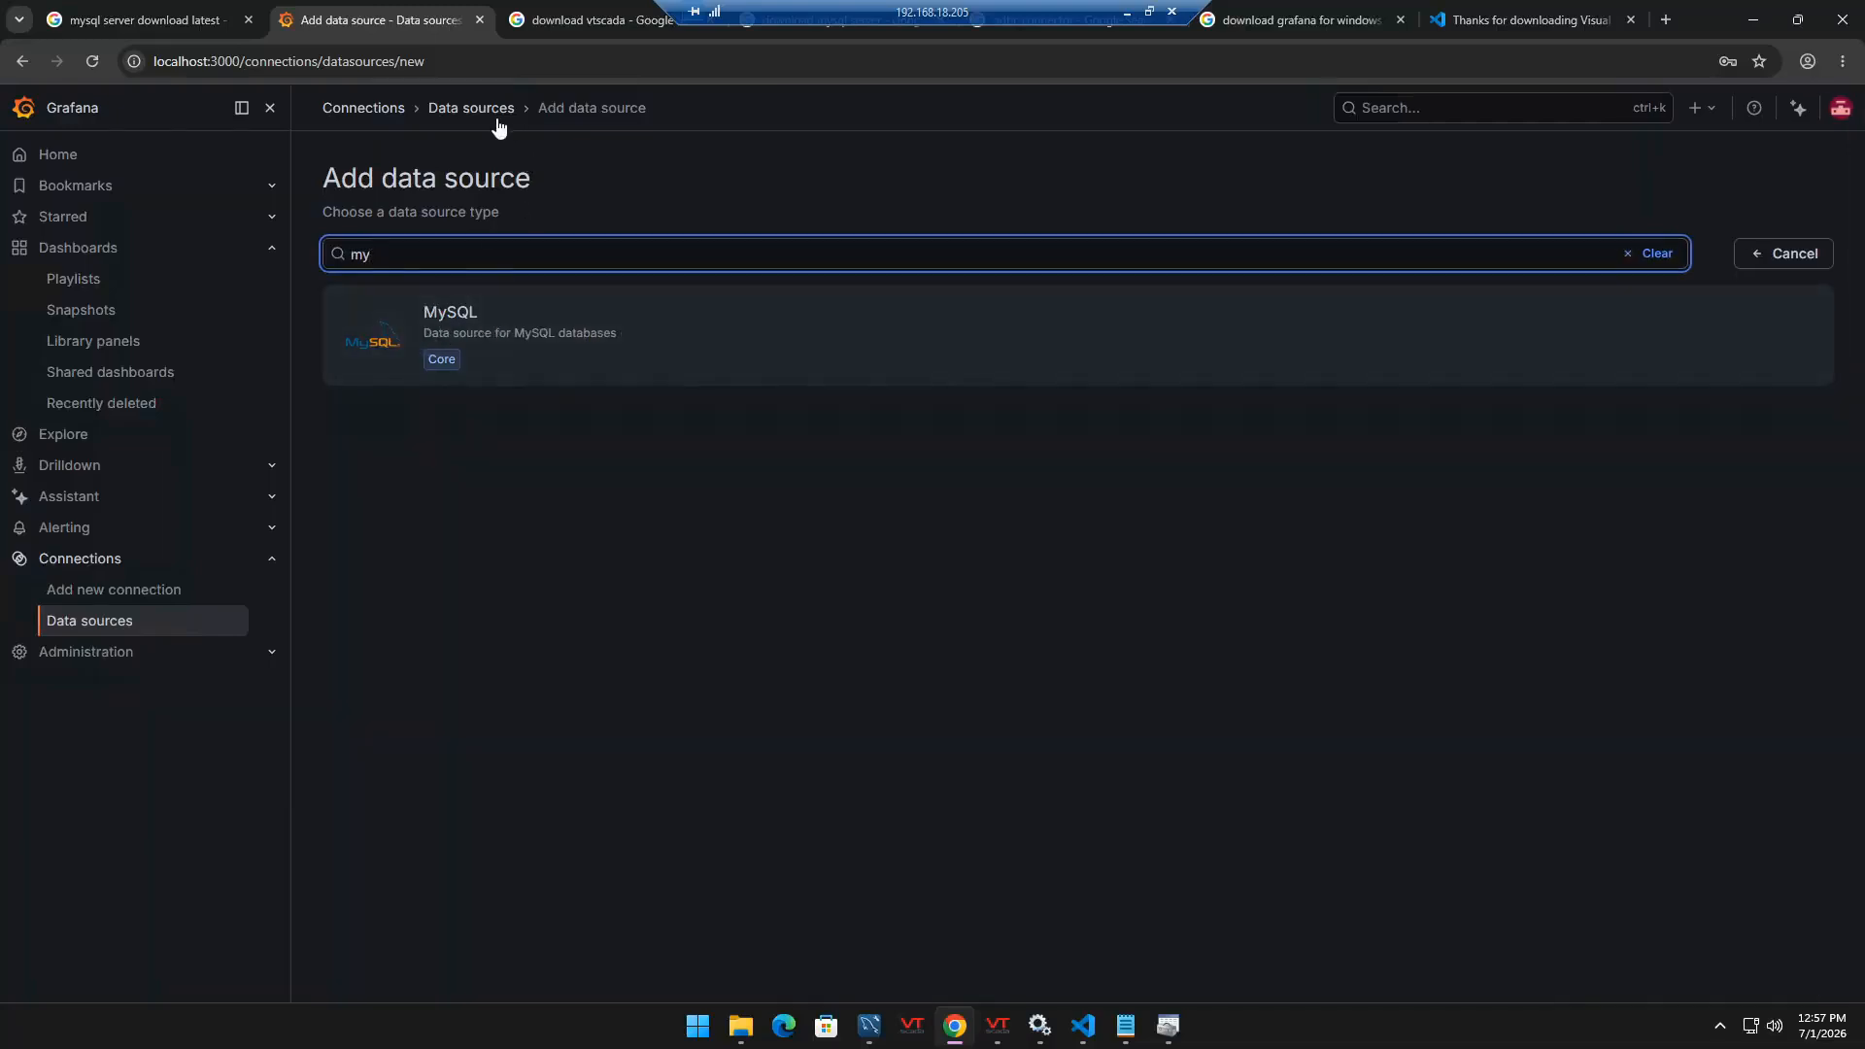
{"action": "left_click", "coordinate": [496, 120]}
- Review the existing mysql data source's host, database, authentication and additional settings, and save and test the connection
{"action": "left_click", "coordinate": [408, 325]}
{"action": "scroll", "coordinate": [462, 535], "scroll_direction": "down", "scroll_amount": 1}
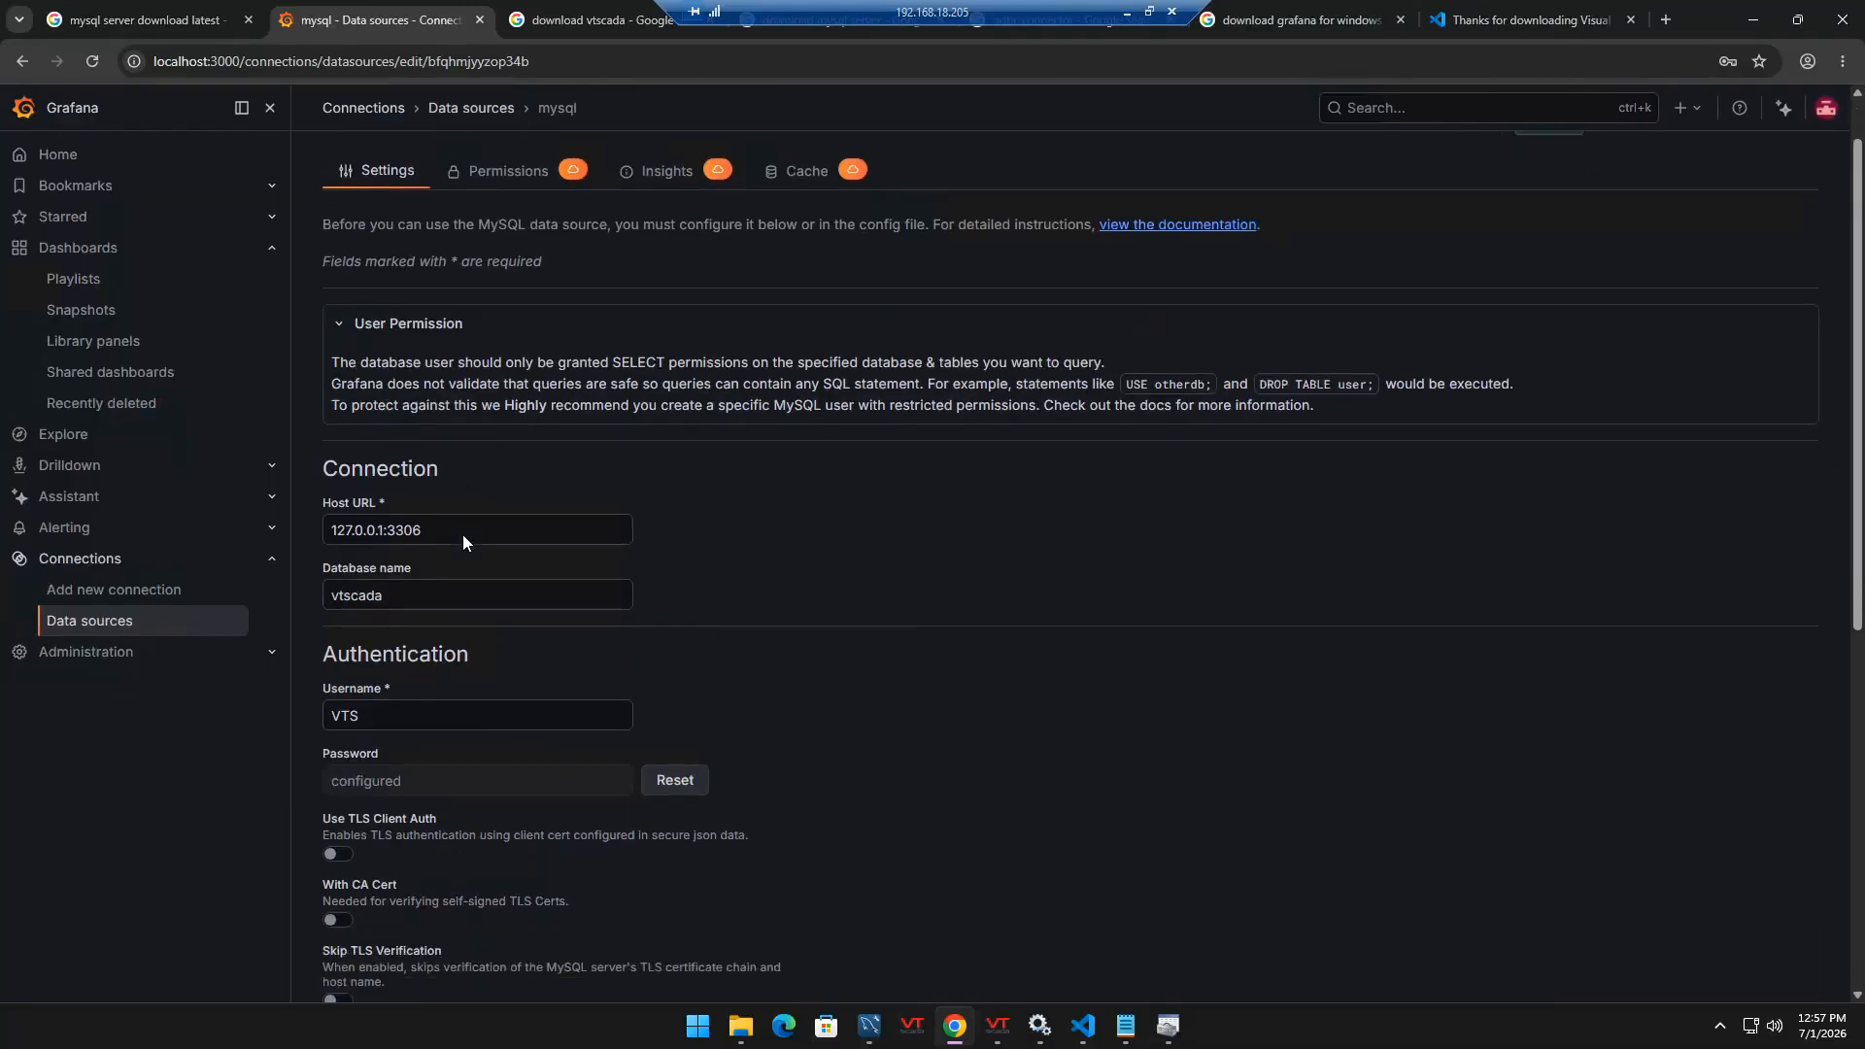
{"action": "double_click", "coordinate": [454, 503]}
{"action": "double_click", "coordinate": [446, 567]}
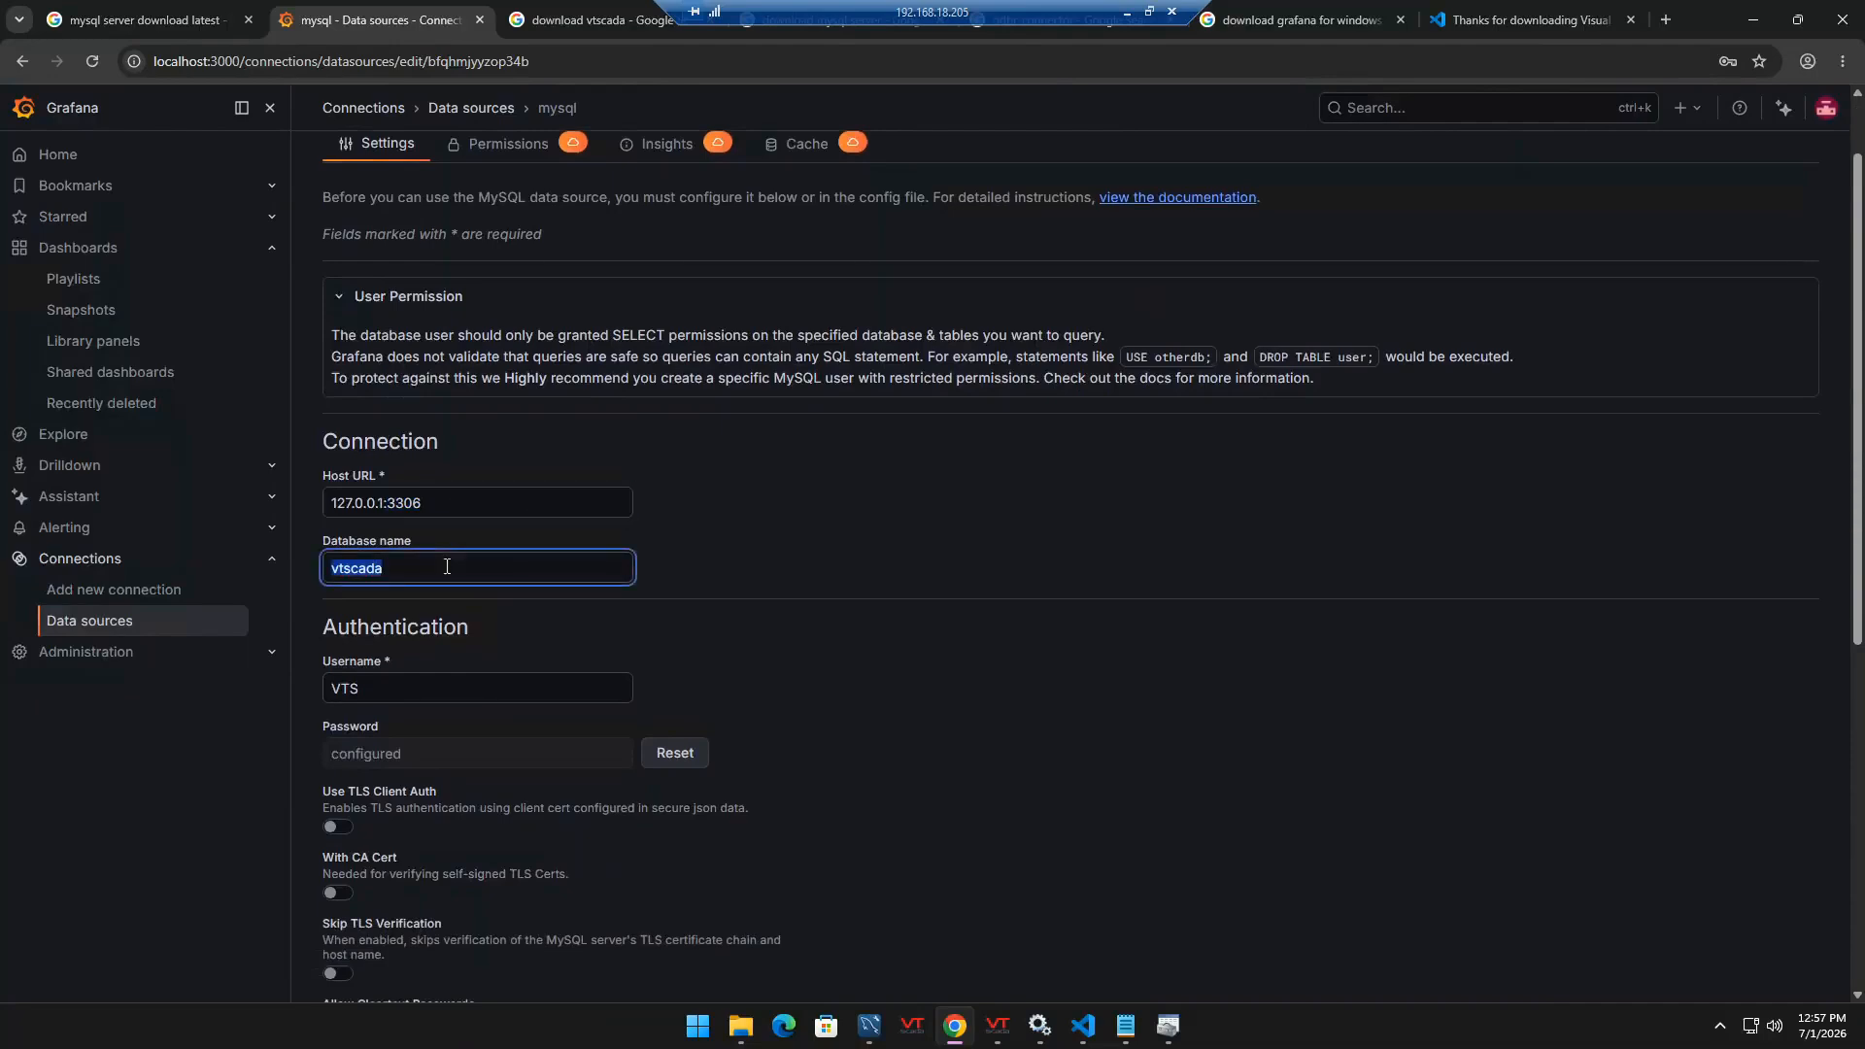
{"action": "double_click", "coordinate": [412, 686]}
{"action": "scroll", "coordinate": [464, 716], "scroll_direction": "down", "scroll_amount": 1}
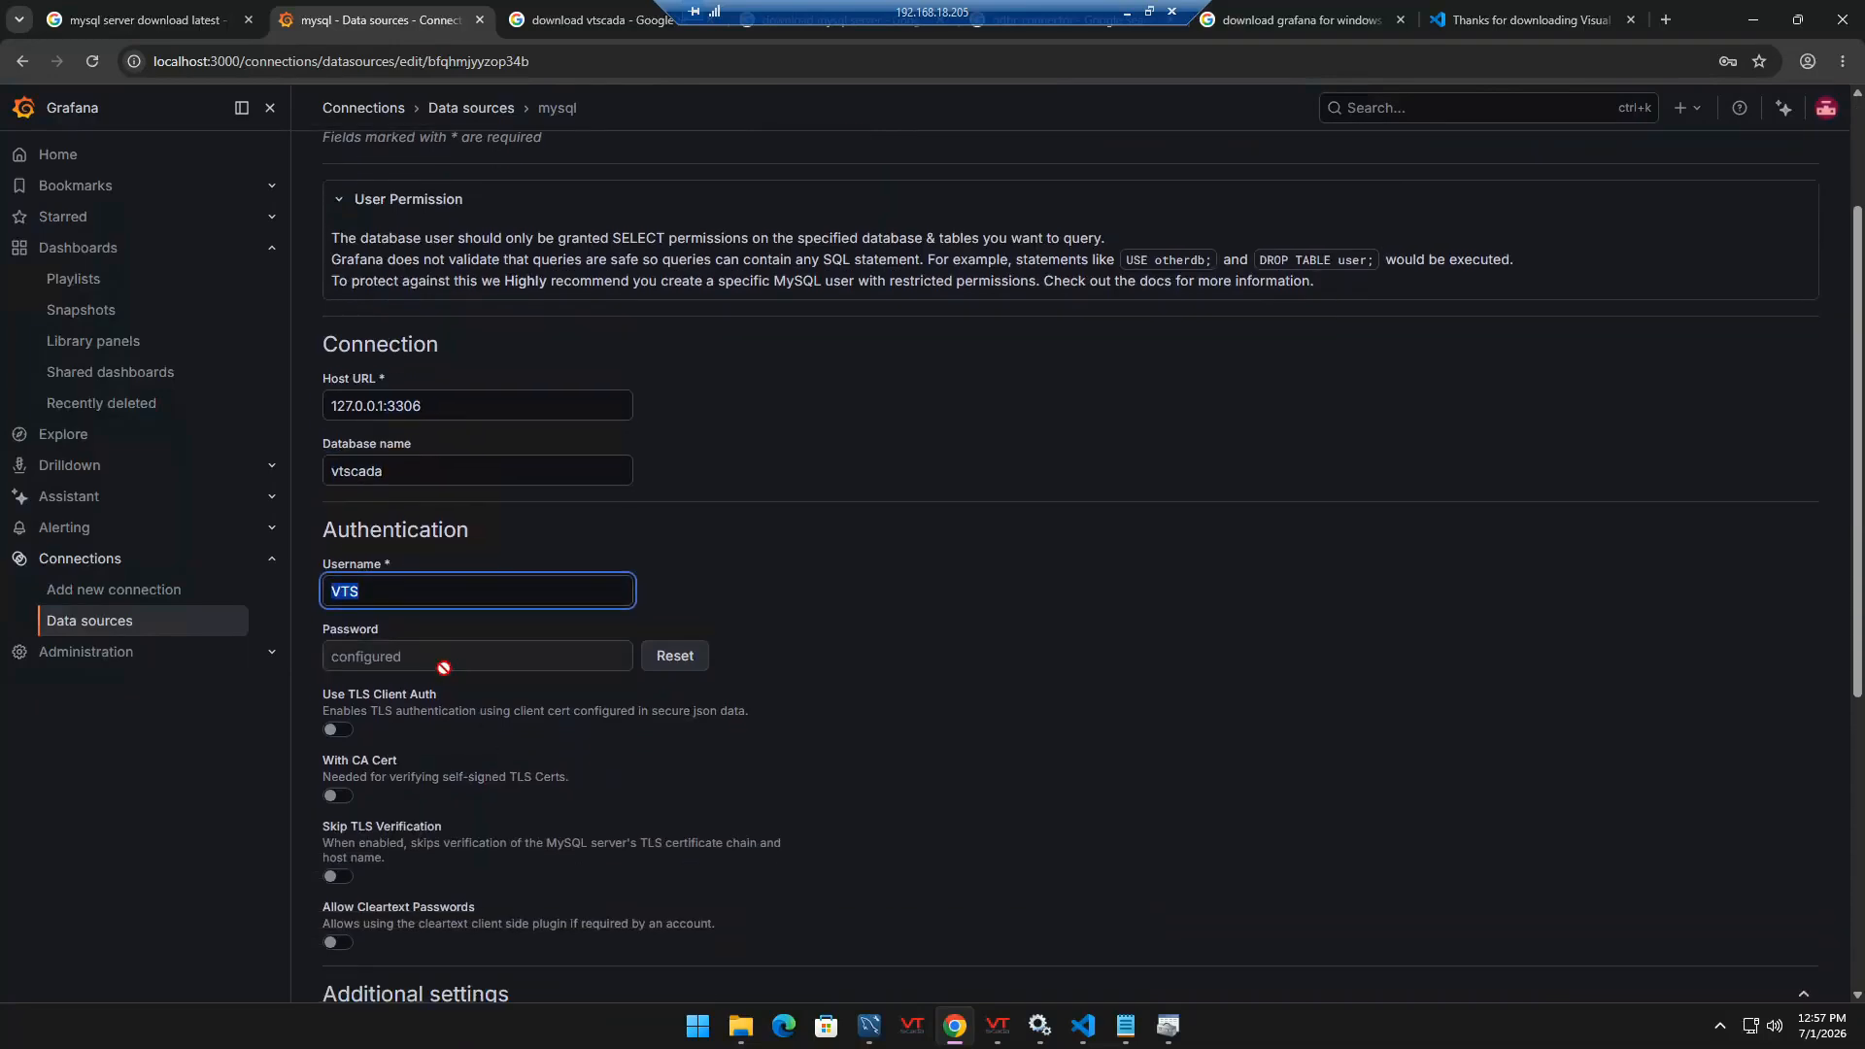
{"action": "left_click", "coordinate": [446, 650]}
{"action": "scroll", "coordinate": [444, 656], "scroll_direction": "down", "scroll_amount": 5}
{"action": "scroll", "coordinate": [444, 659], "scroll_direction": "down", "scroll_amount": 1}
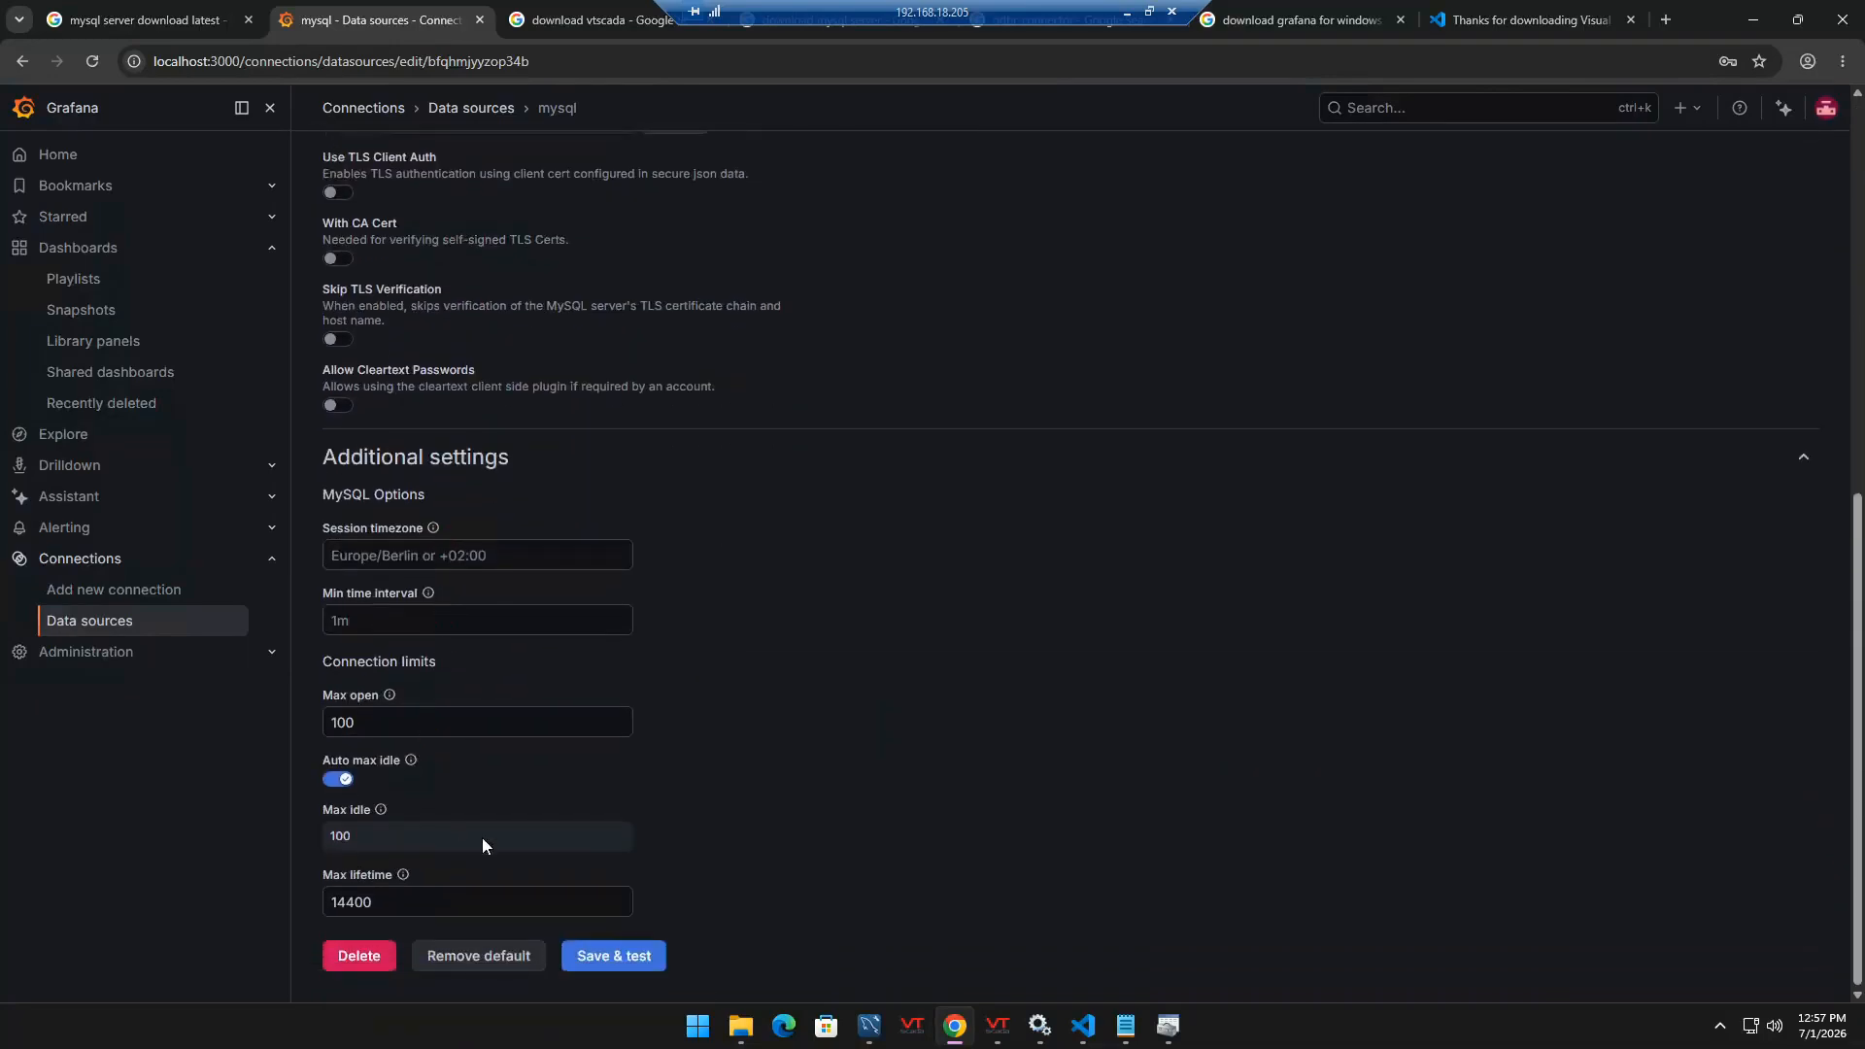
{"action": "left_click", "coordinate": [653, 954]}
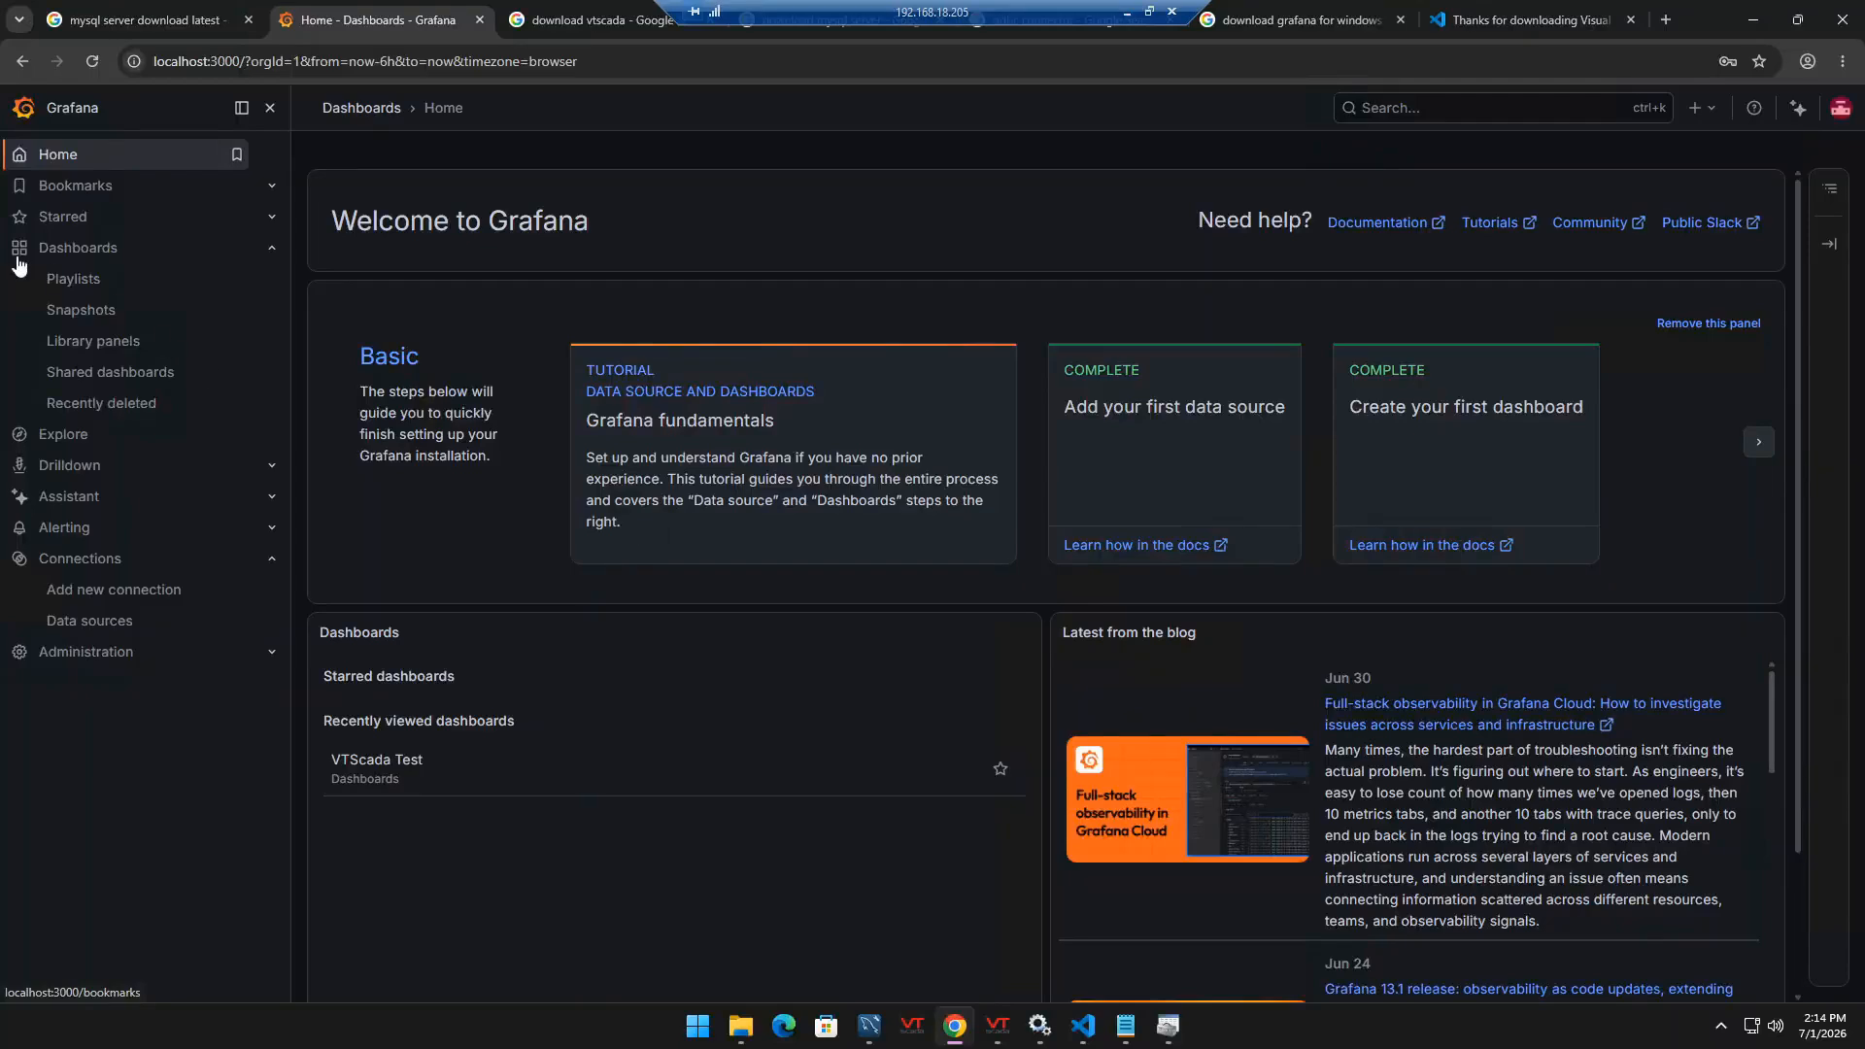
- Create a new dashboard with one panel and open that panel's visualization for configuration
{"action": "left_click", "coordinate": [94, 253]}
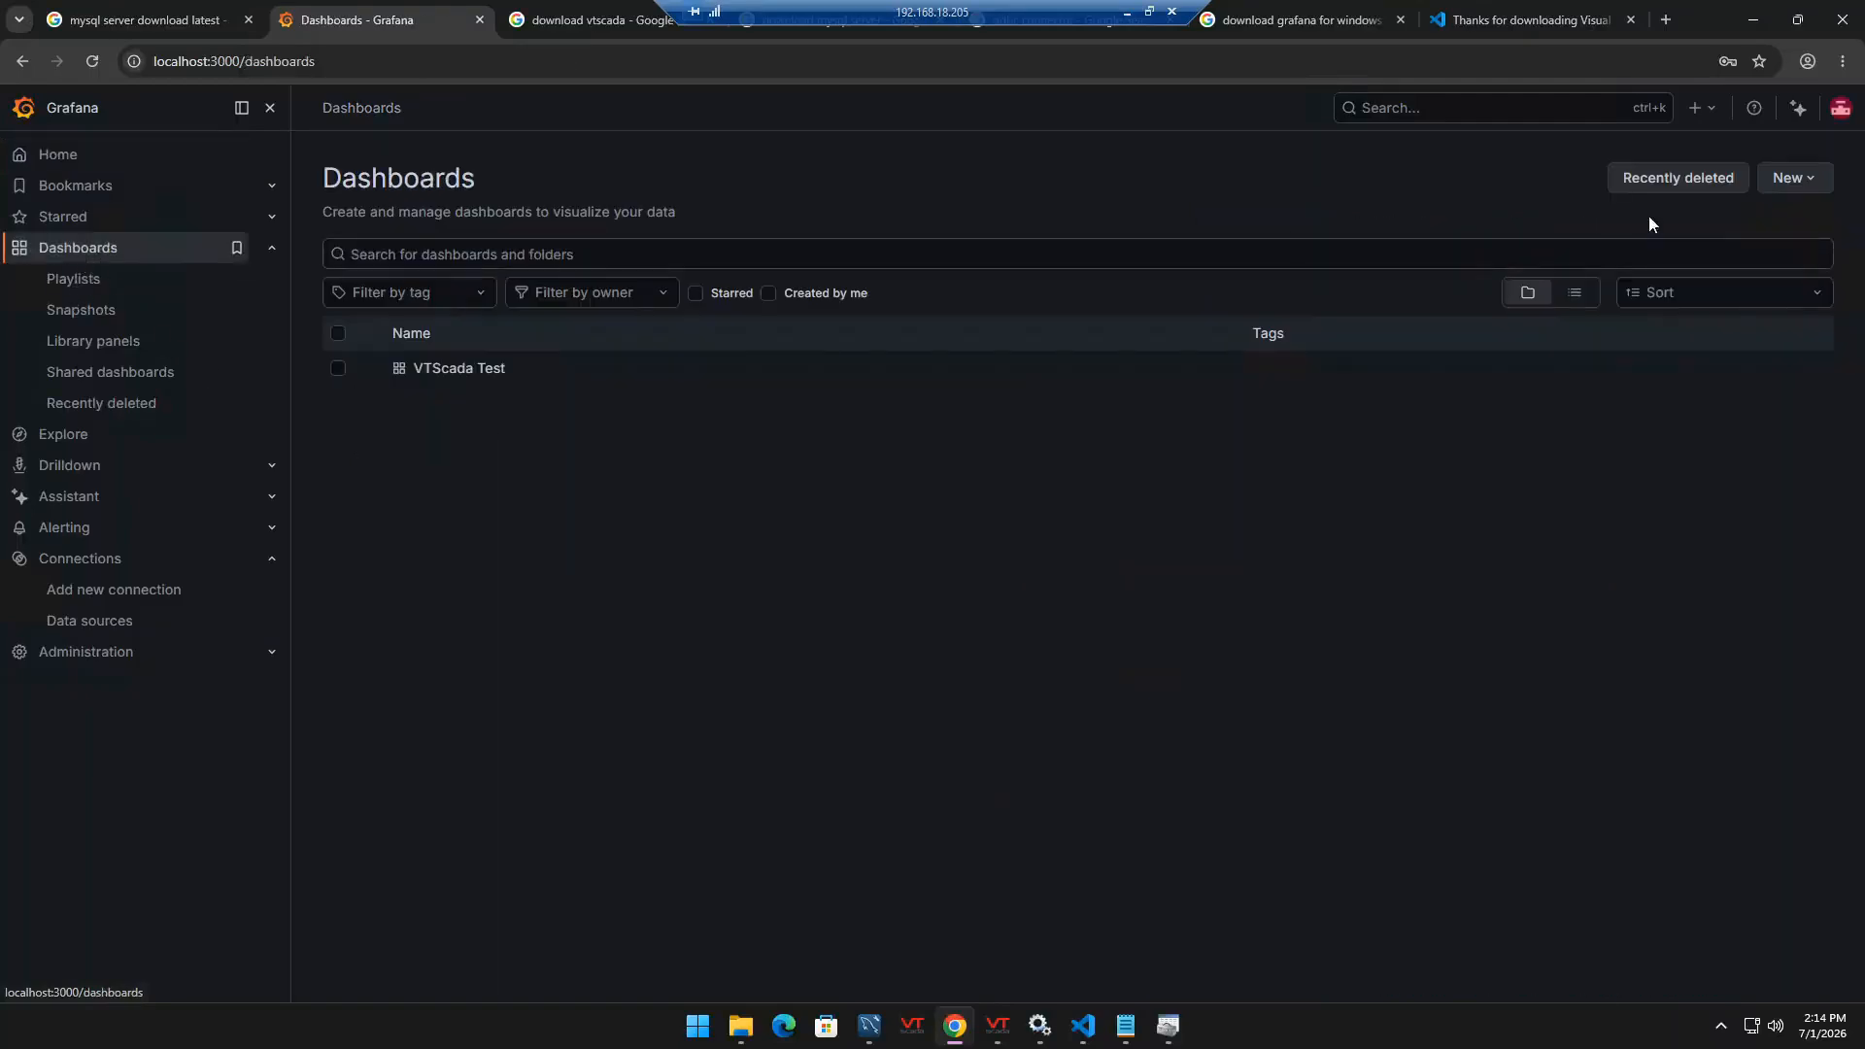
{"action": "left_click", "coordinate": [1794, 176]}
{"action": "left_click", "coordinate": [1770, 238]}
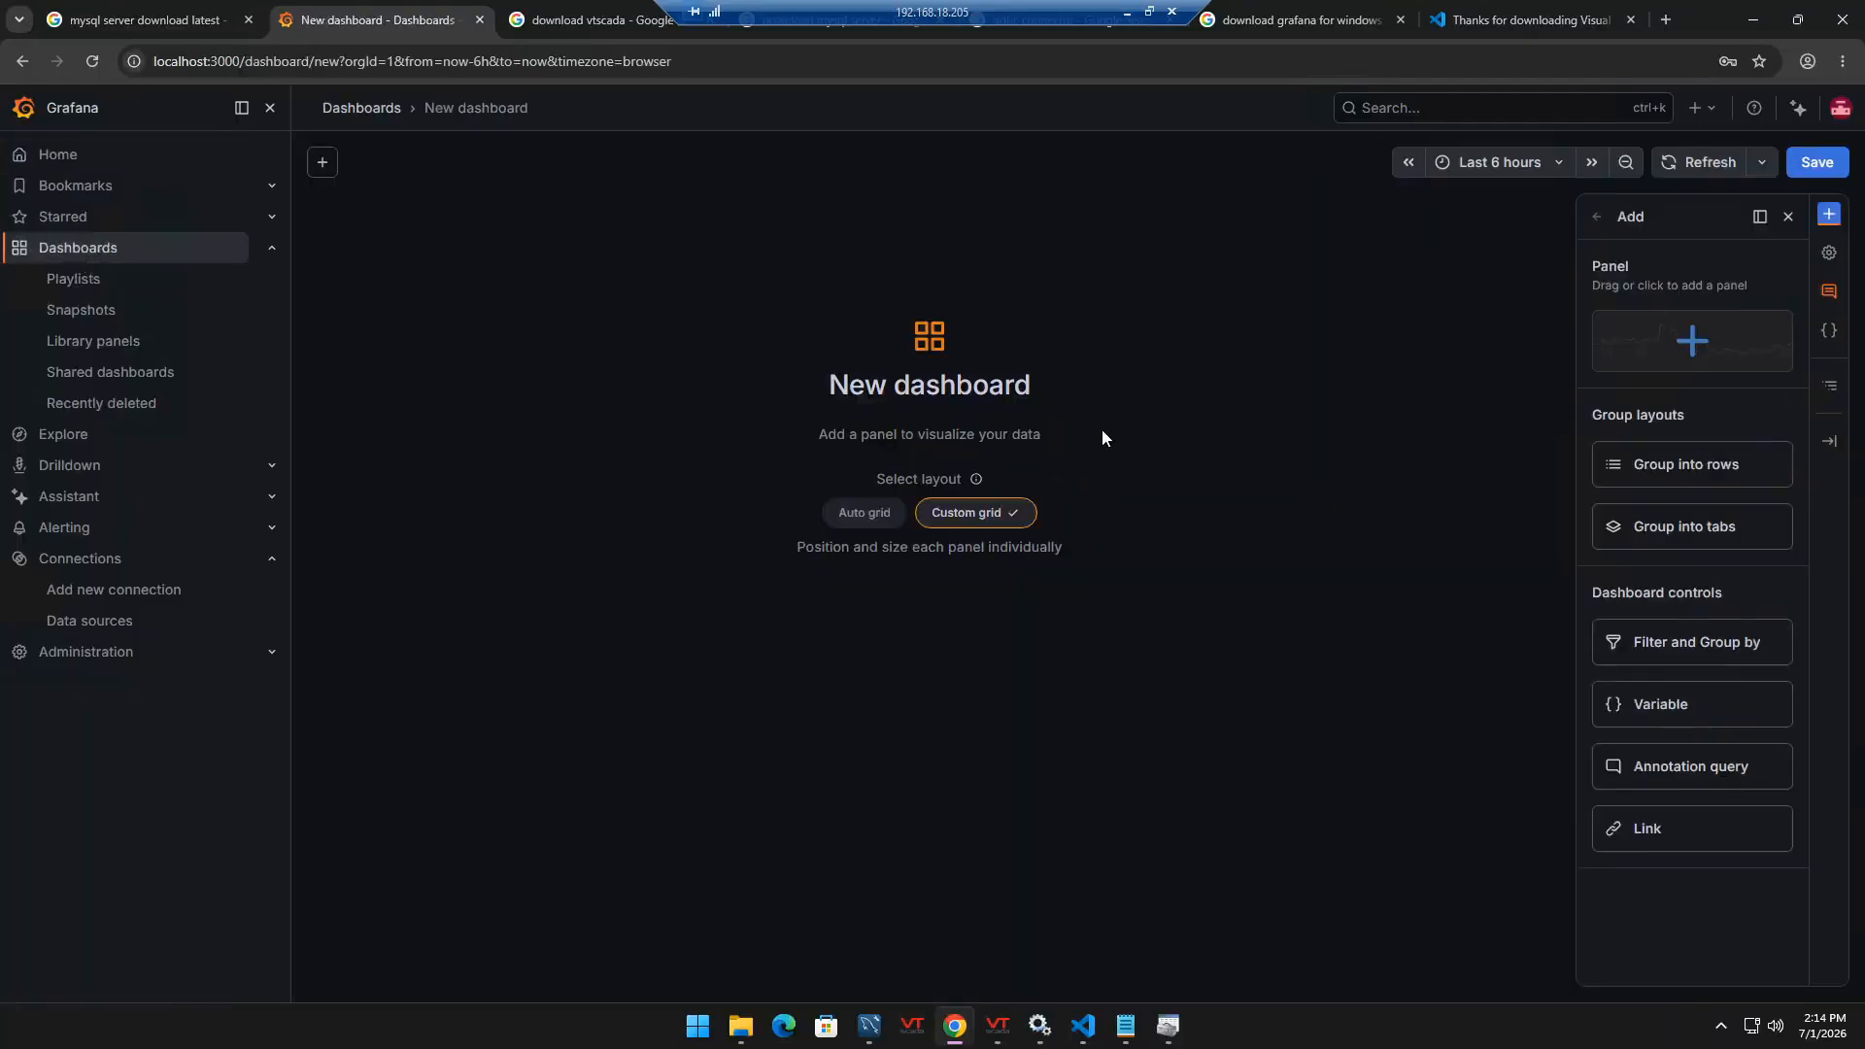
{"action": "left_click", "coordinate": [1694, 344]}
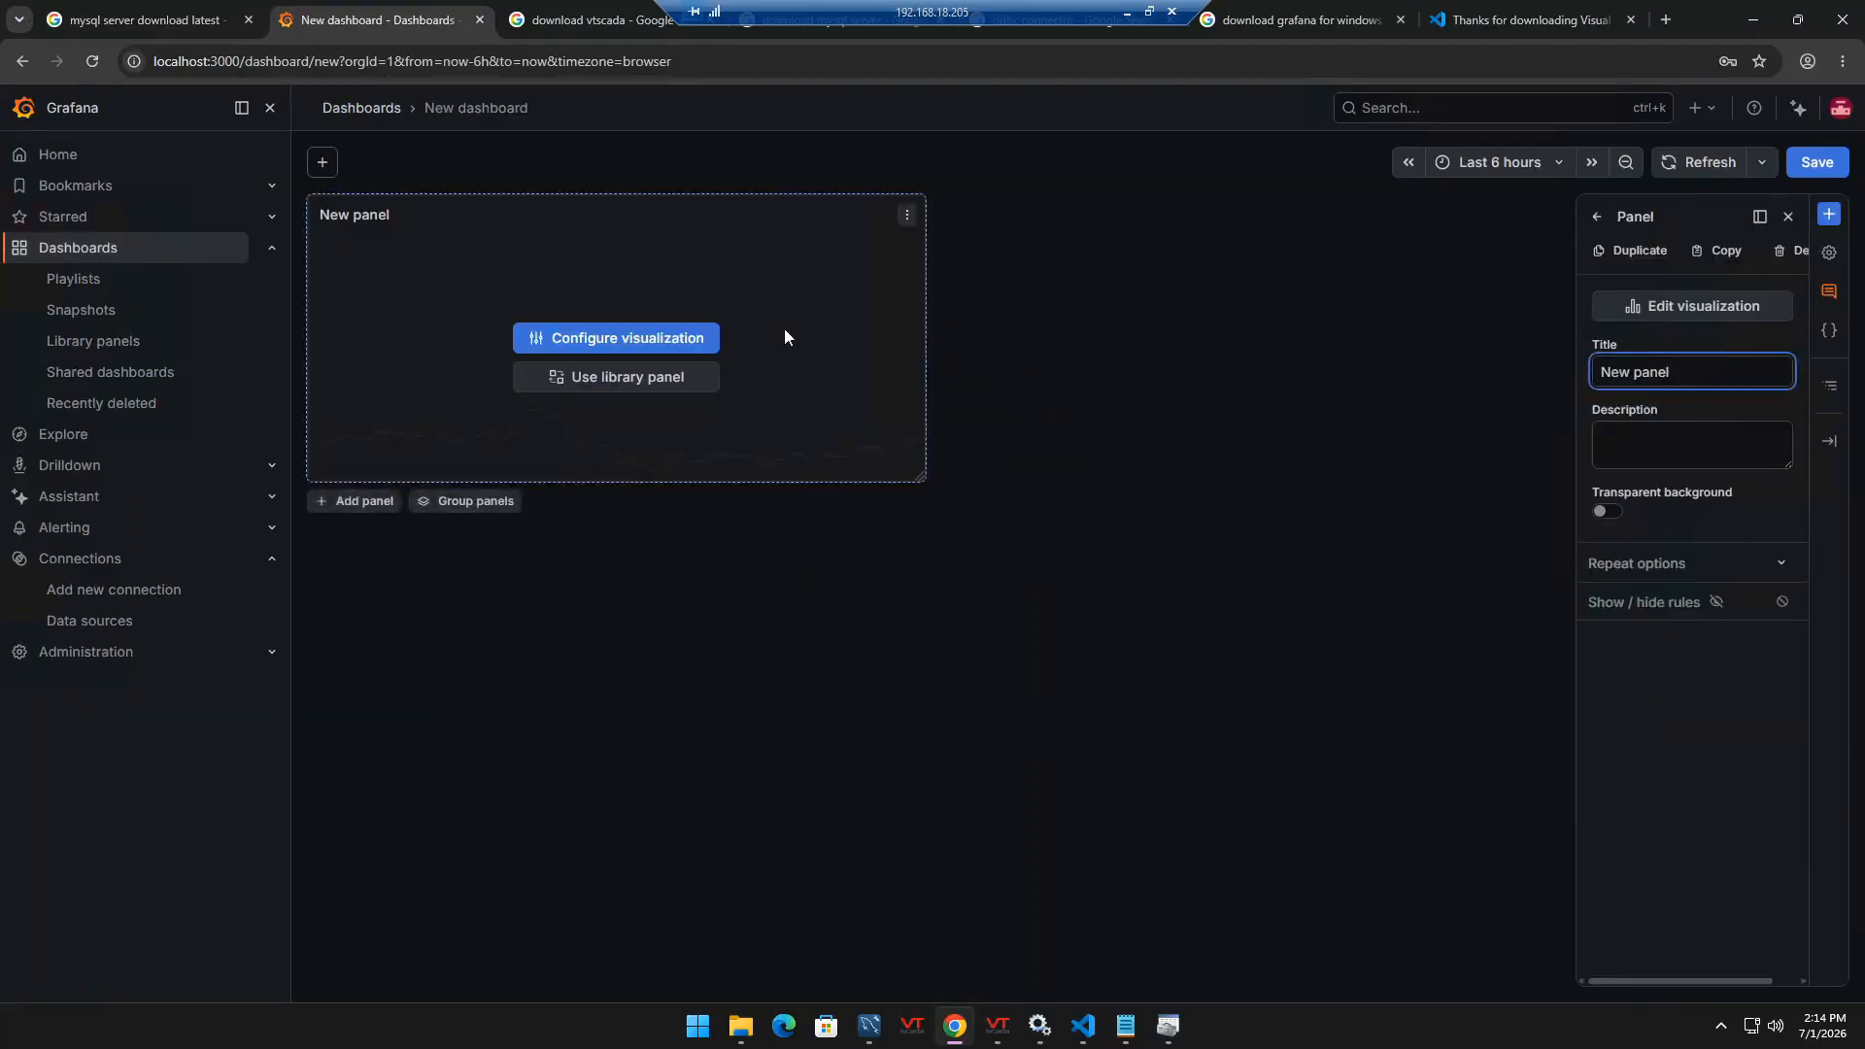
{"action": "left_click", "coordinate": [700, 337]}
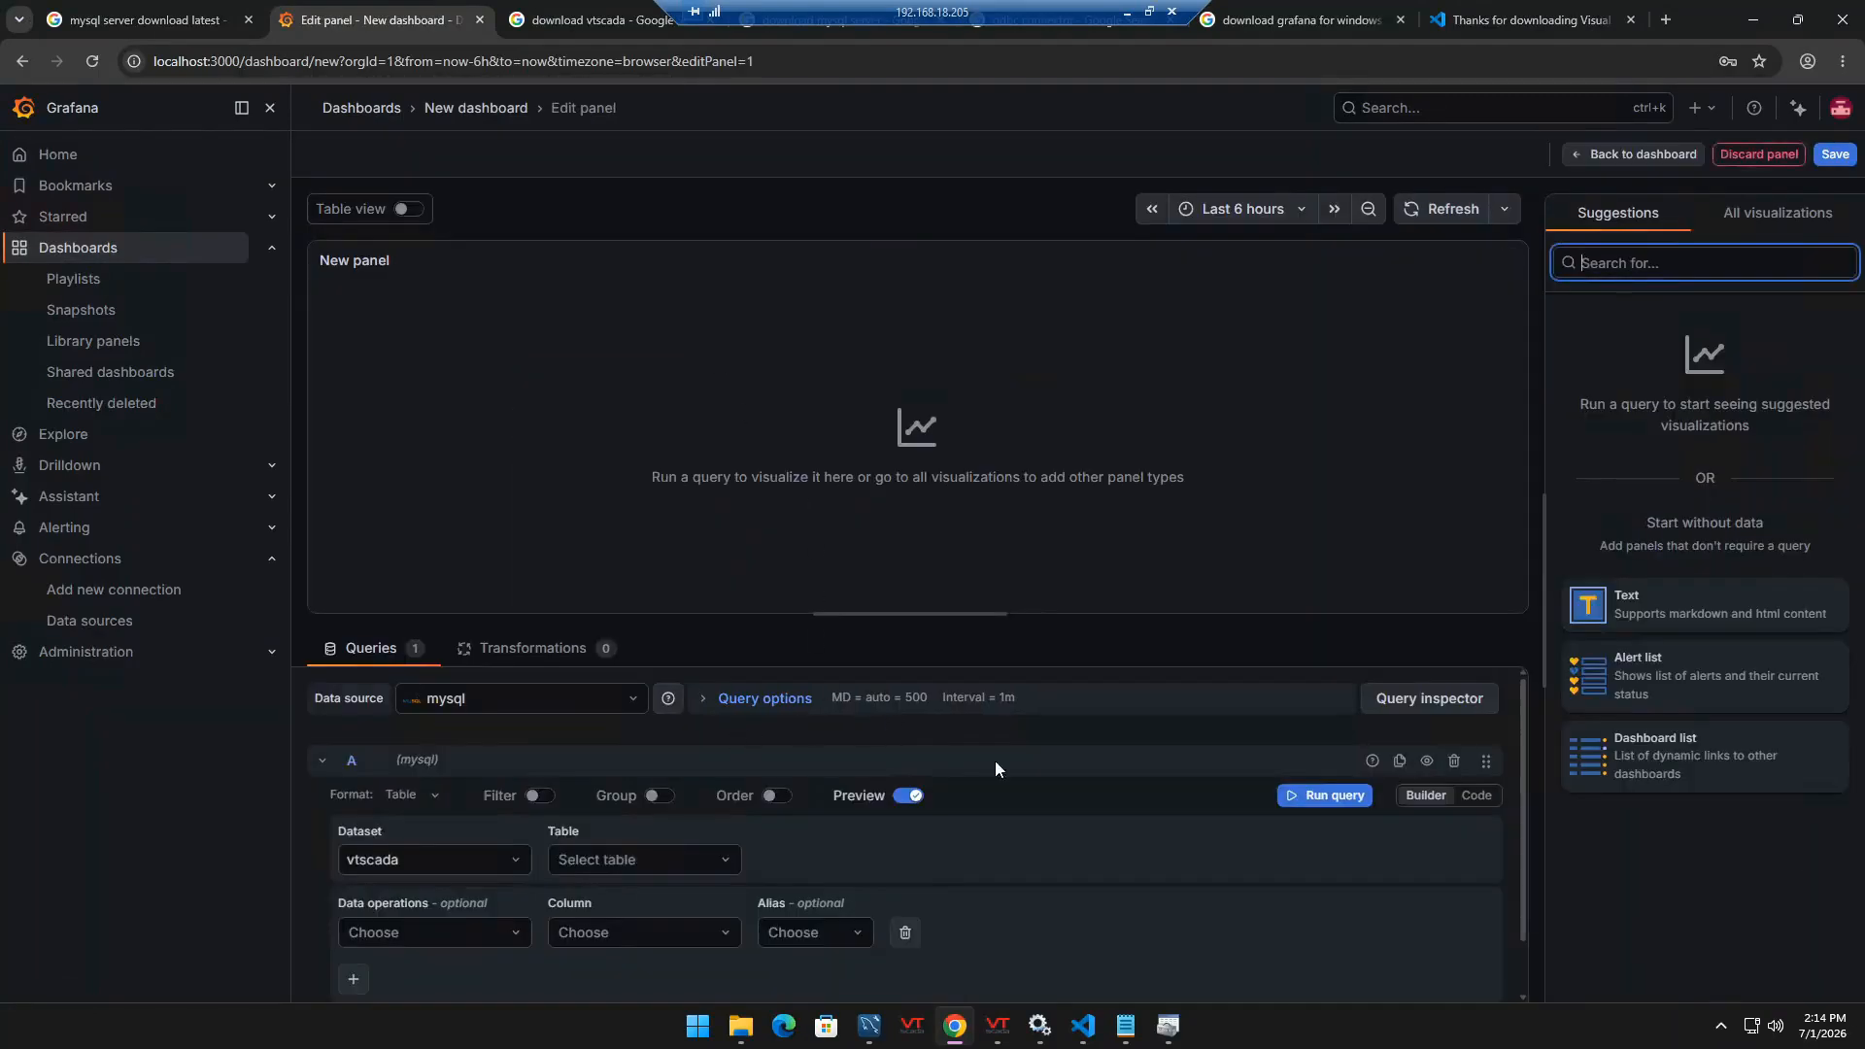
- Enter and run a SQL code query joining VTS_TagData and VTS_TagID for TestHistorianTag's time-filtered values, with LogTimeStamp as time and ordered by it
{"action": "left_click", "coordinate": [1477, 796]}
{"action": "type", "text": "SELECT   d.LogTimeStamp AS time,   d.TagVariableValue AS value FROM VTS_TagData d JOIN VTS_TagID i ON d.TagID = i.ID WHERE i.TagName = 'TestHistorianTag'   AND $__timeFilter(d.LogTimeStamp) ORDER BY d.LogTimeStamp"}
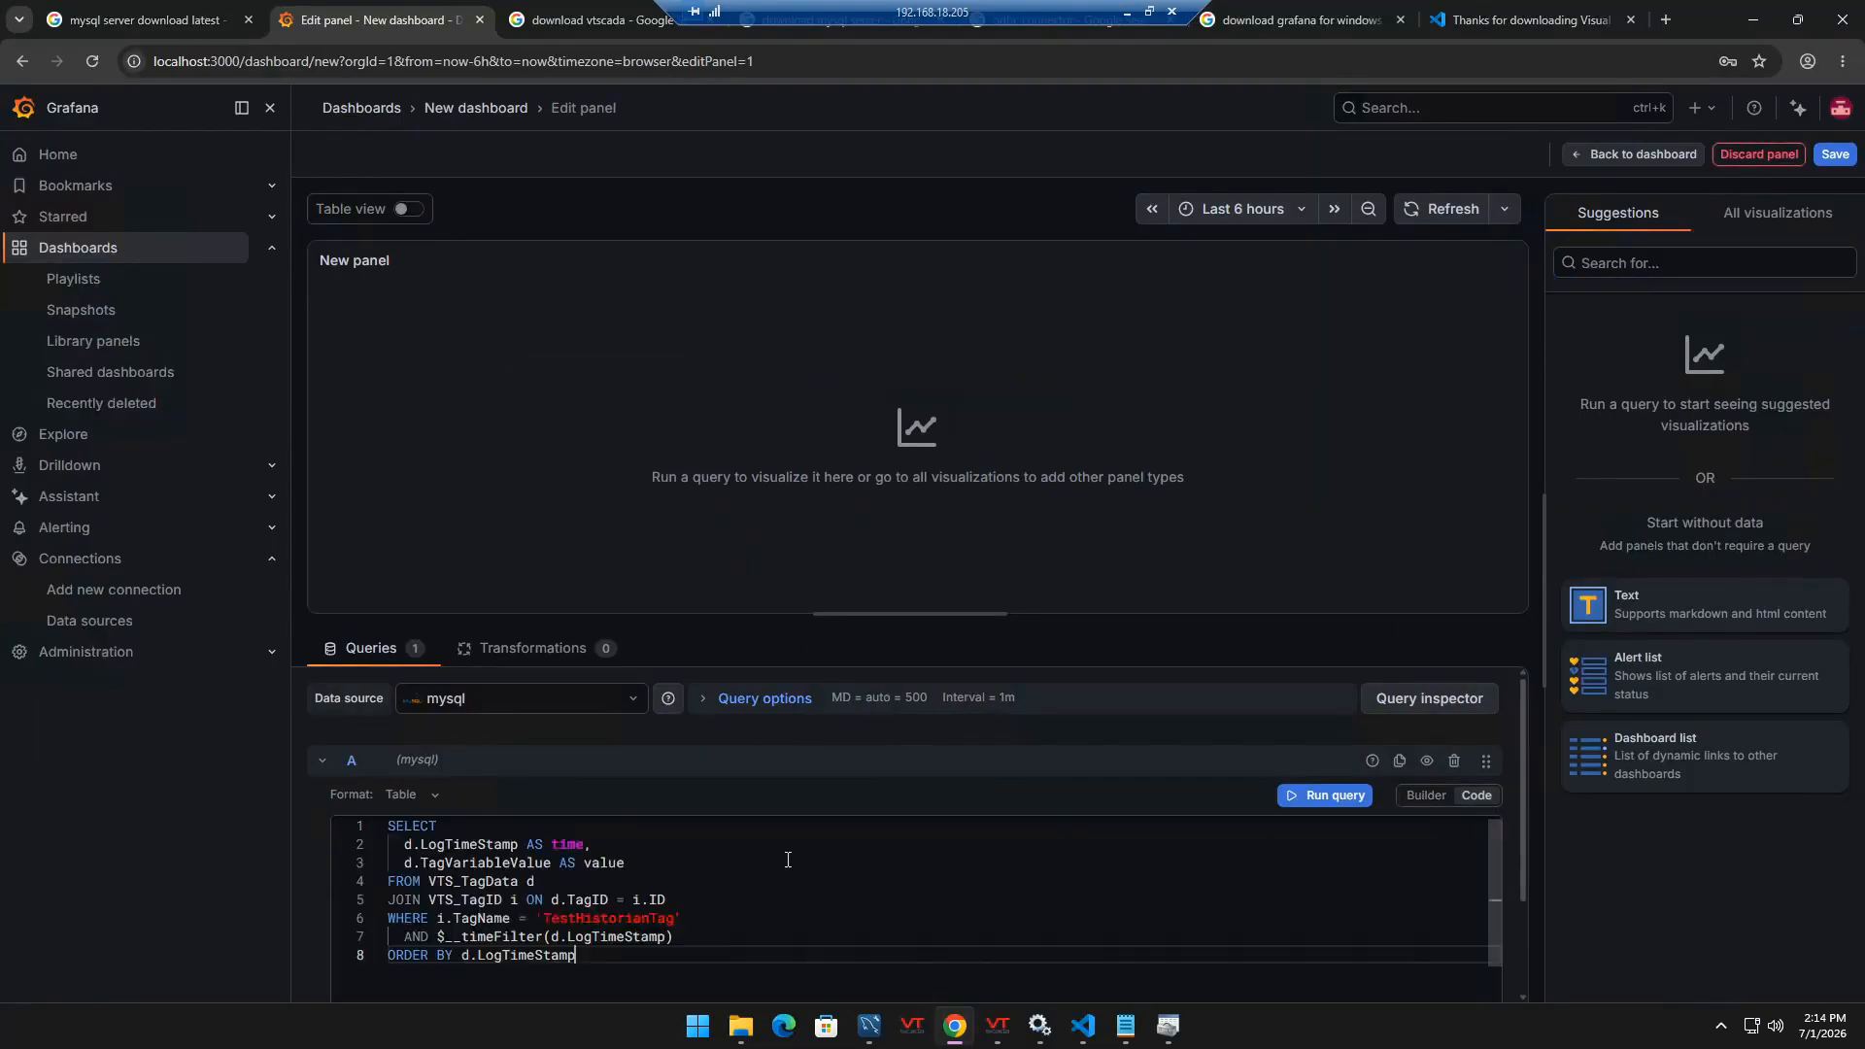
{"action": "left_click", "coordinate": [1339, 803]}
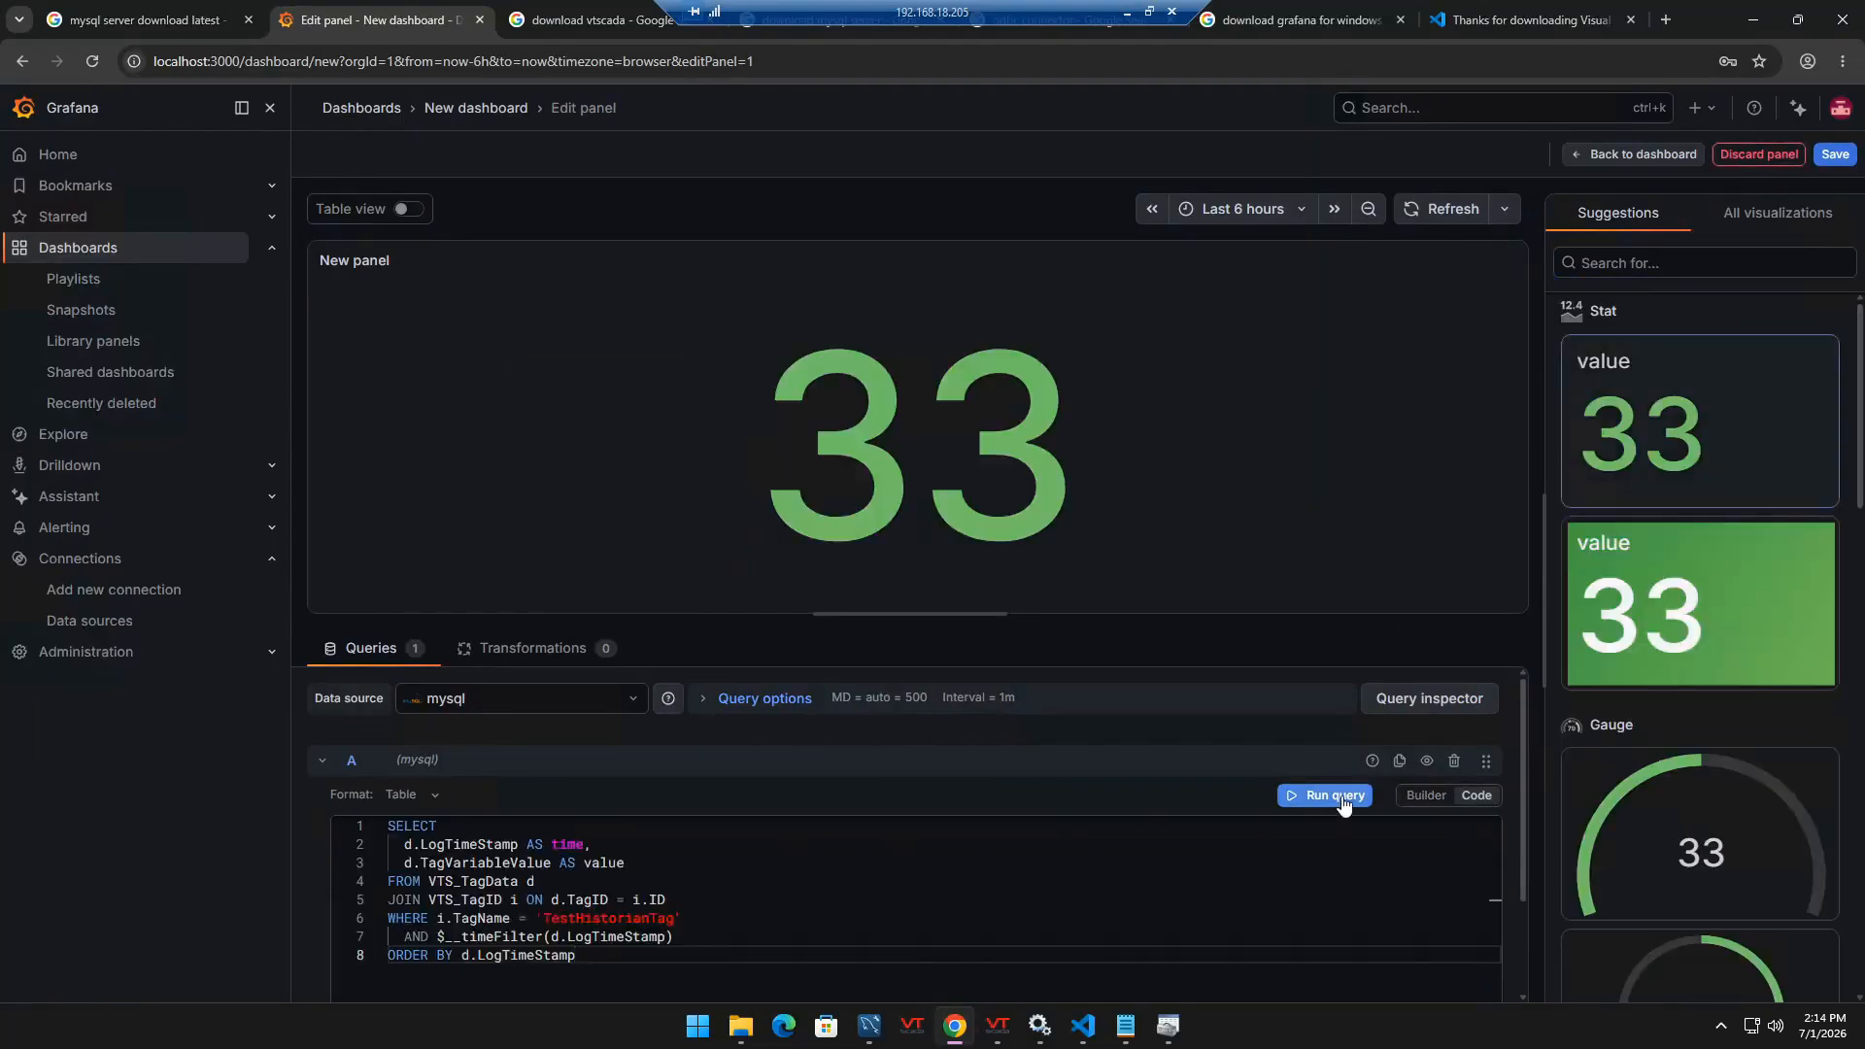
{"action": "left_click", "coordinate": [1344, 802]}
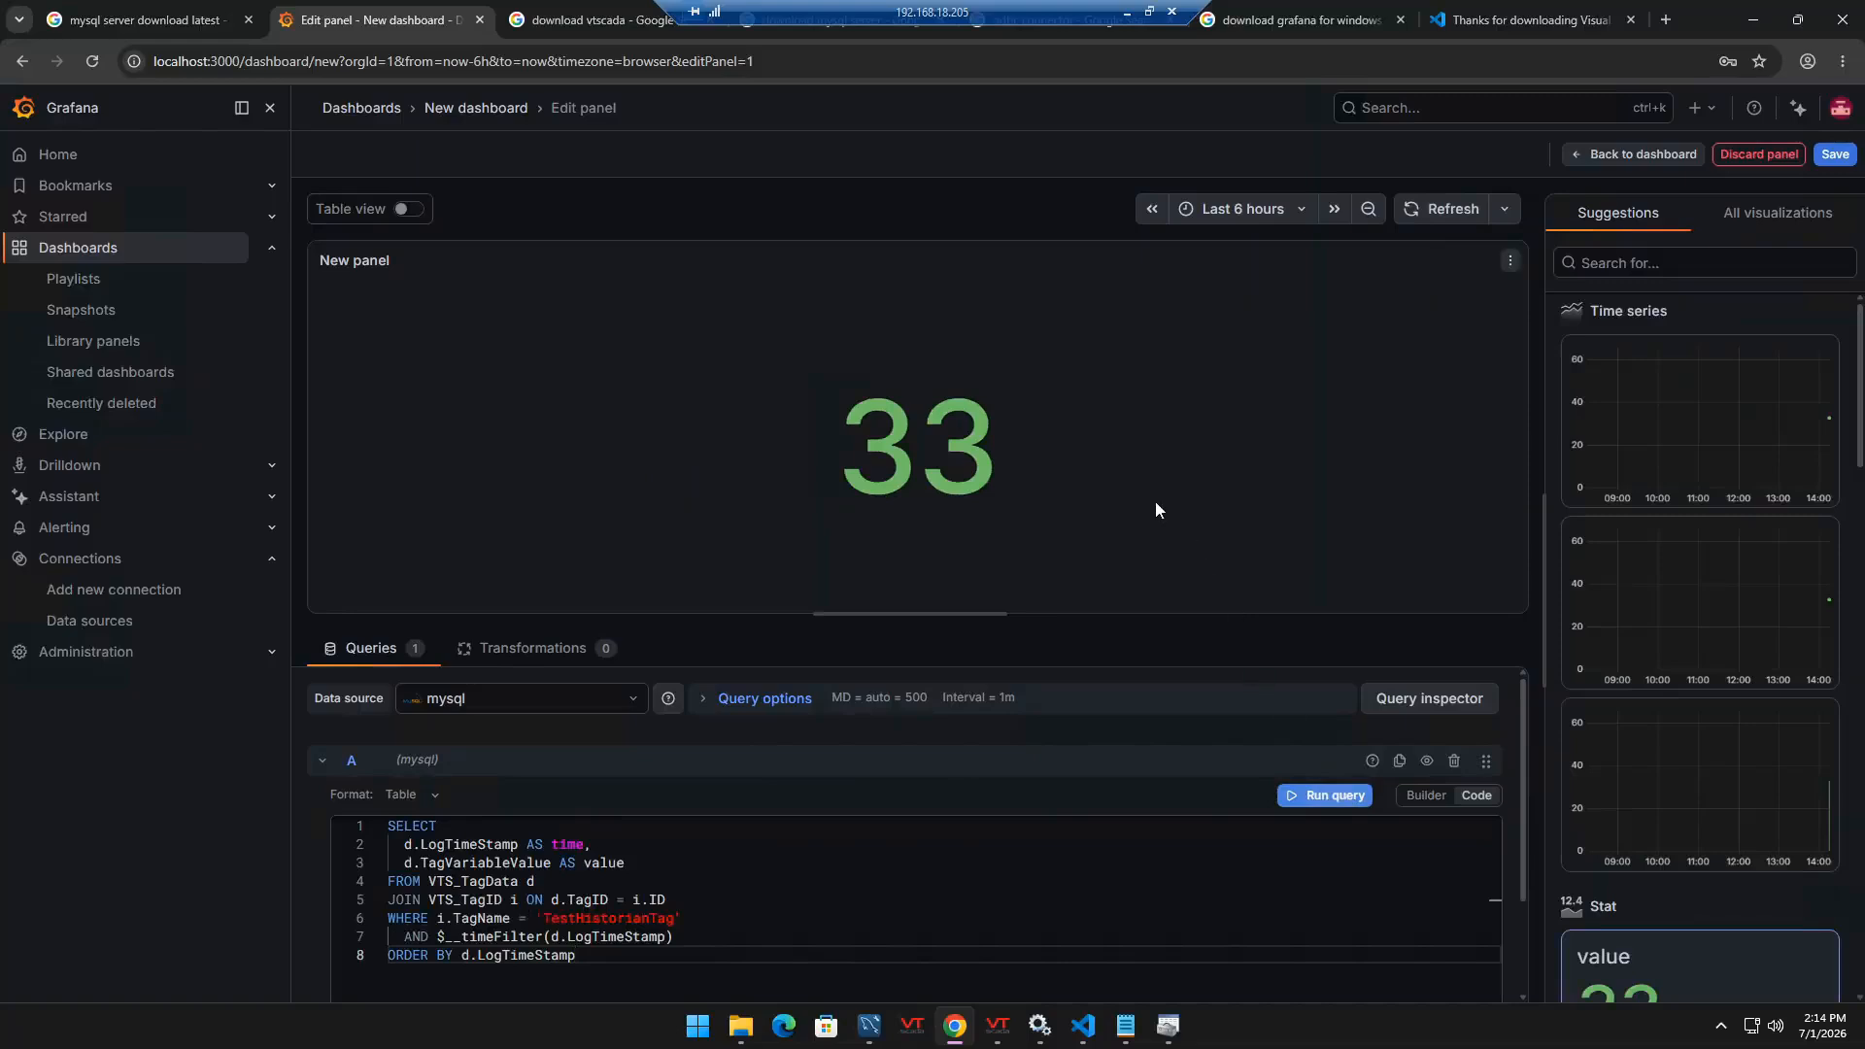
{"action": "scroll", "coordinate": [787, 923], "scroll_direction": "down", "scroll_amount": 1}
{"action": "scroll", "coordinate": [787, 923], "scroll_direction": "up", "scroll_amount": 1}
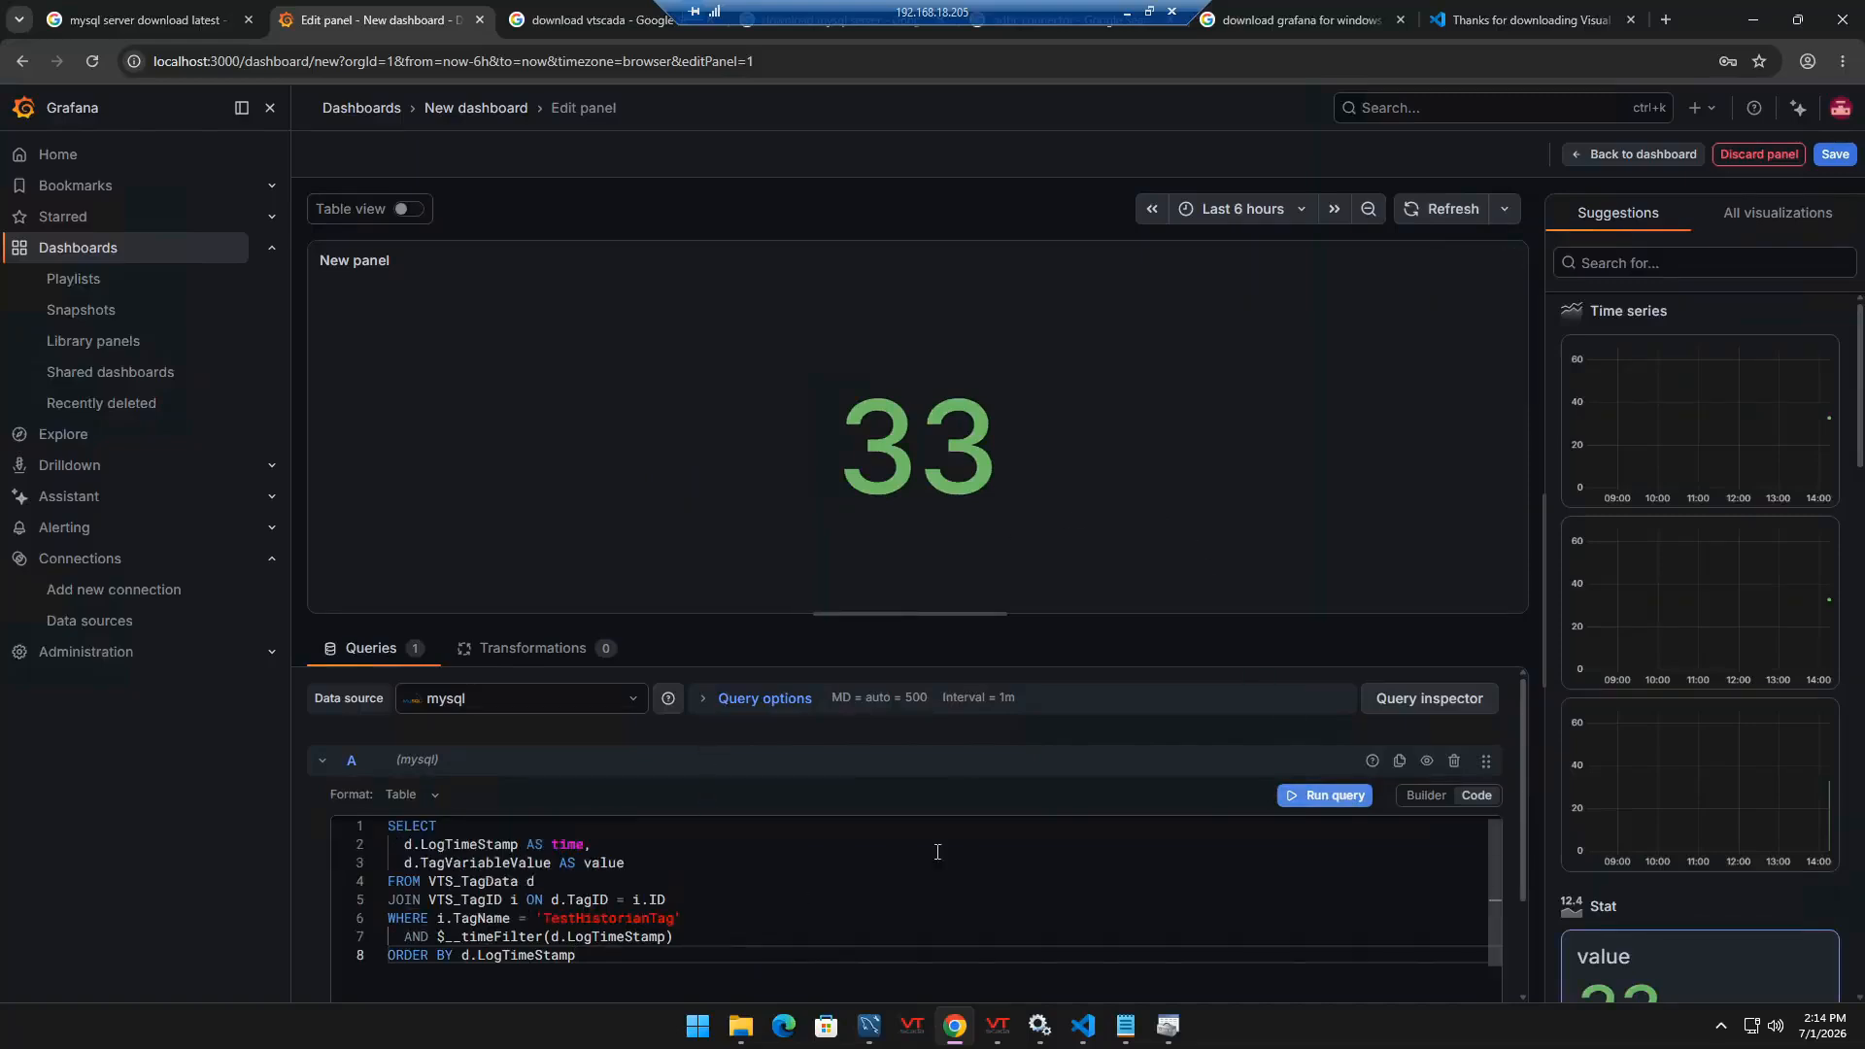
- Change the panel's visualization to Time series and rerun its query
{"action": "left_click", "coordinate": [1748, 214]}
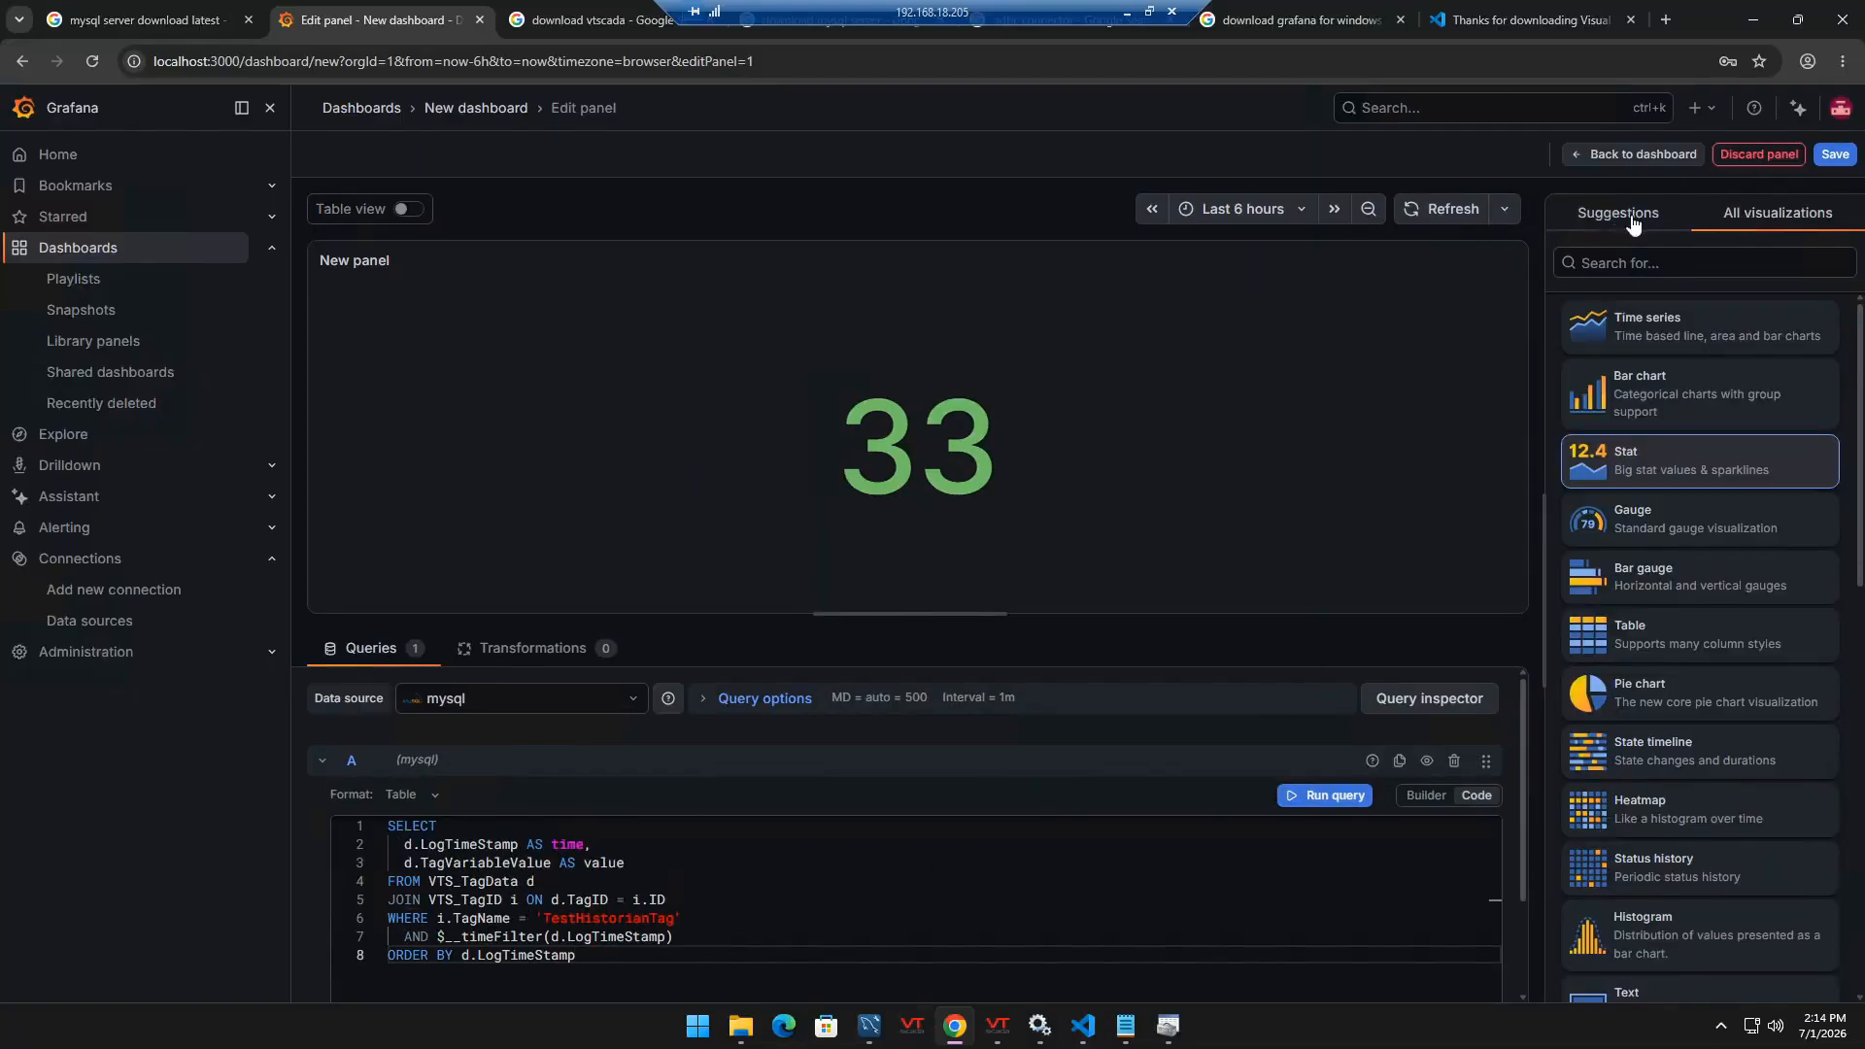
{"action": "left_click", "coordinate": [1680, 340]}
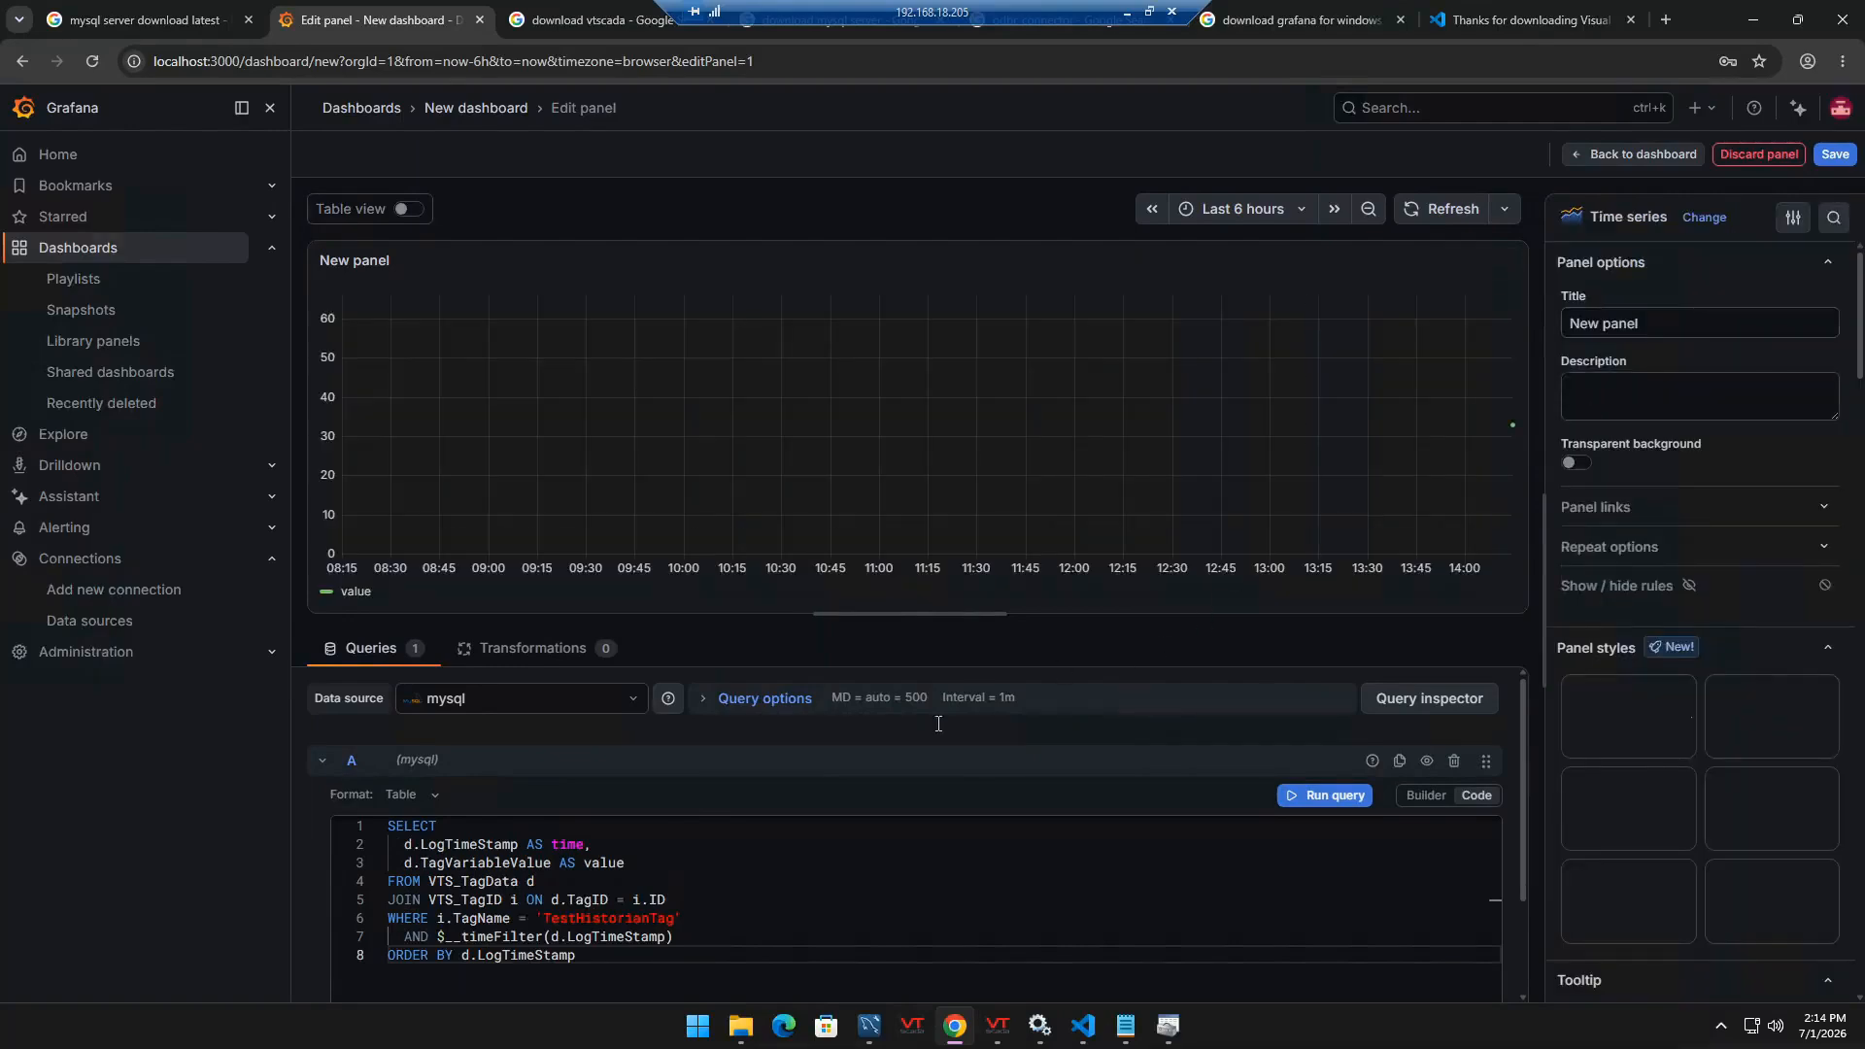
{"action": "scroll", "coordinate": [1008, 853], "scroll_direction": "down", "scroll_amount": 1}
{"action": "scroll", "coordinate": [1009, 853], "scroll_direction": "up", "scroll_amount": 1}
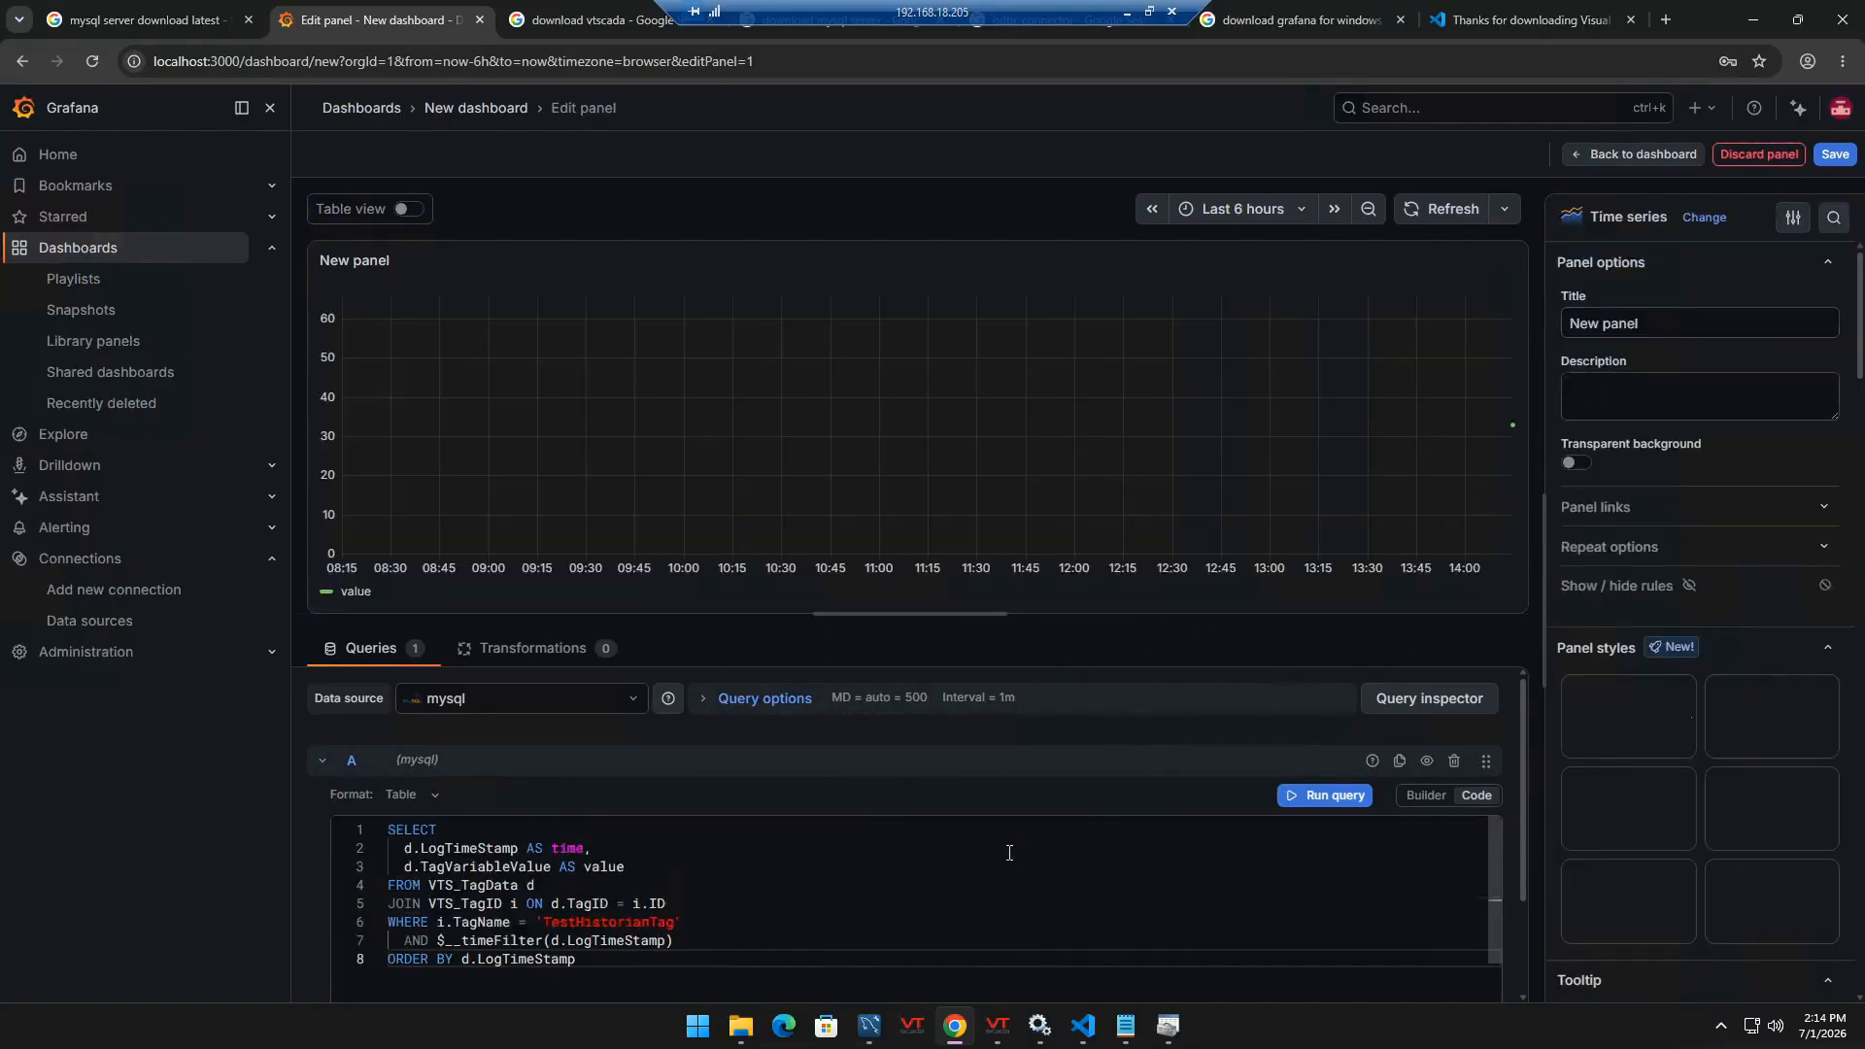
{"action": "left_click", "coordinate": [1356, 804]}
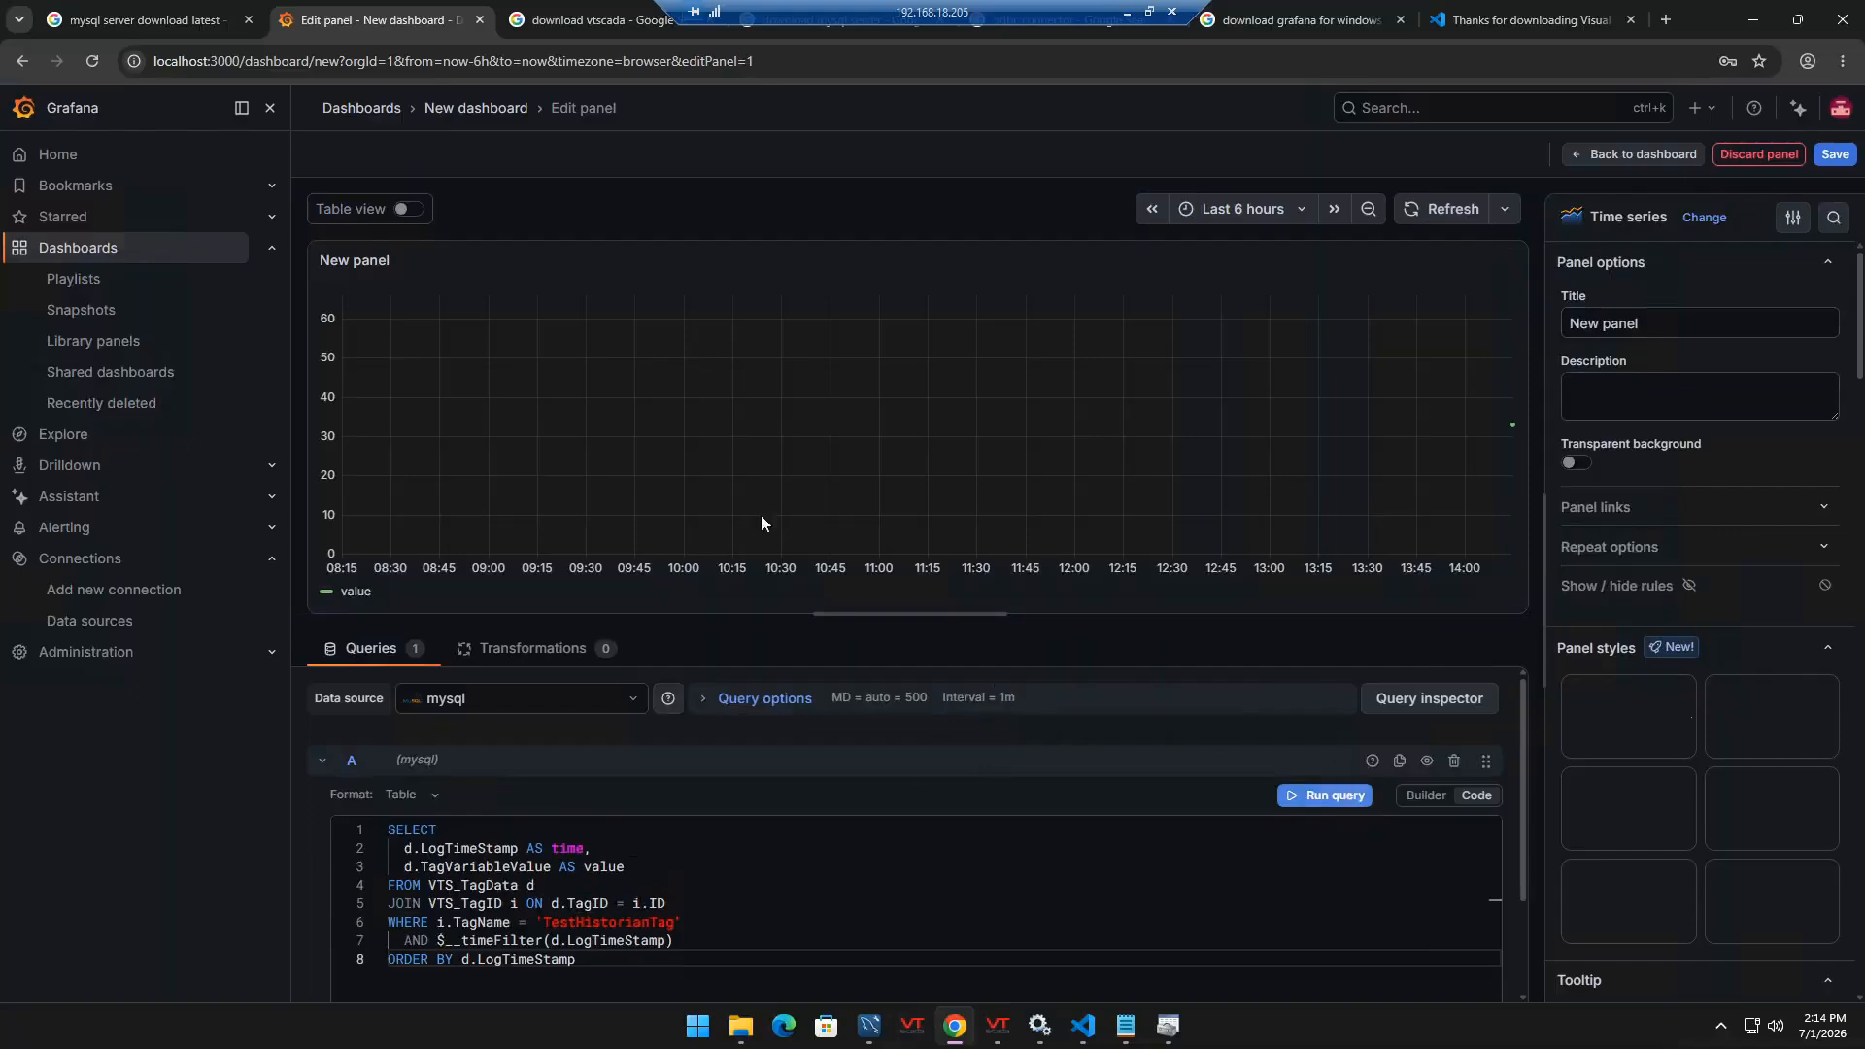
- Widen the Time series panel's time range by zooming it out six times
{"action": "left_click", "coordinate": [1368, 210]}
{"action": "left_click", "coordinate": [1369, 210]}
{"action": "left_click", "coordinate": [1369, 210]}
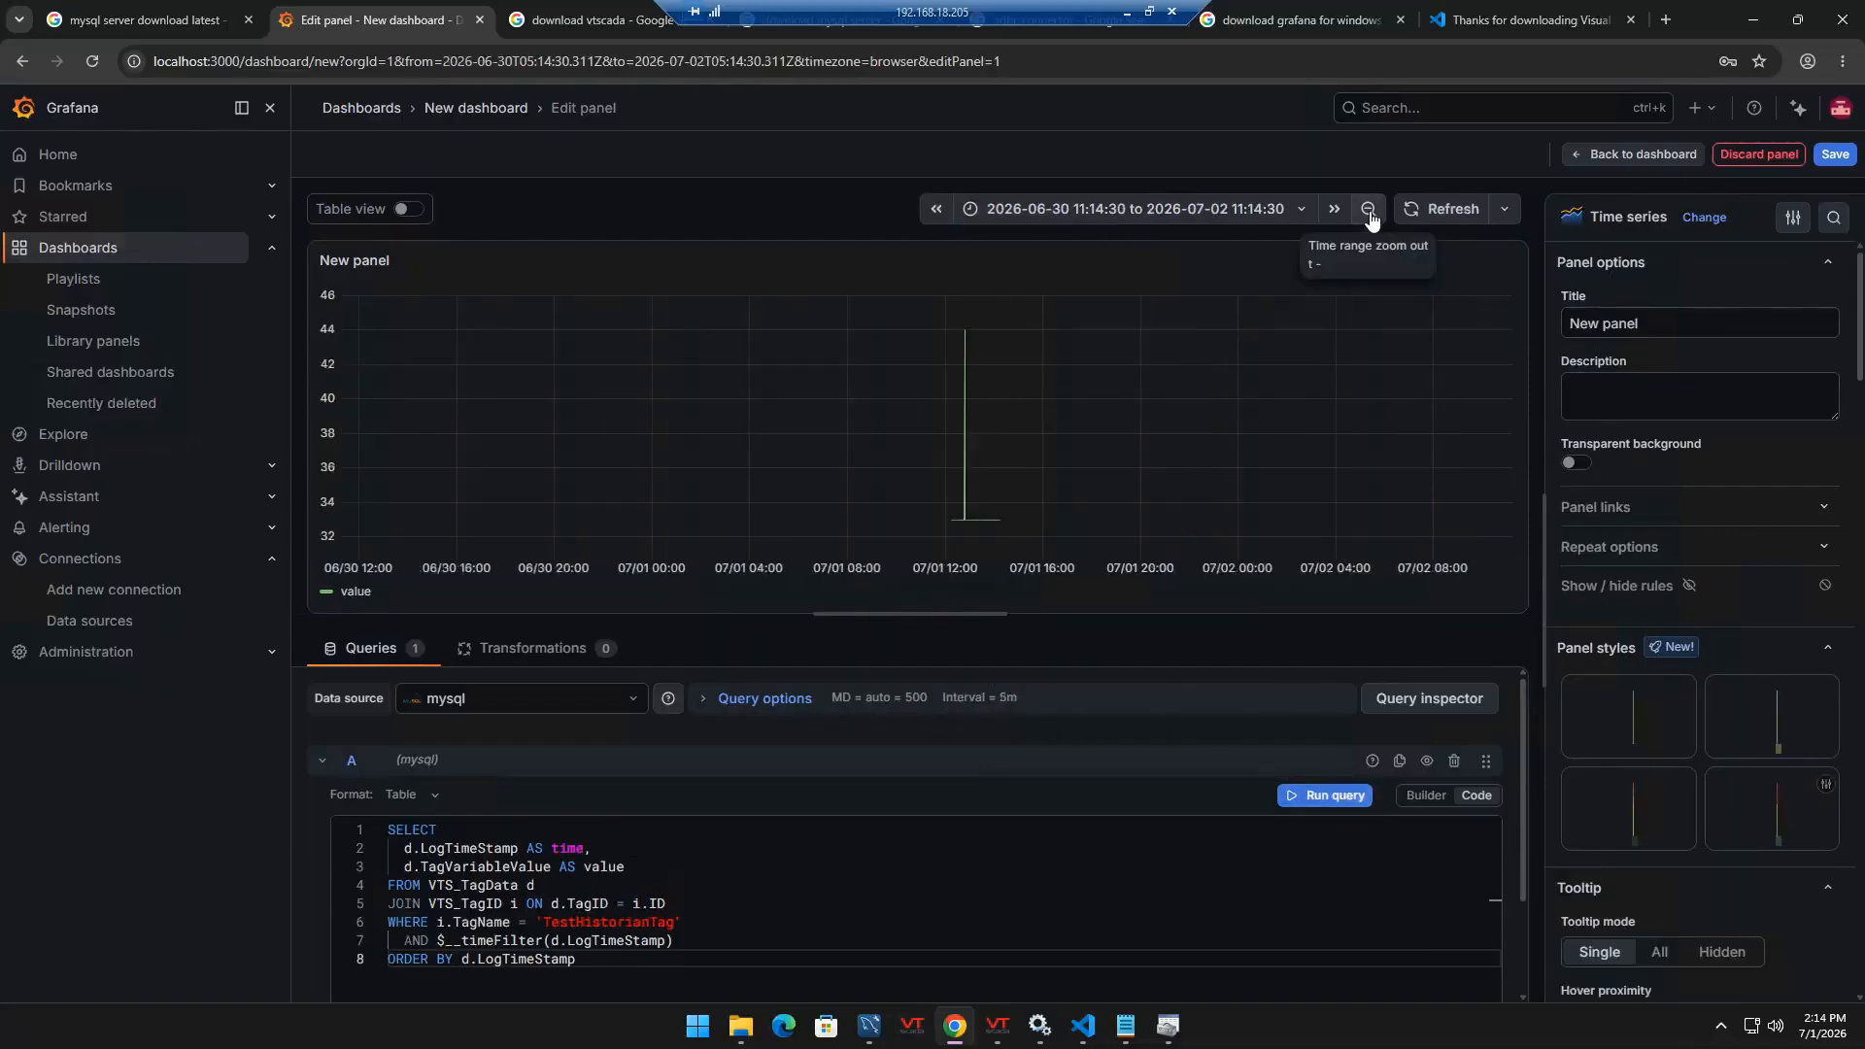
{"action": "left_click", "coordinate": [1369, 210]}
{"action": "left_click", "coordinate": [1369, 210]}
{"action": "left_click", "coordinate": [1369, 210]}
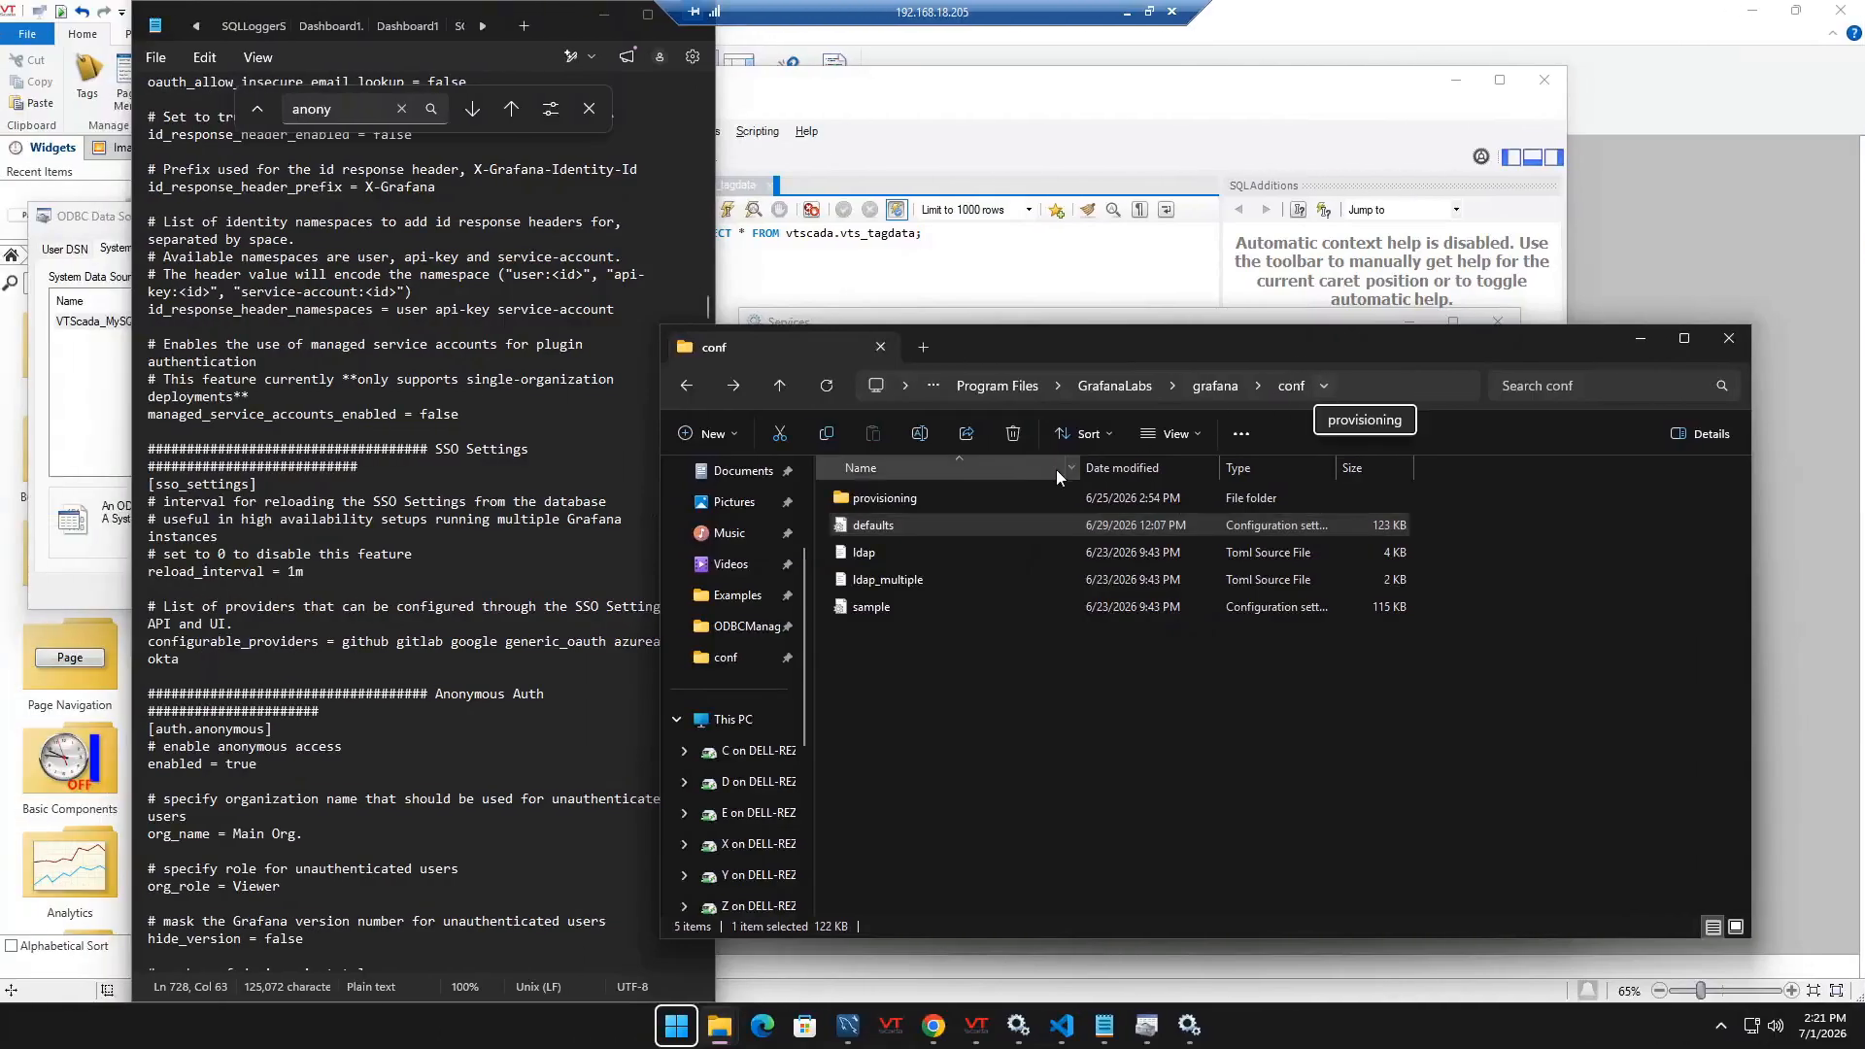
- Switch to Notepad, search Grafana's defaults configuration file for "embedding" and check the allow_embedding value
{"action": "left_click", "coordinate": [481, 459]}
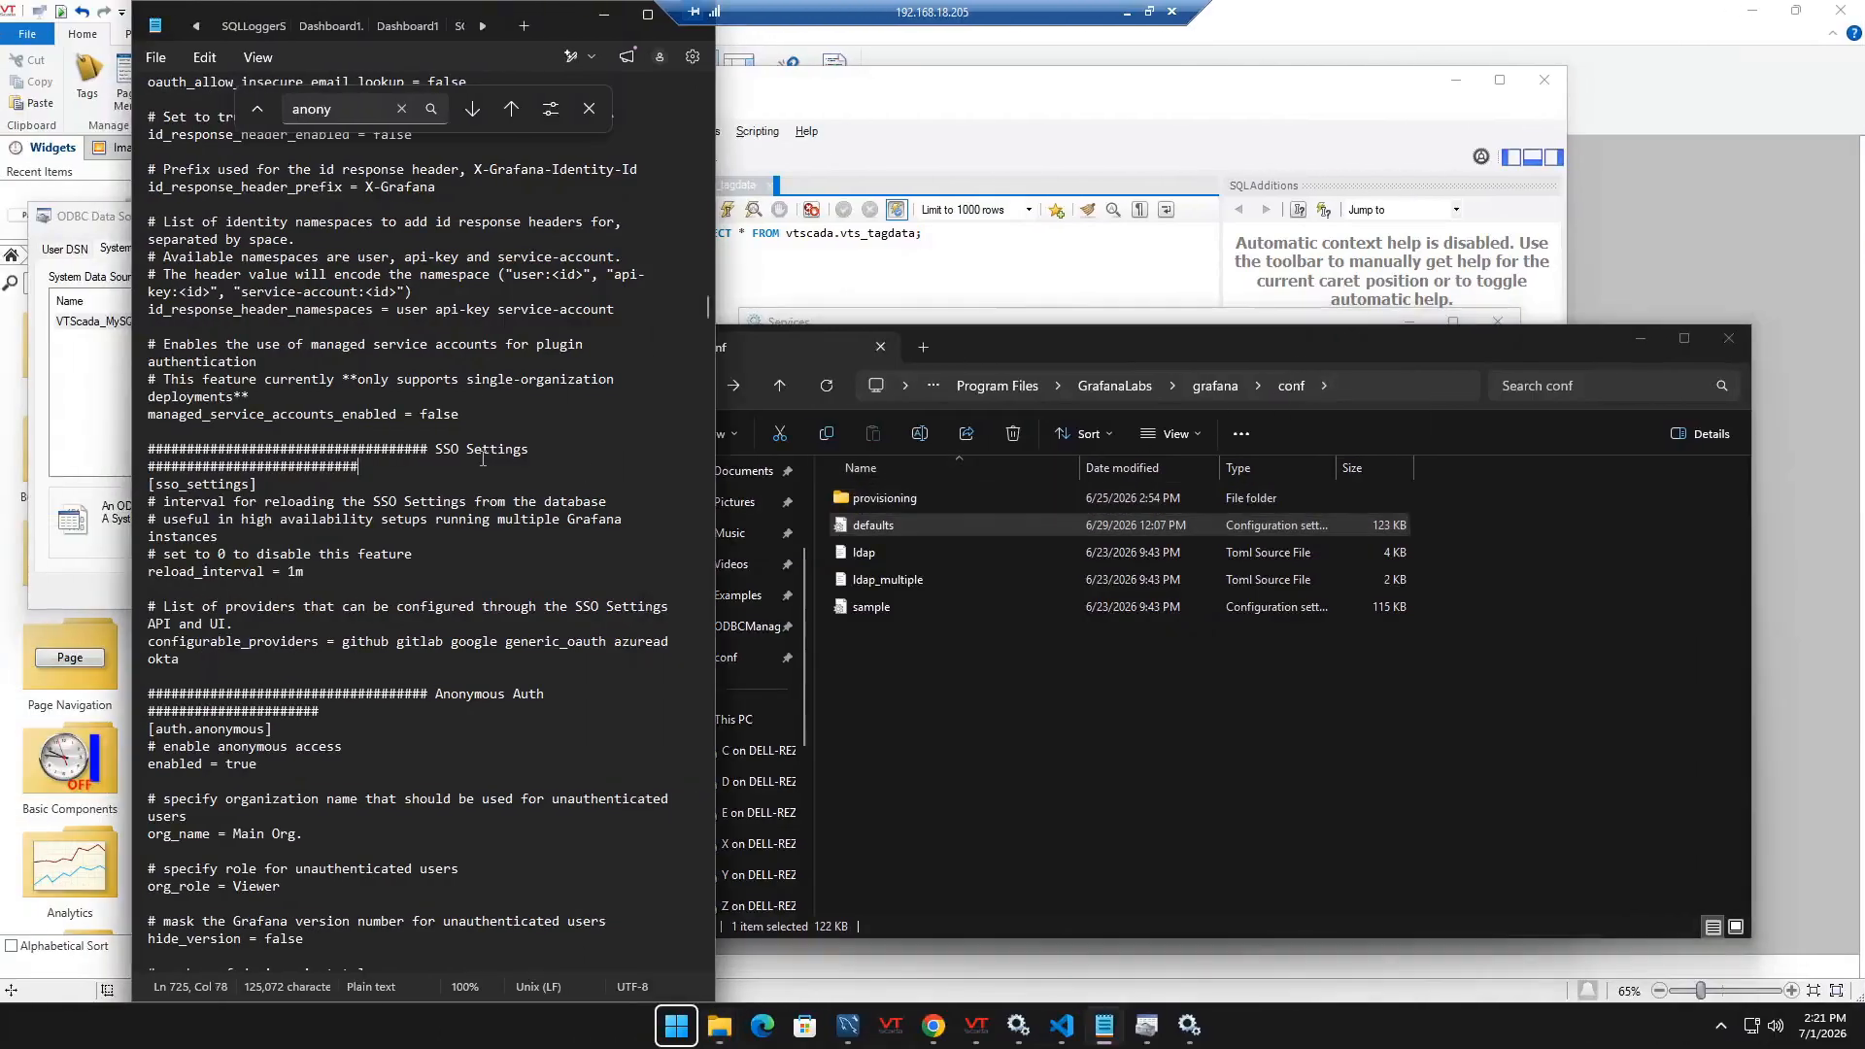
{"action": "left_click", "coordinate": [343, 101]}
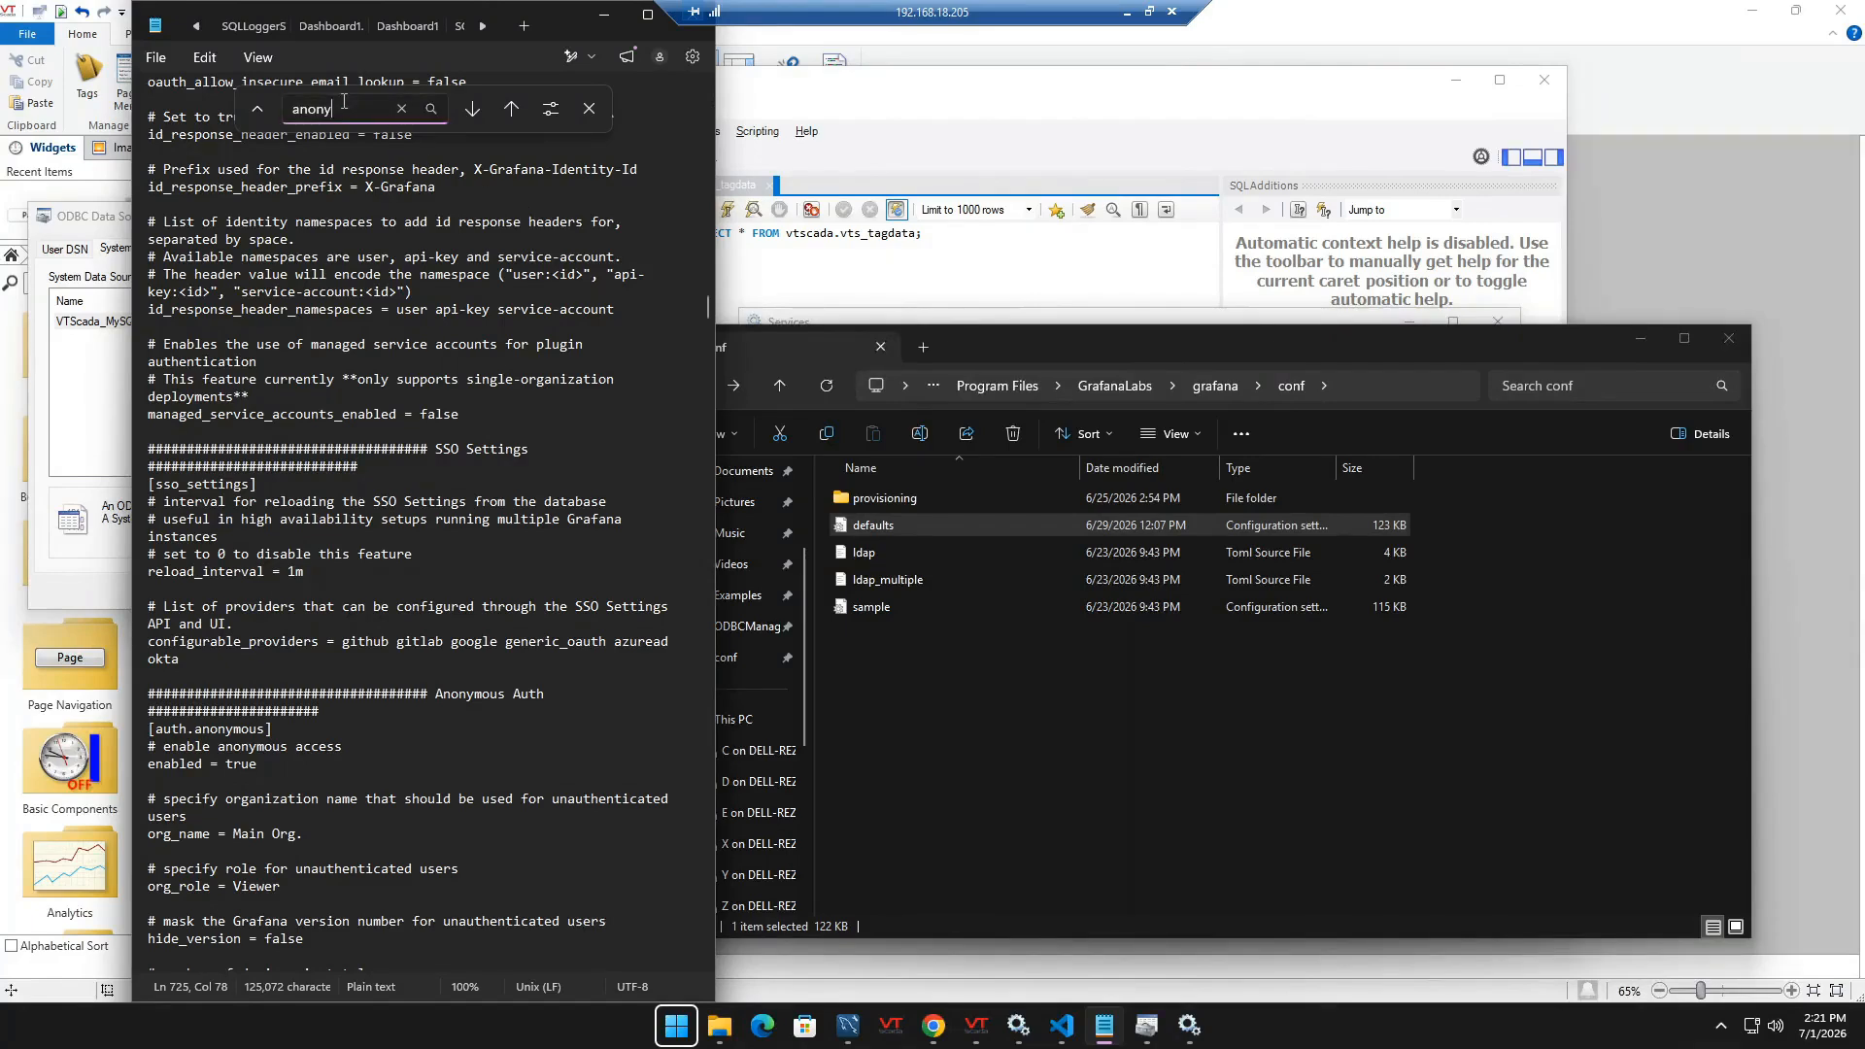
{"action": "double_click", "coordinate": [342, 101]}
{"action": "key", "text": "Return"}
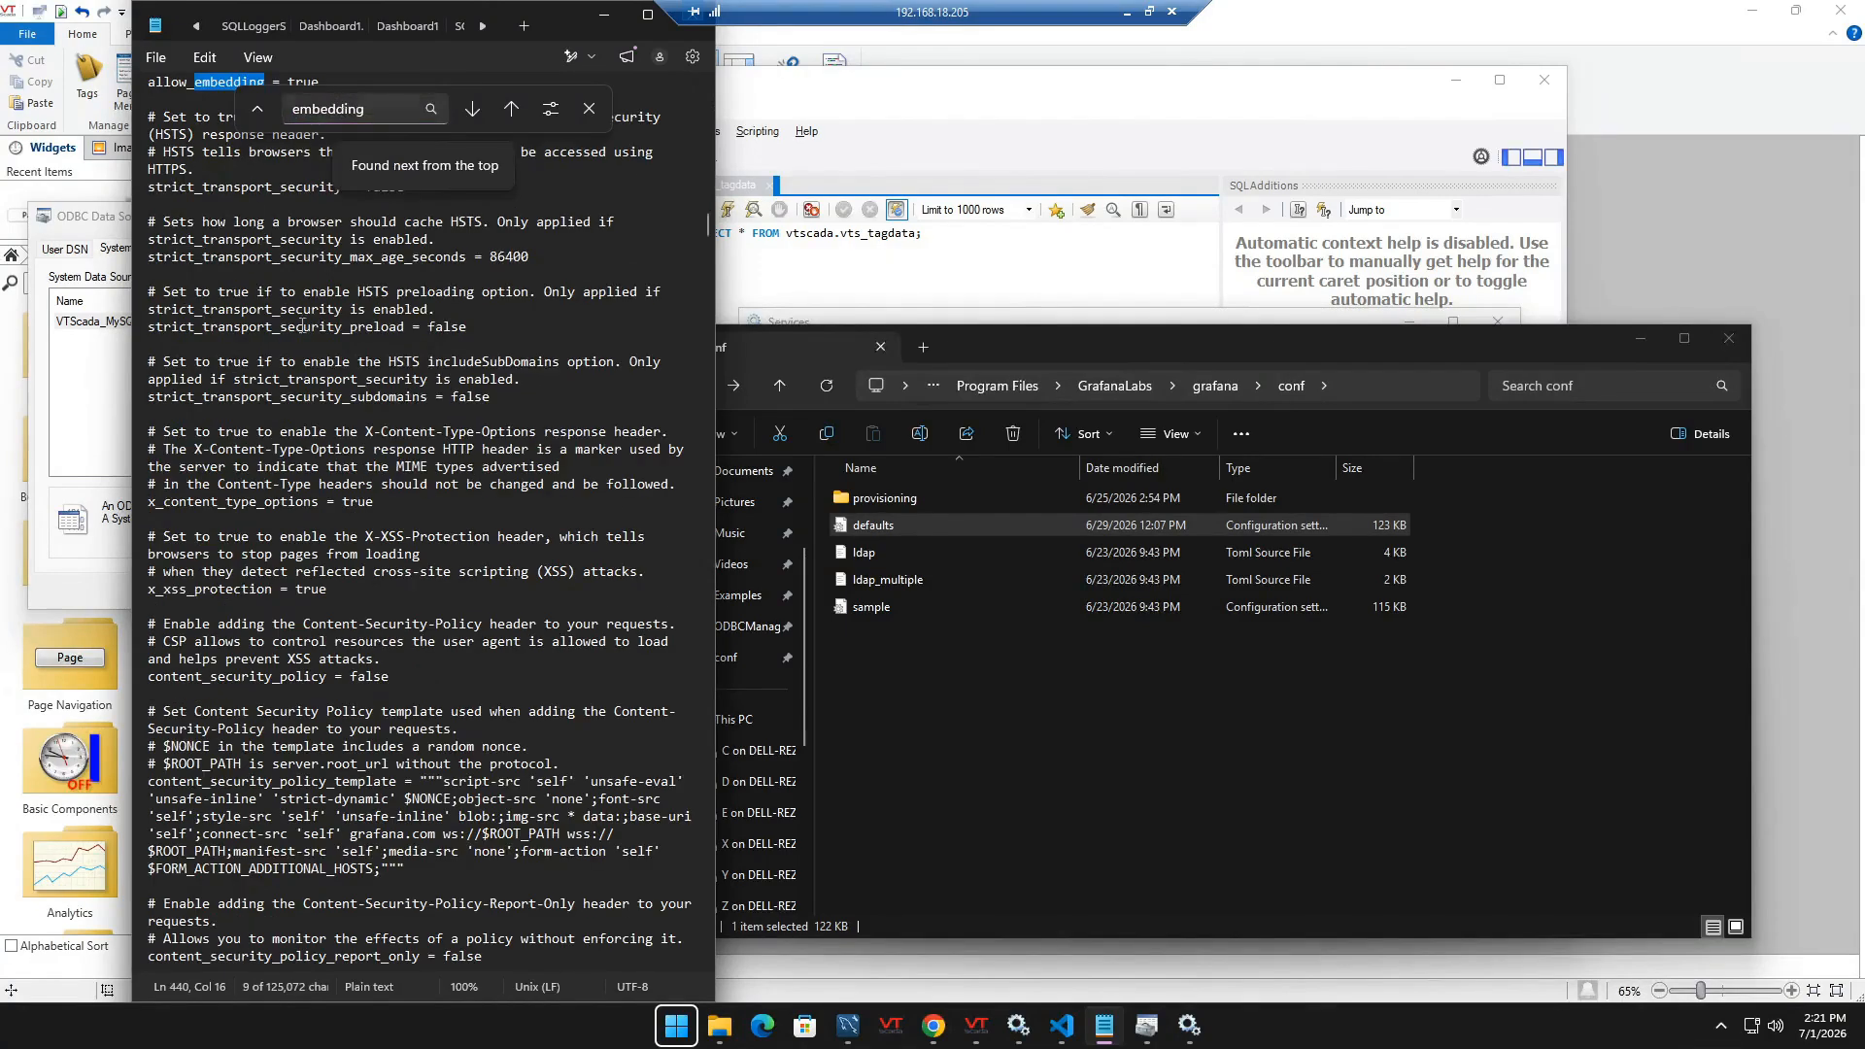
{"action": "scroll", "coordinate": [533, 476], "scroll_direction": "up", "scroll_amount": 2}
{"action": "double_click", "coordinate": [303, 186]}
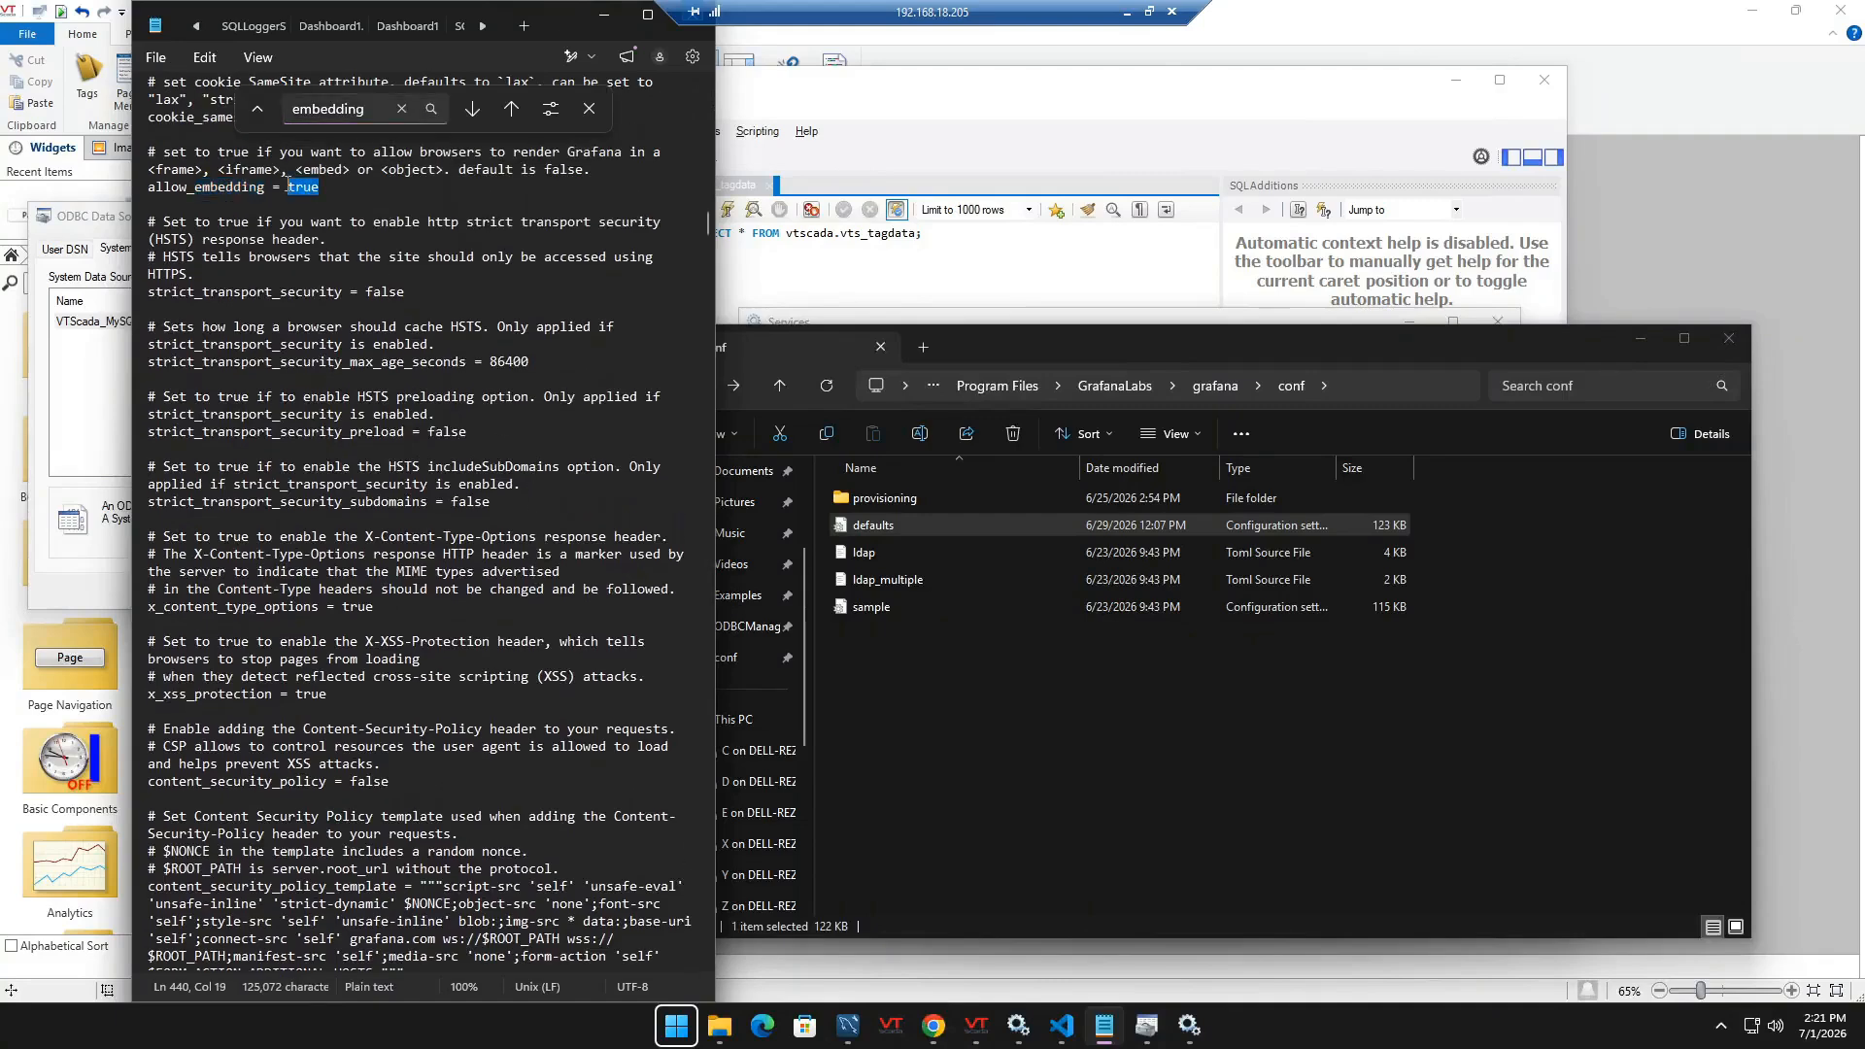
{"action": "scroll", "coordinate": [355, 145], "scroll_direction": "up", "scroll_amount": 2}
- Search the configuration file for "anony" and check the enabled value in the [auth.anonymous] section
{"action": "double_click", "coordinate": [342, 108]}
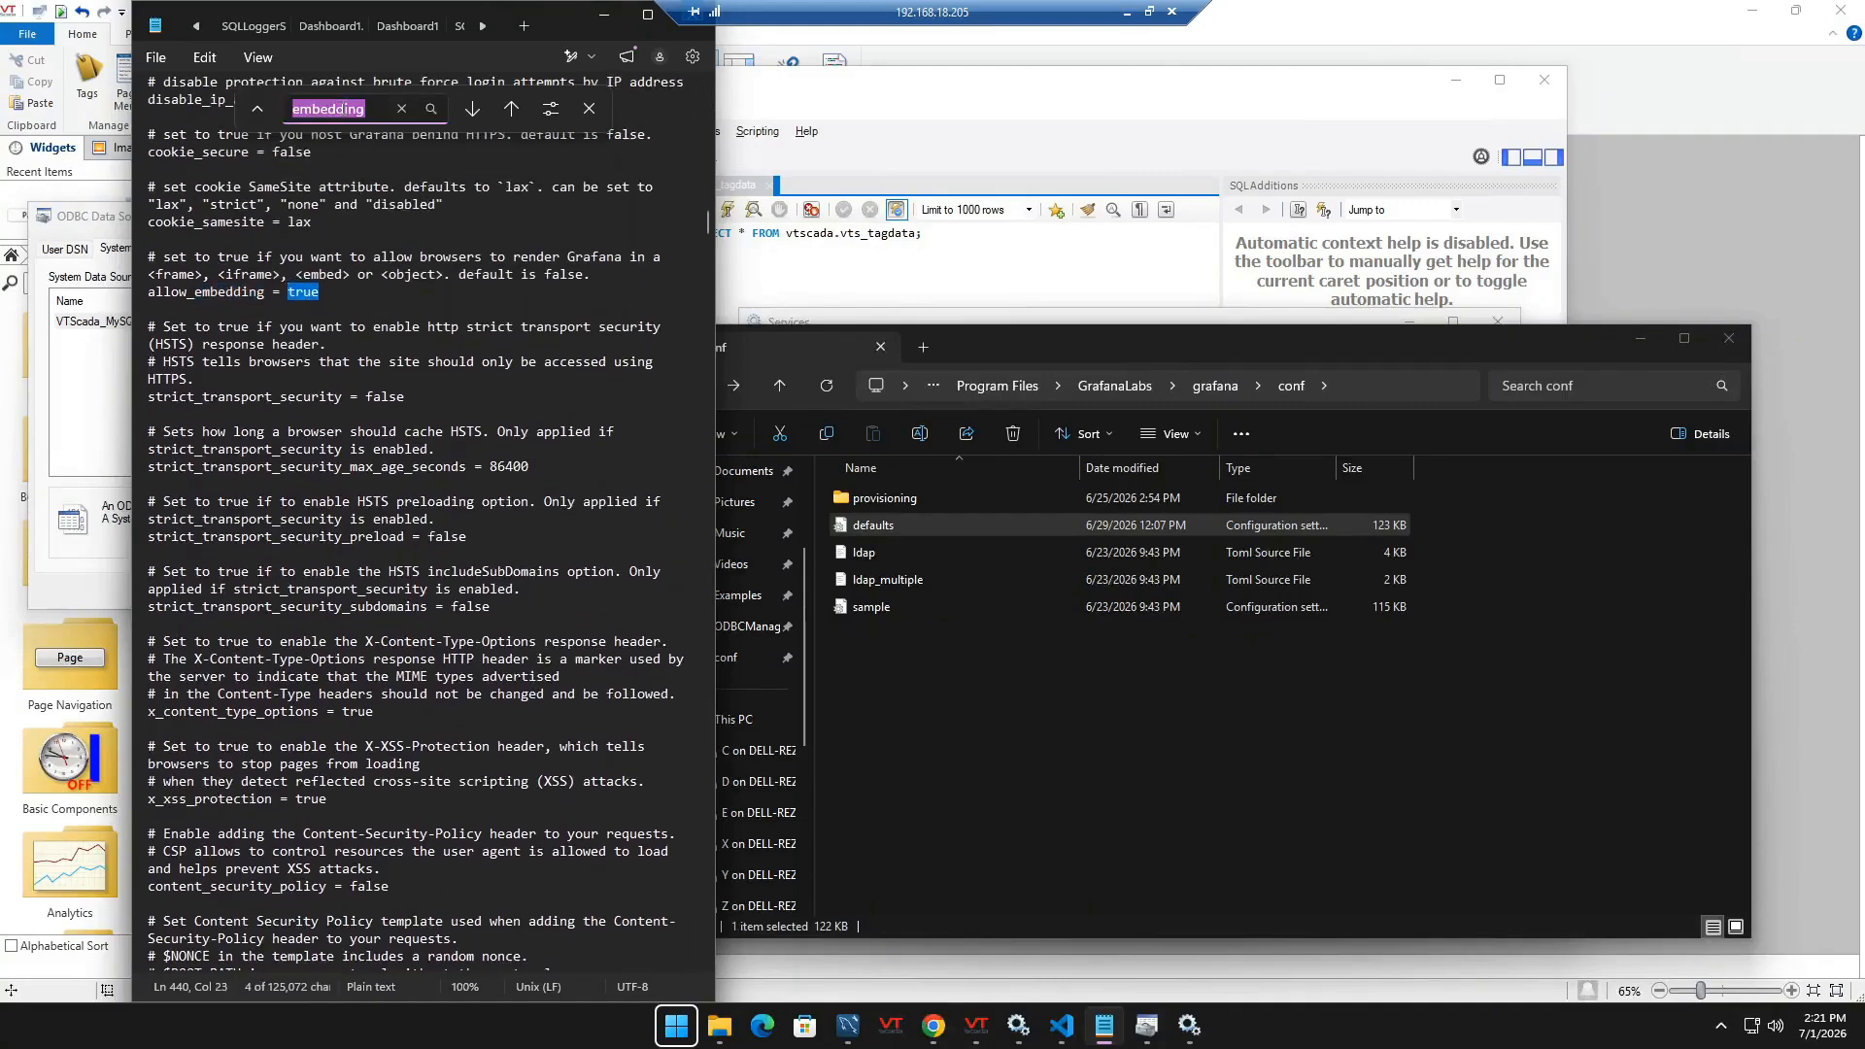
{"action": "type", "text": "anony"}
{"action": "key", "text": "Return"}
{"action": "scroll", "coordinate": [336, 733], "scroll_direction": "down", "scroll_amount": 5}
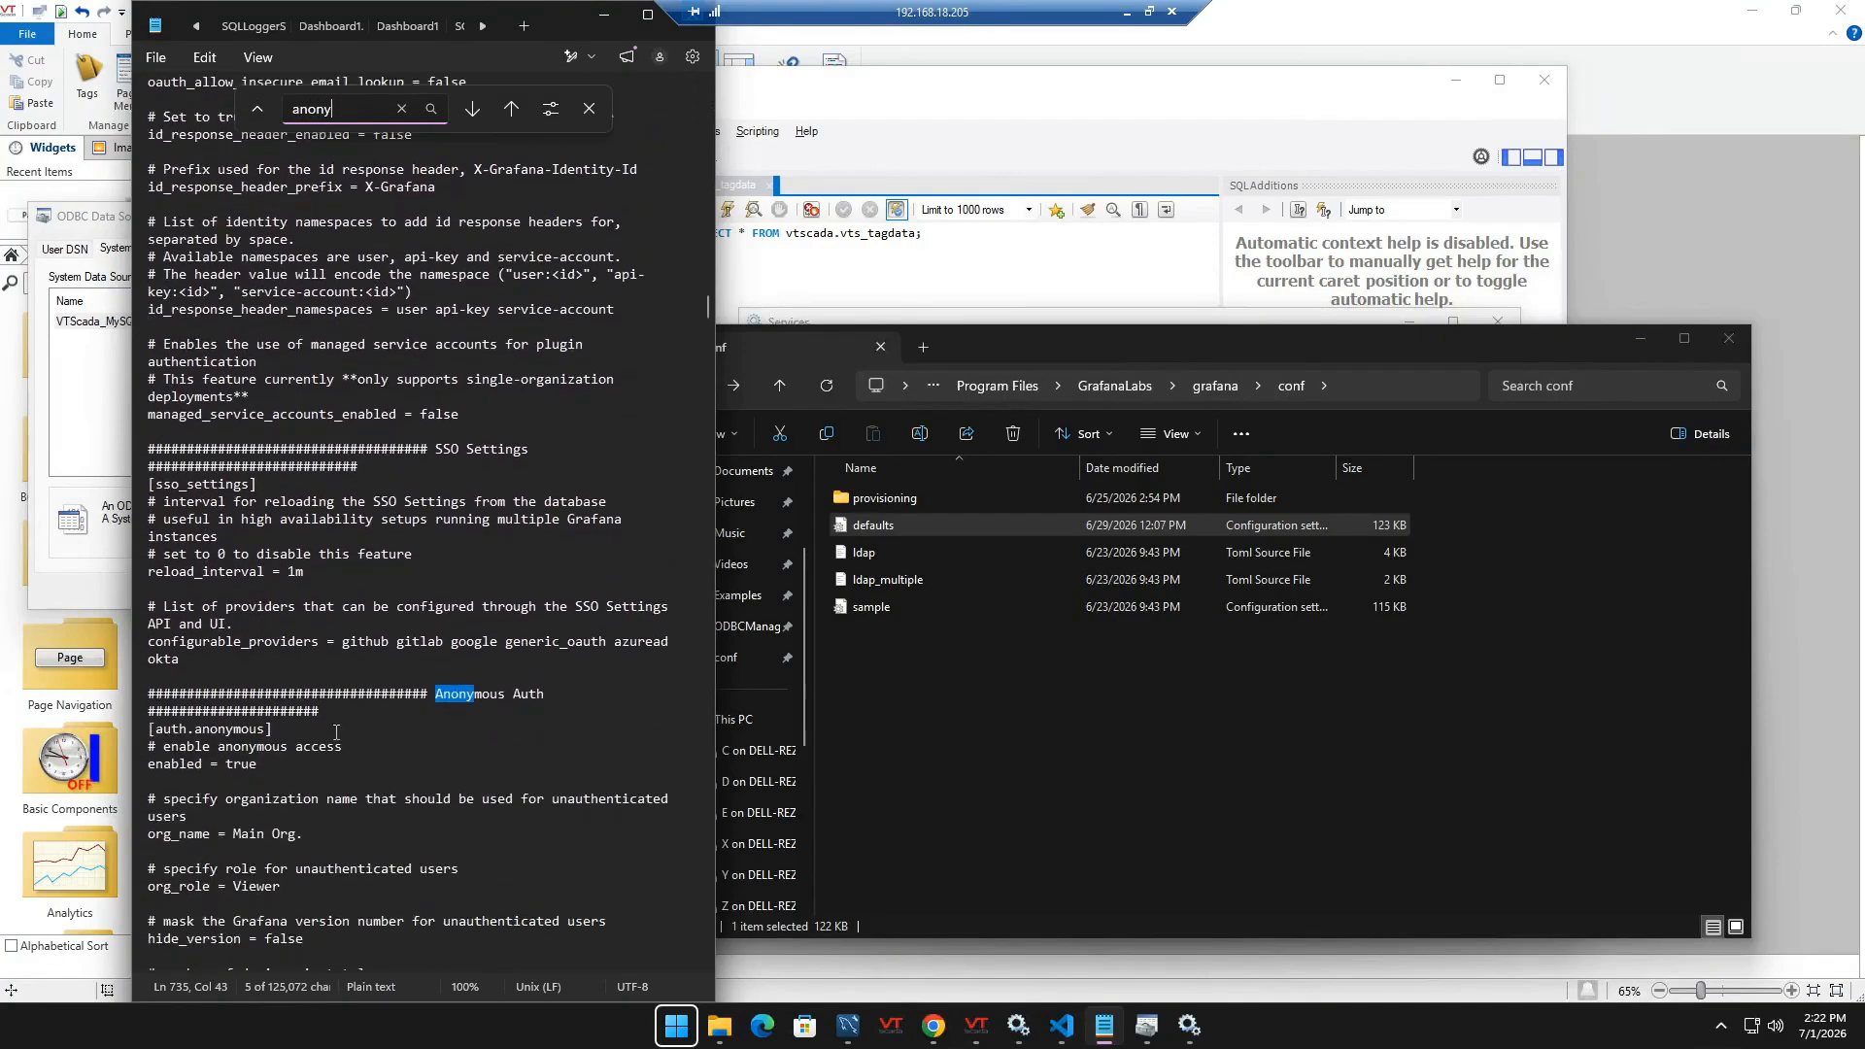
{"action": "double_click", "coordinate": [236, 766]}
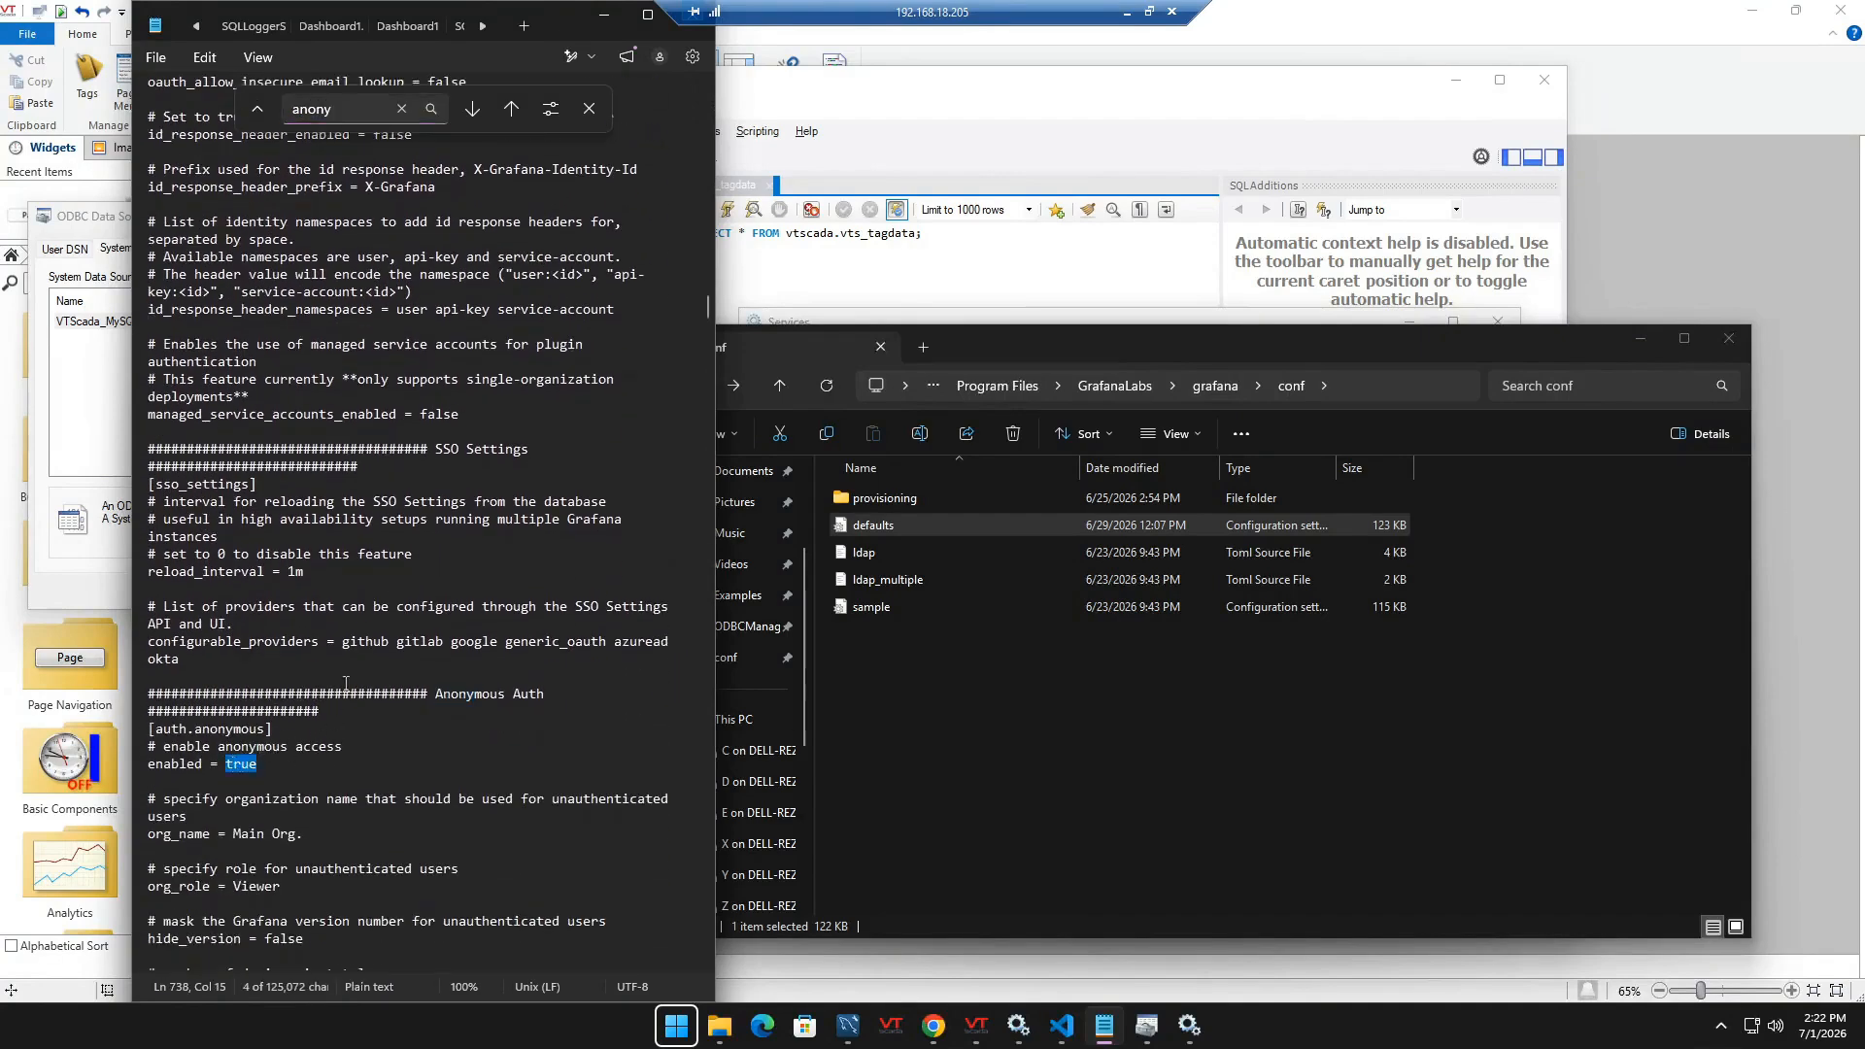
- Bring the Services window into view, check the Run entry that opens it, and view and dismiss the Grafana service's control options
{"action": "left_click_drag", "start_coordinate": [893, 320], "coordinate": [761, 204]}
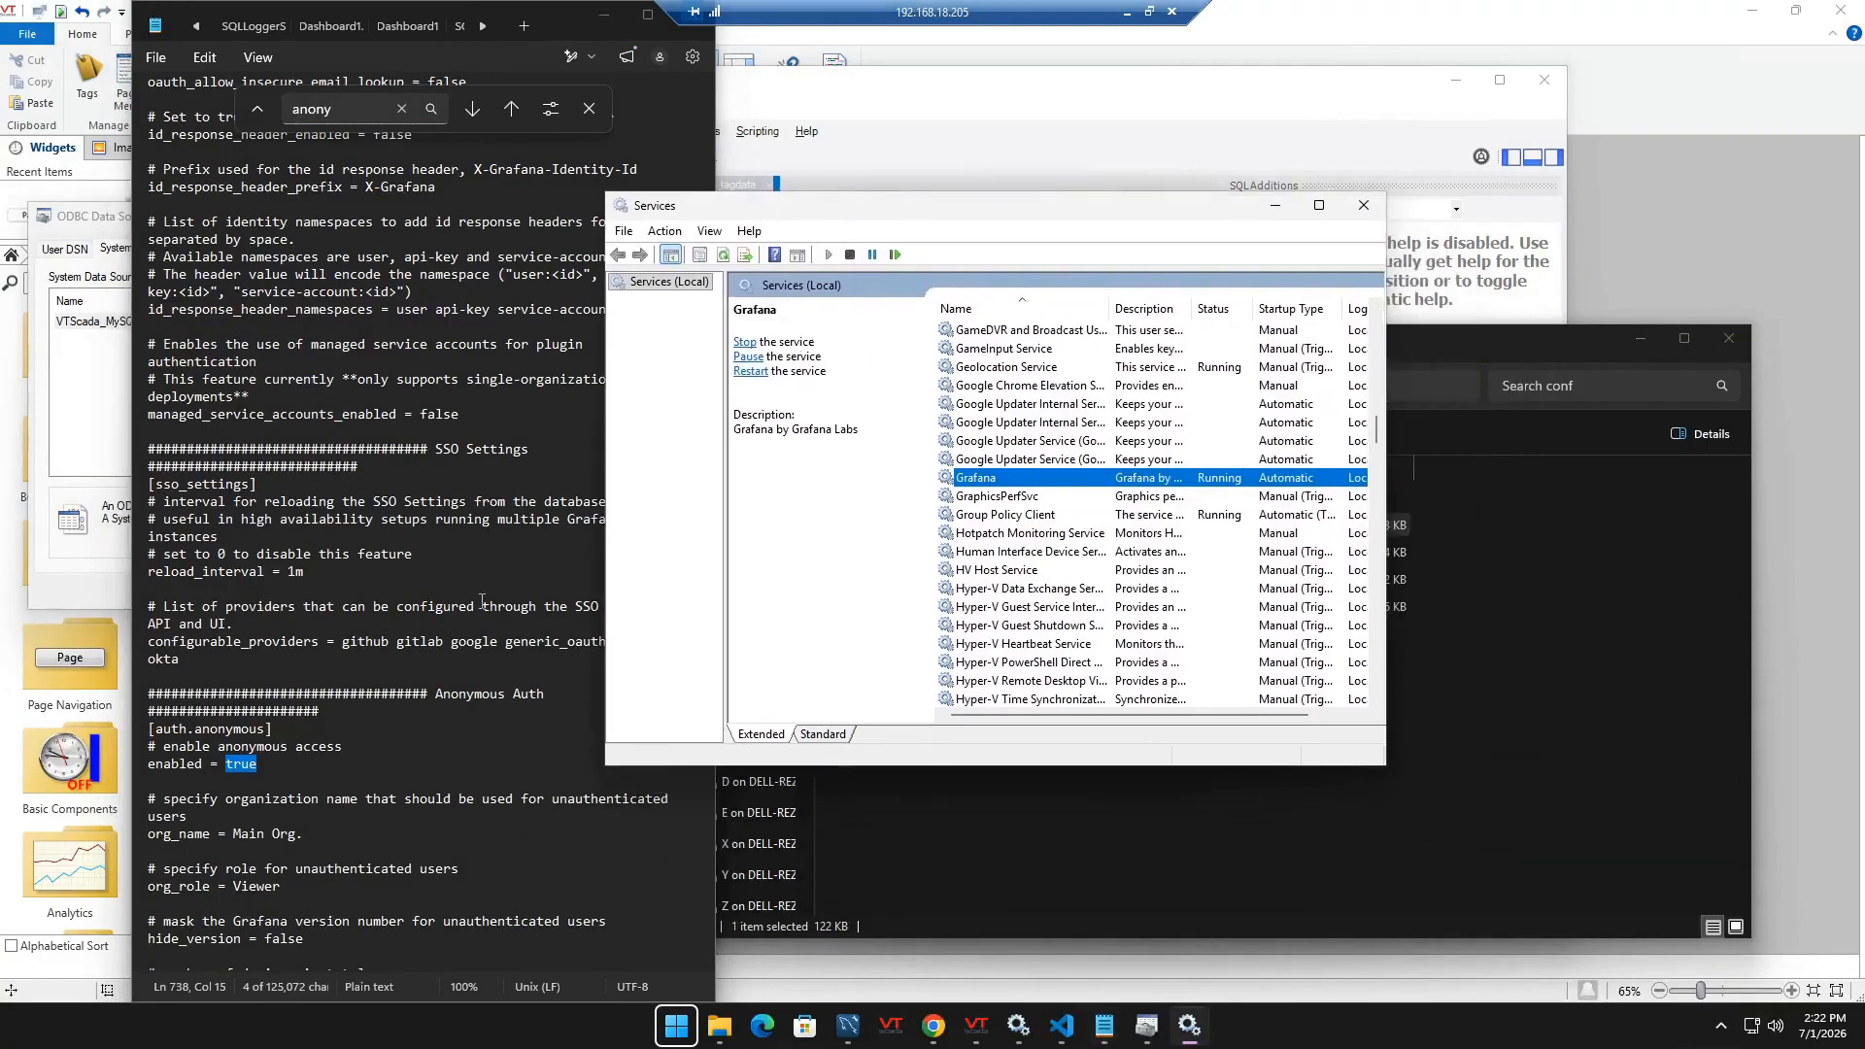
{"action": "key", "text": "super+r"}
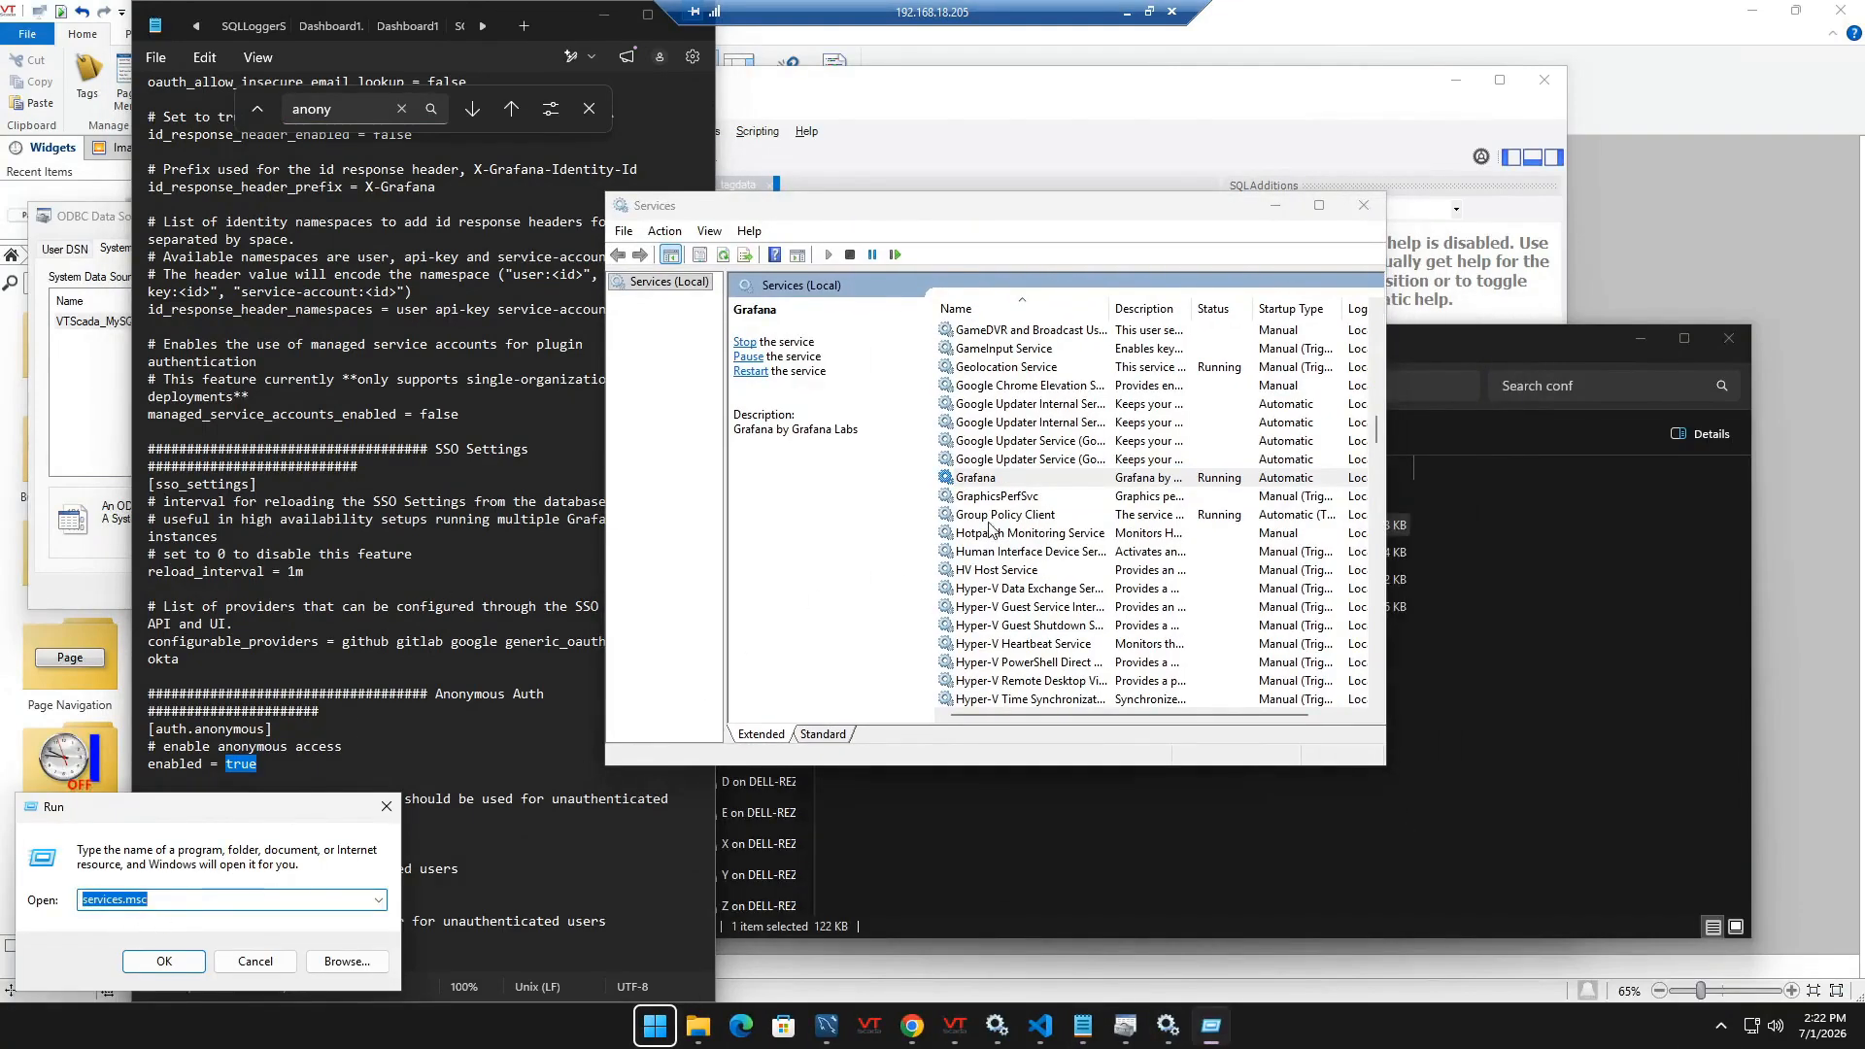
{"action": "right_click", "coordinate": [981, 484]}
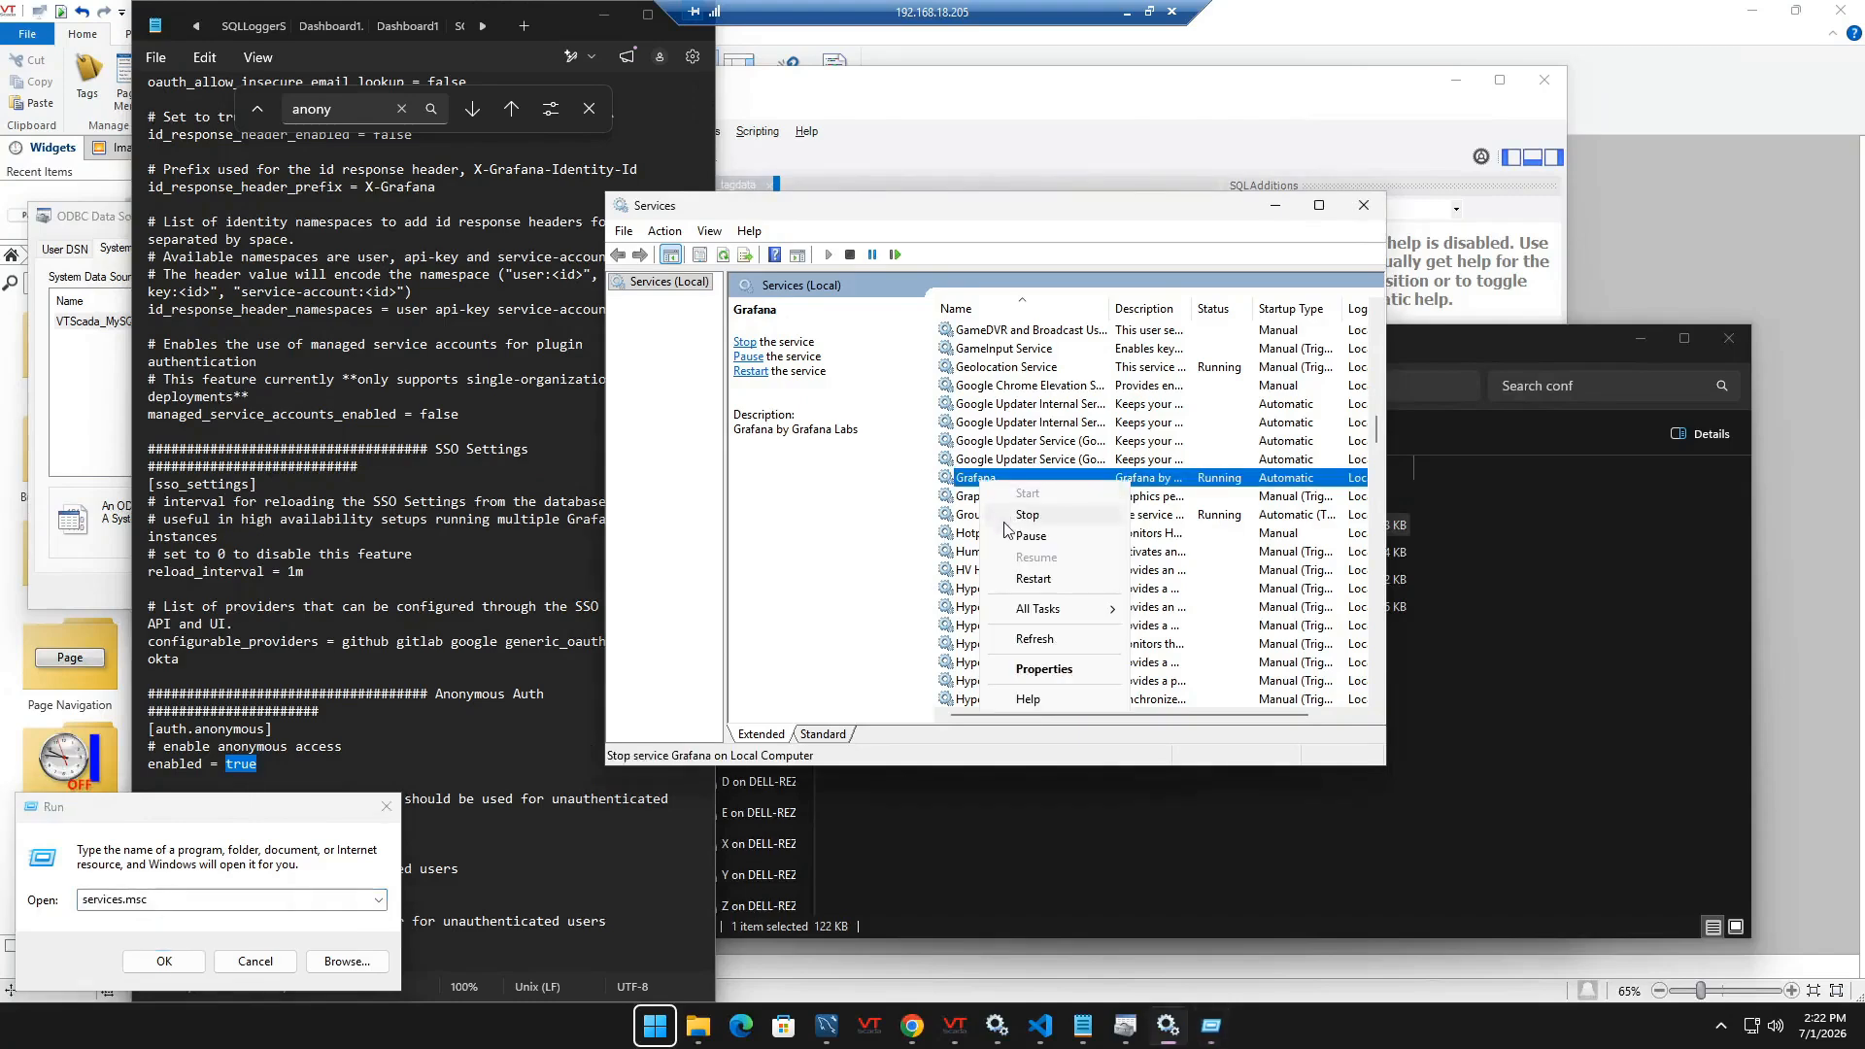
{"action": "left_click", "coordinate": [883, 554]}
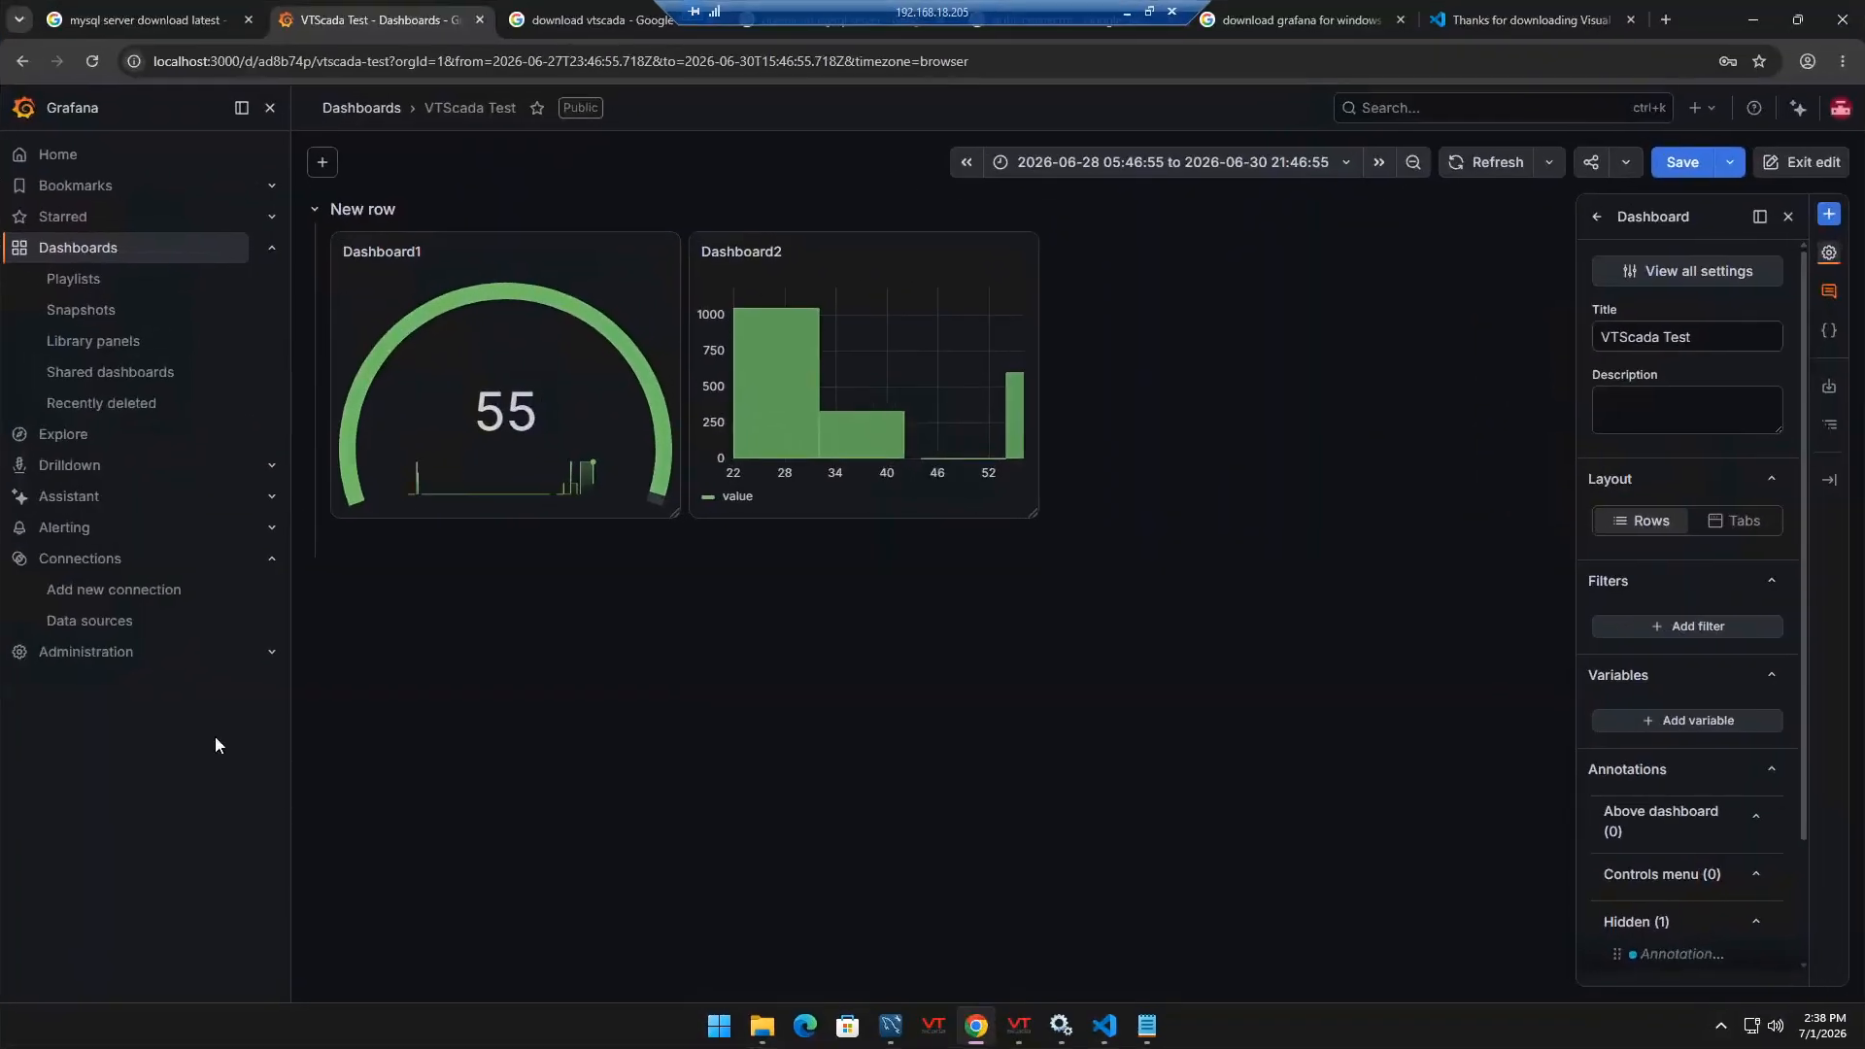
- Open the embed sharing options for the Dashboard1 panel of the VTScada Test dashboard in Grafana
{"action": "left_click", "coordinate": [661, 254]}
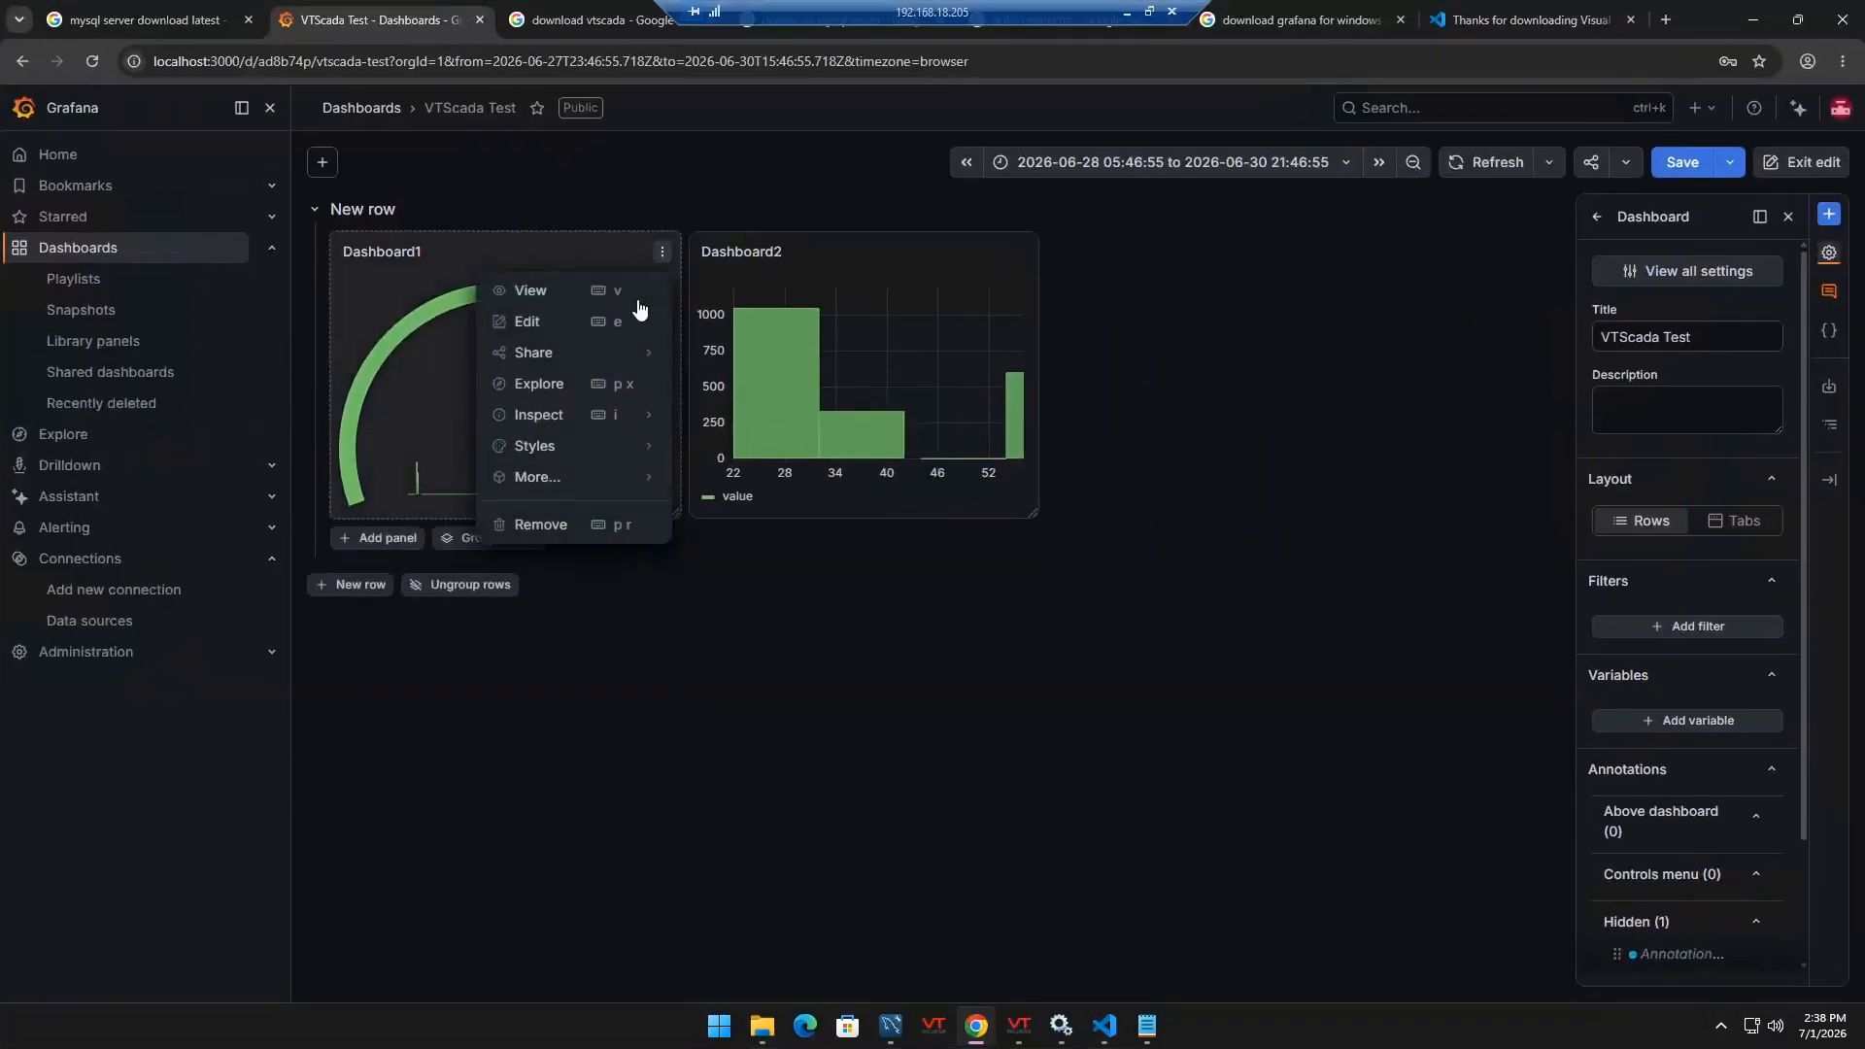
{"action": "mouse_move", "coordinate": [603, 362]}
{"action": "left_click", "coordinate": [714, 386]}
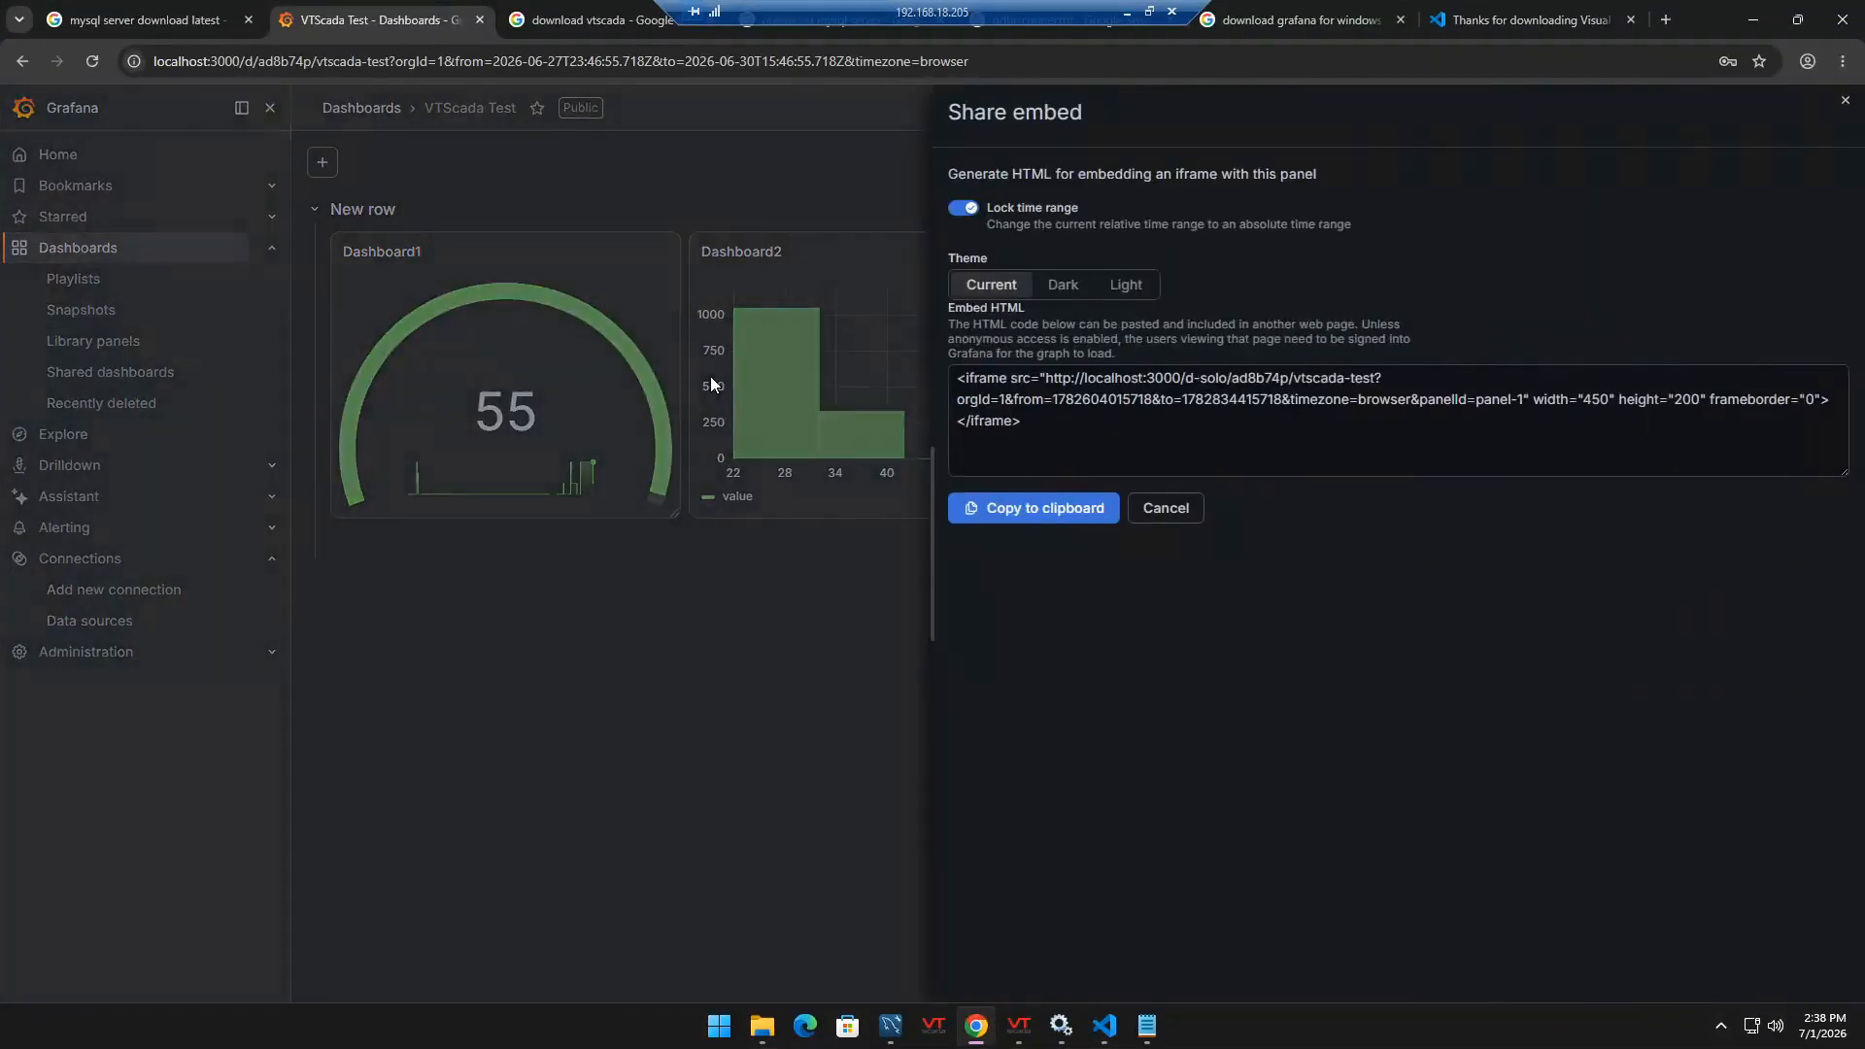
- Copy the Dashboard1 panel's embed HTML to the clipboard, switch to VS Code and check the iframe line in Dashboard1.html
{"action": "triple_click", "coordinate": [972, 410]}
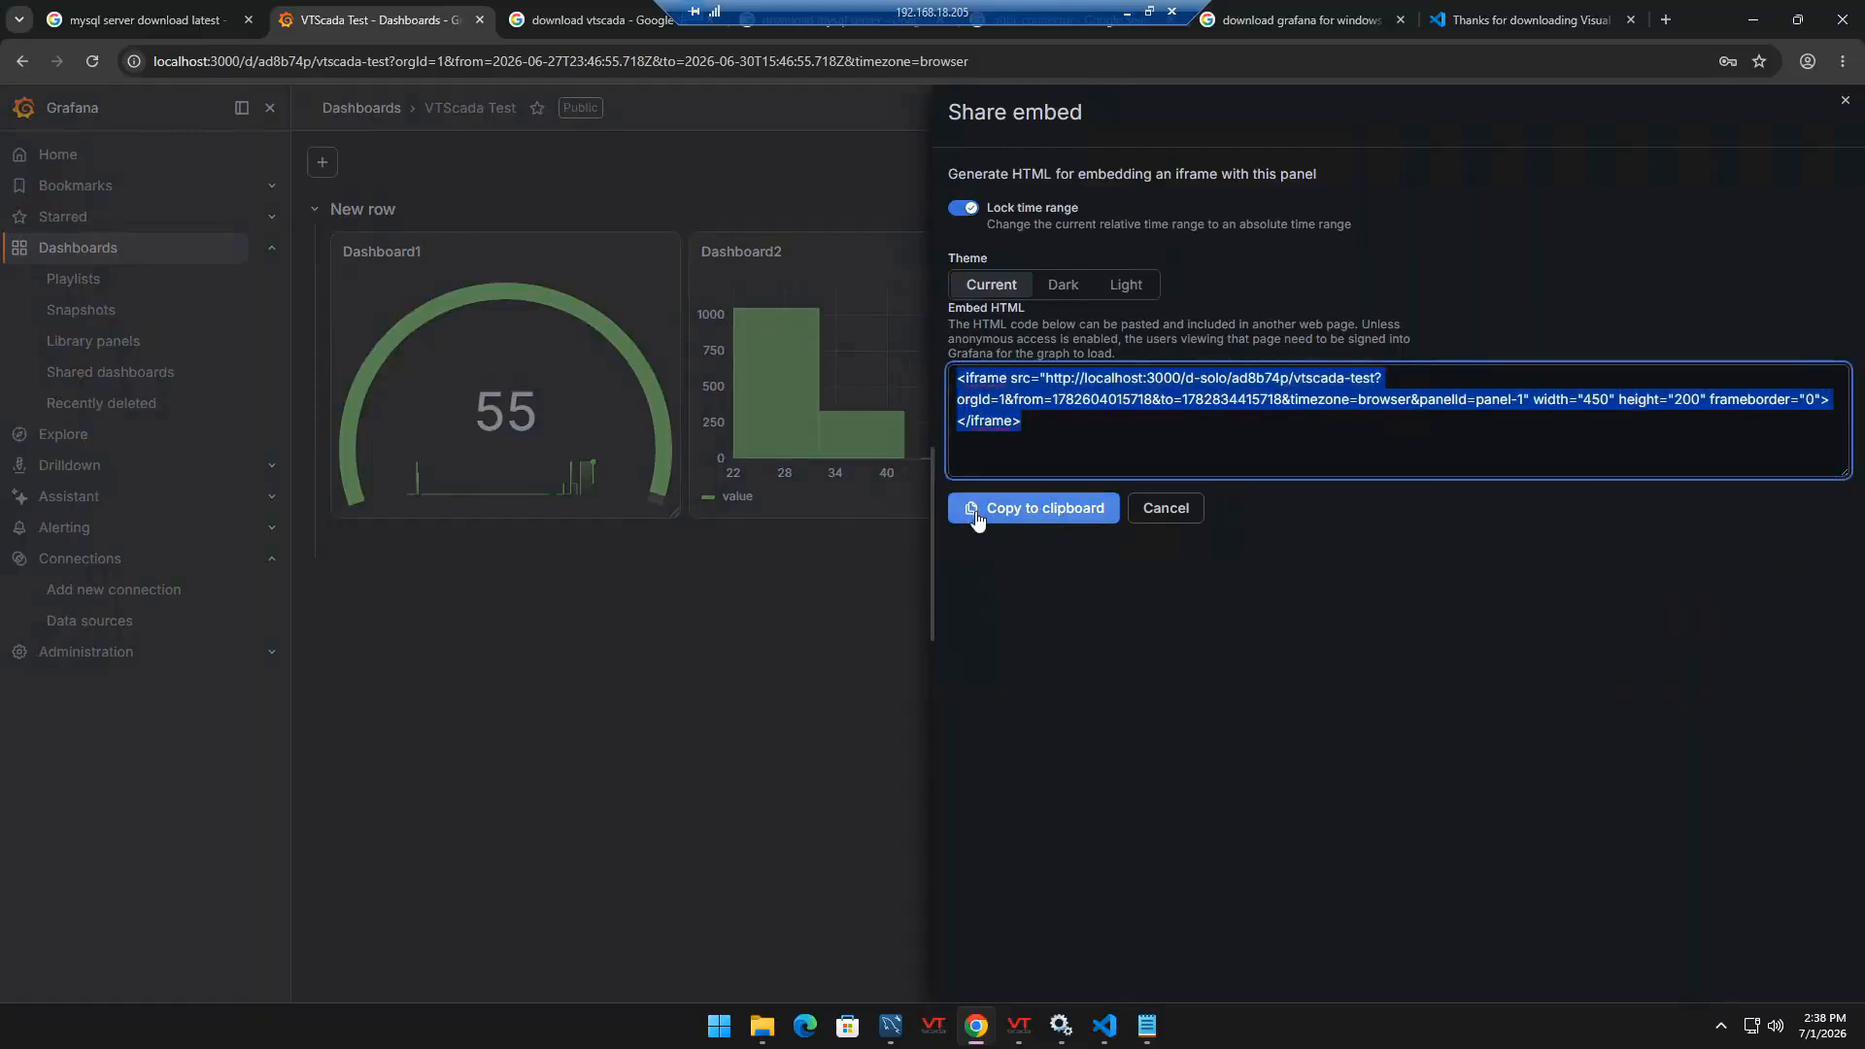
{"action": "left_click", "coordinate": [1033, 508]}
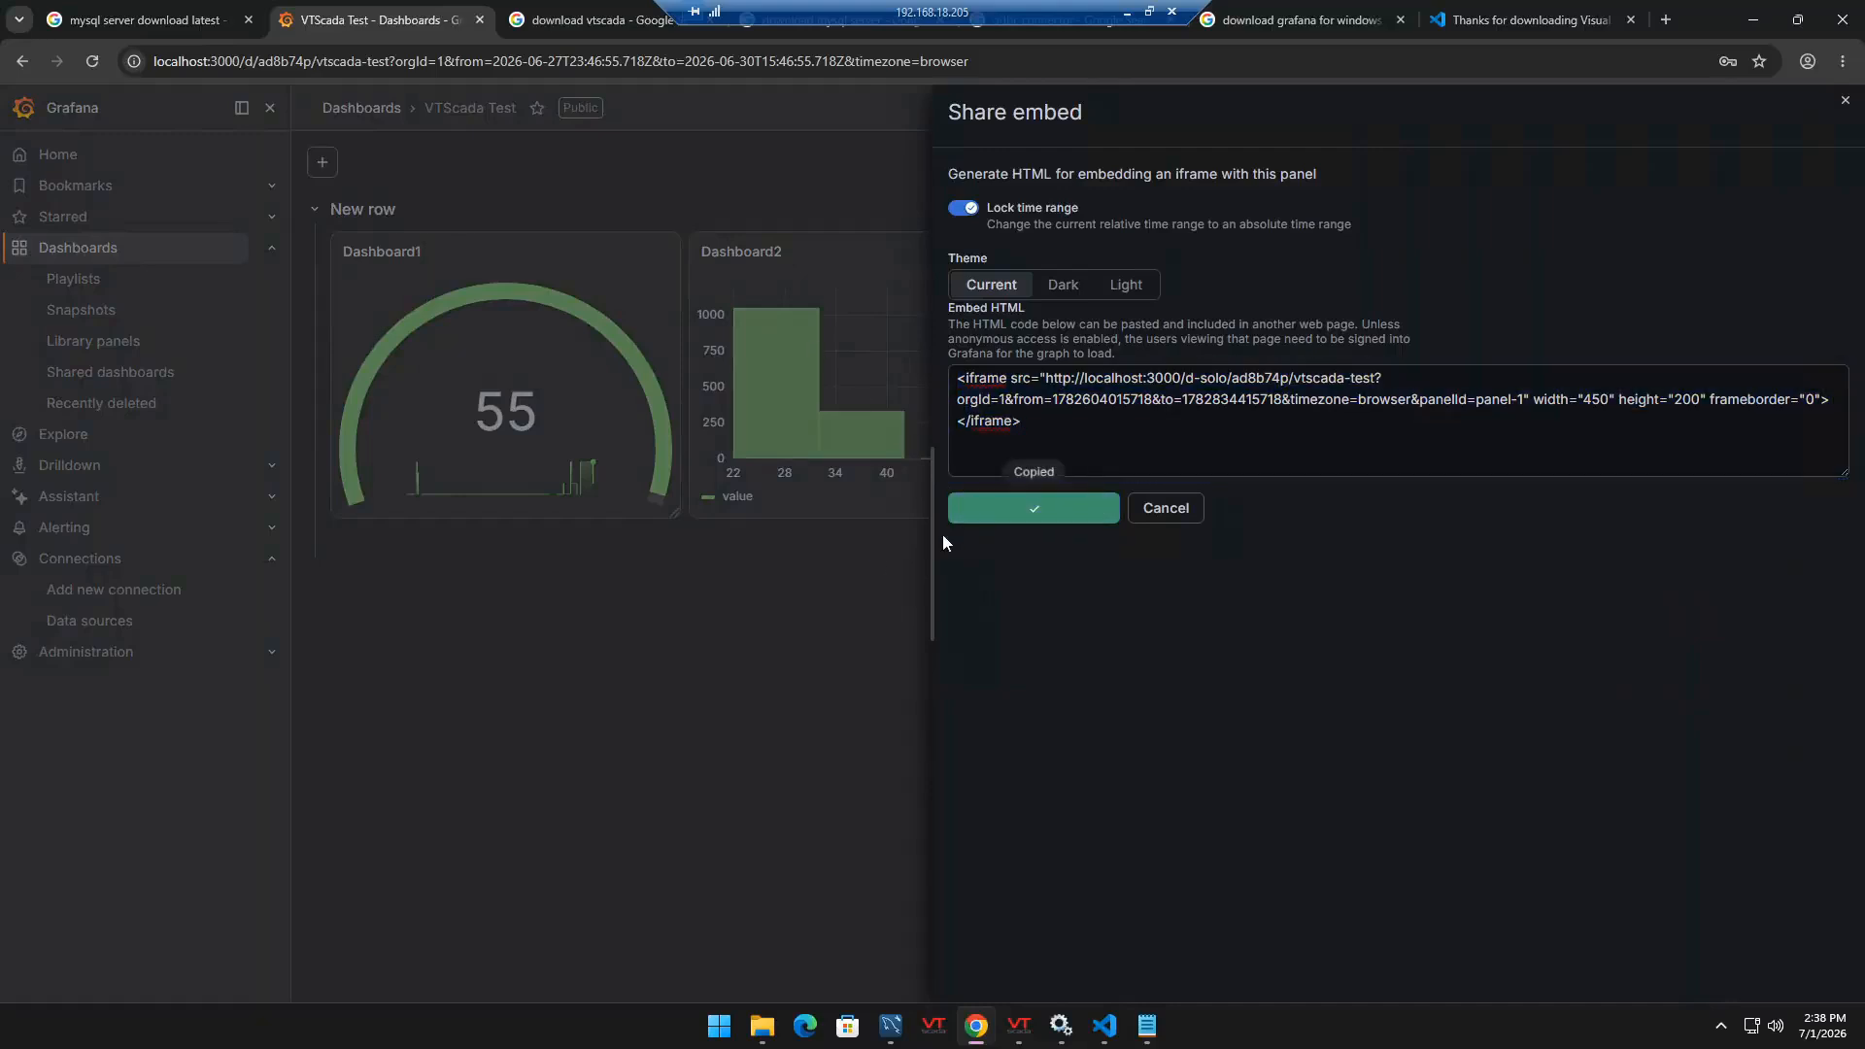
{"action": "left_click", "coordinate": [1105, 1026]}
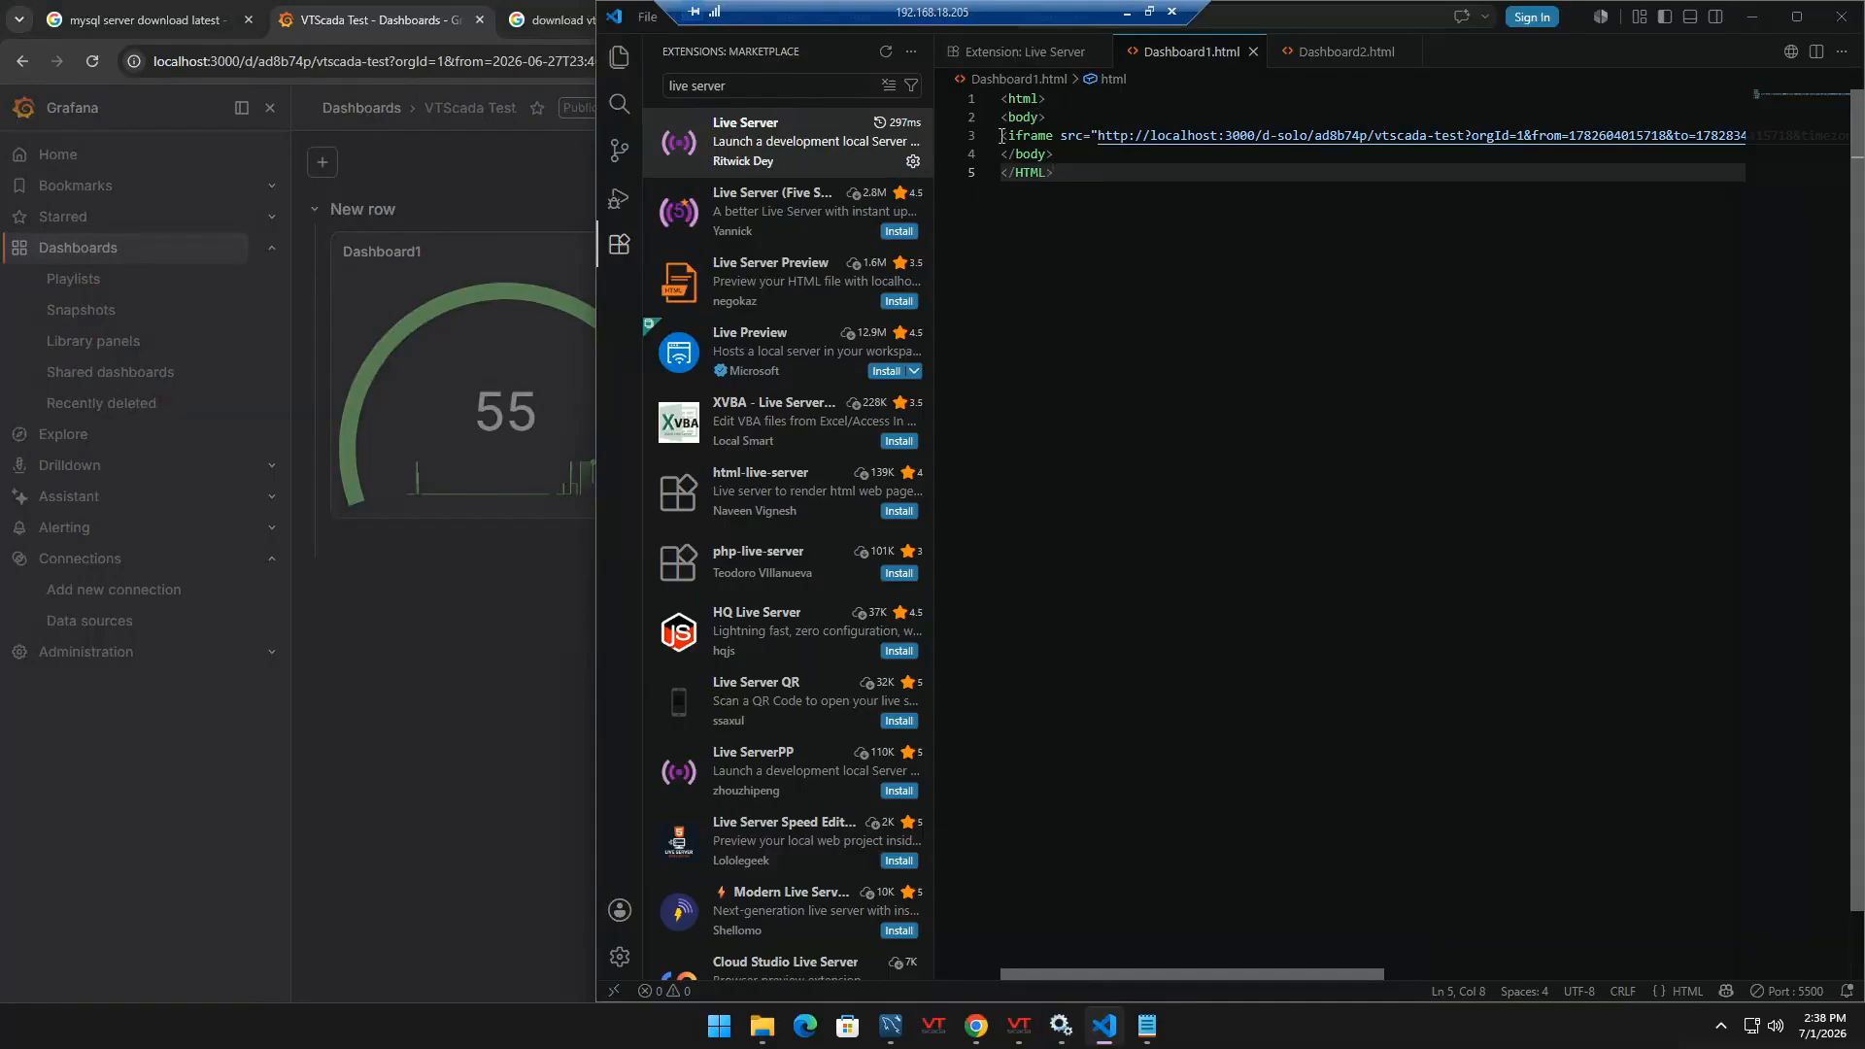
{"action": "left_click", "coordinate": [957, 138]}
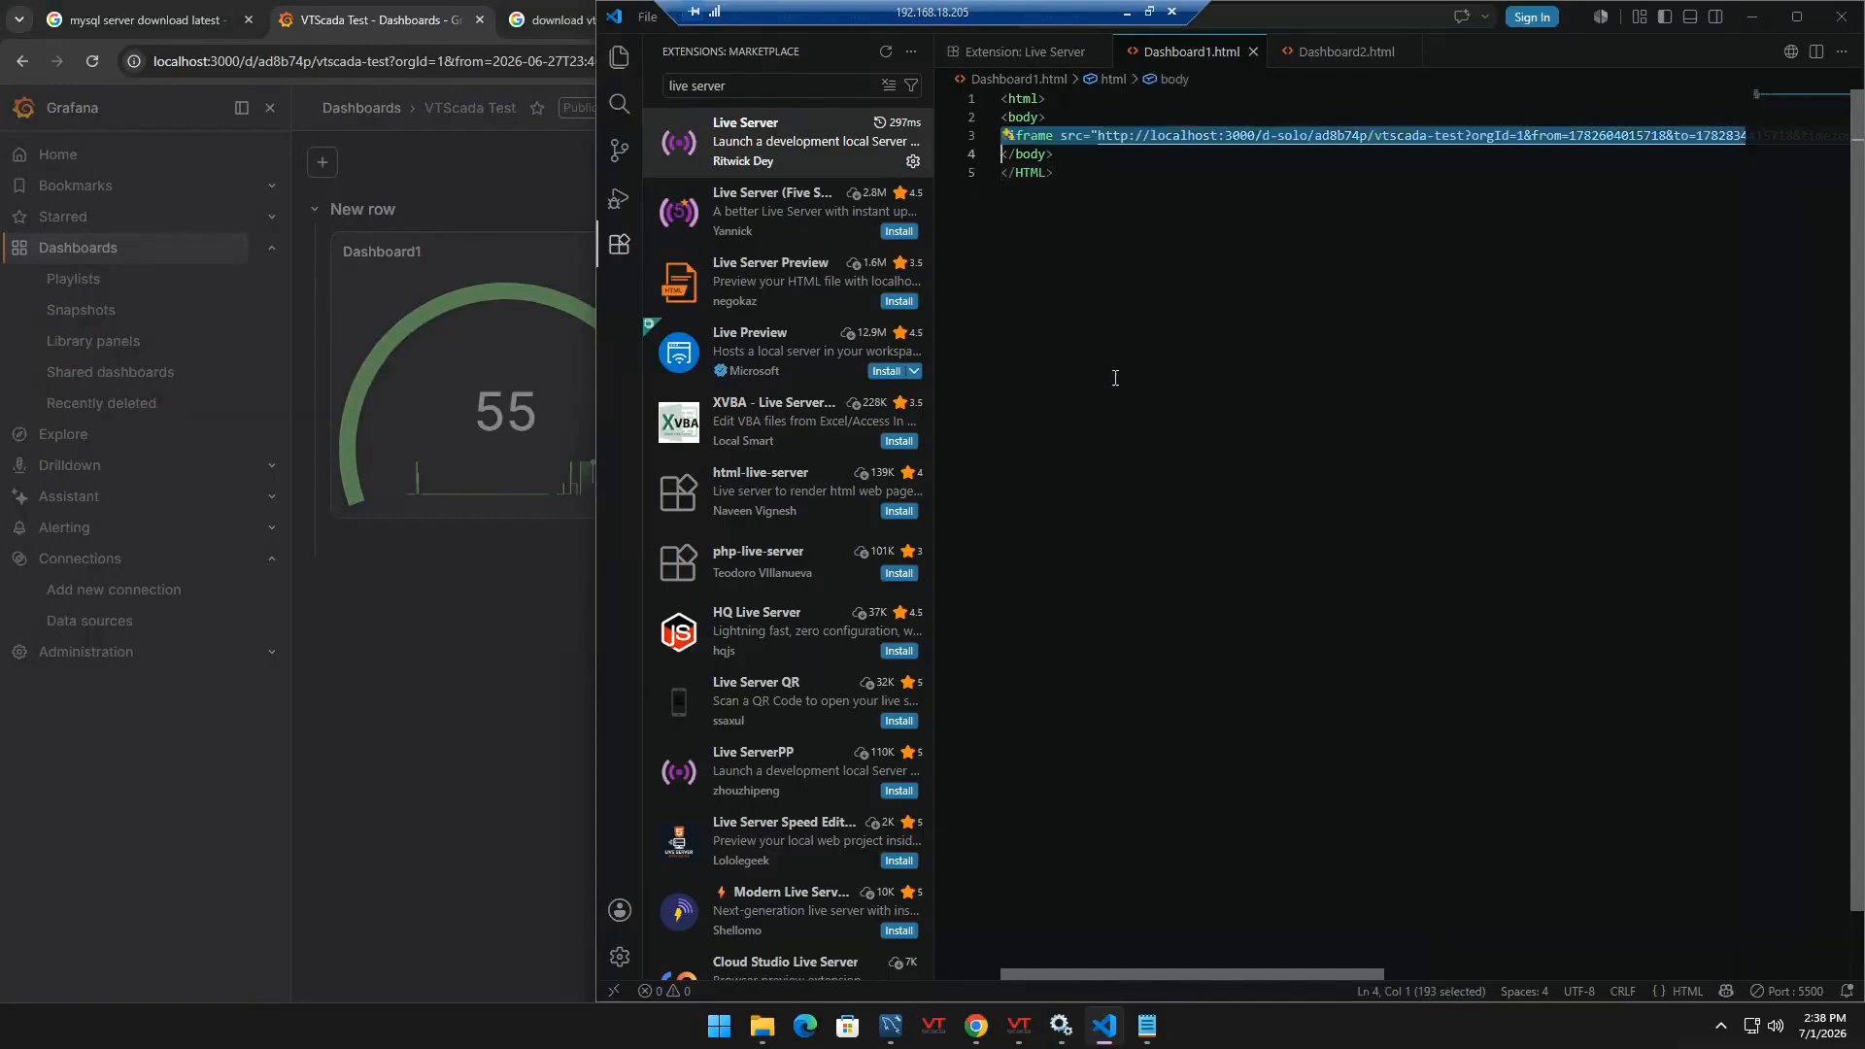
{"action": "left_click", "coordinate": [1110, 407]}
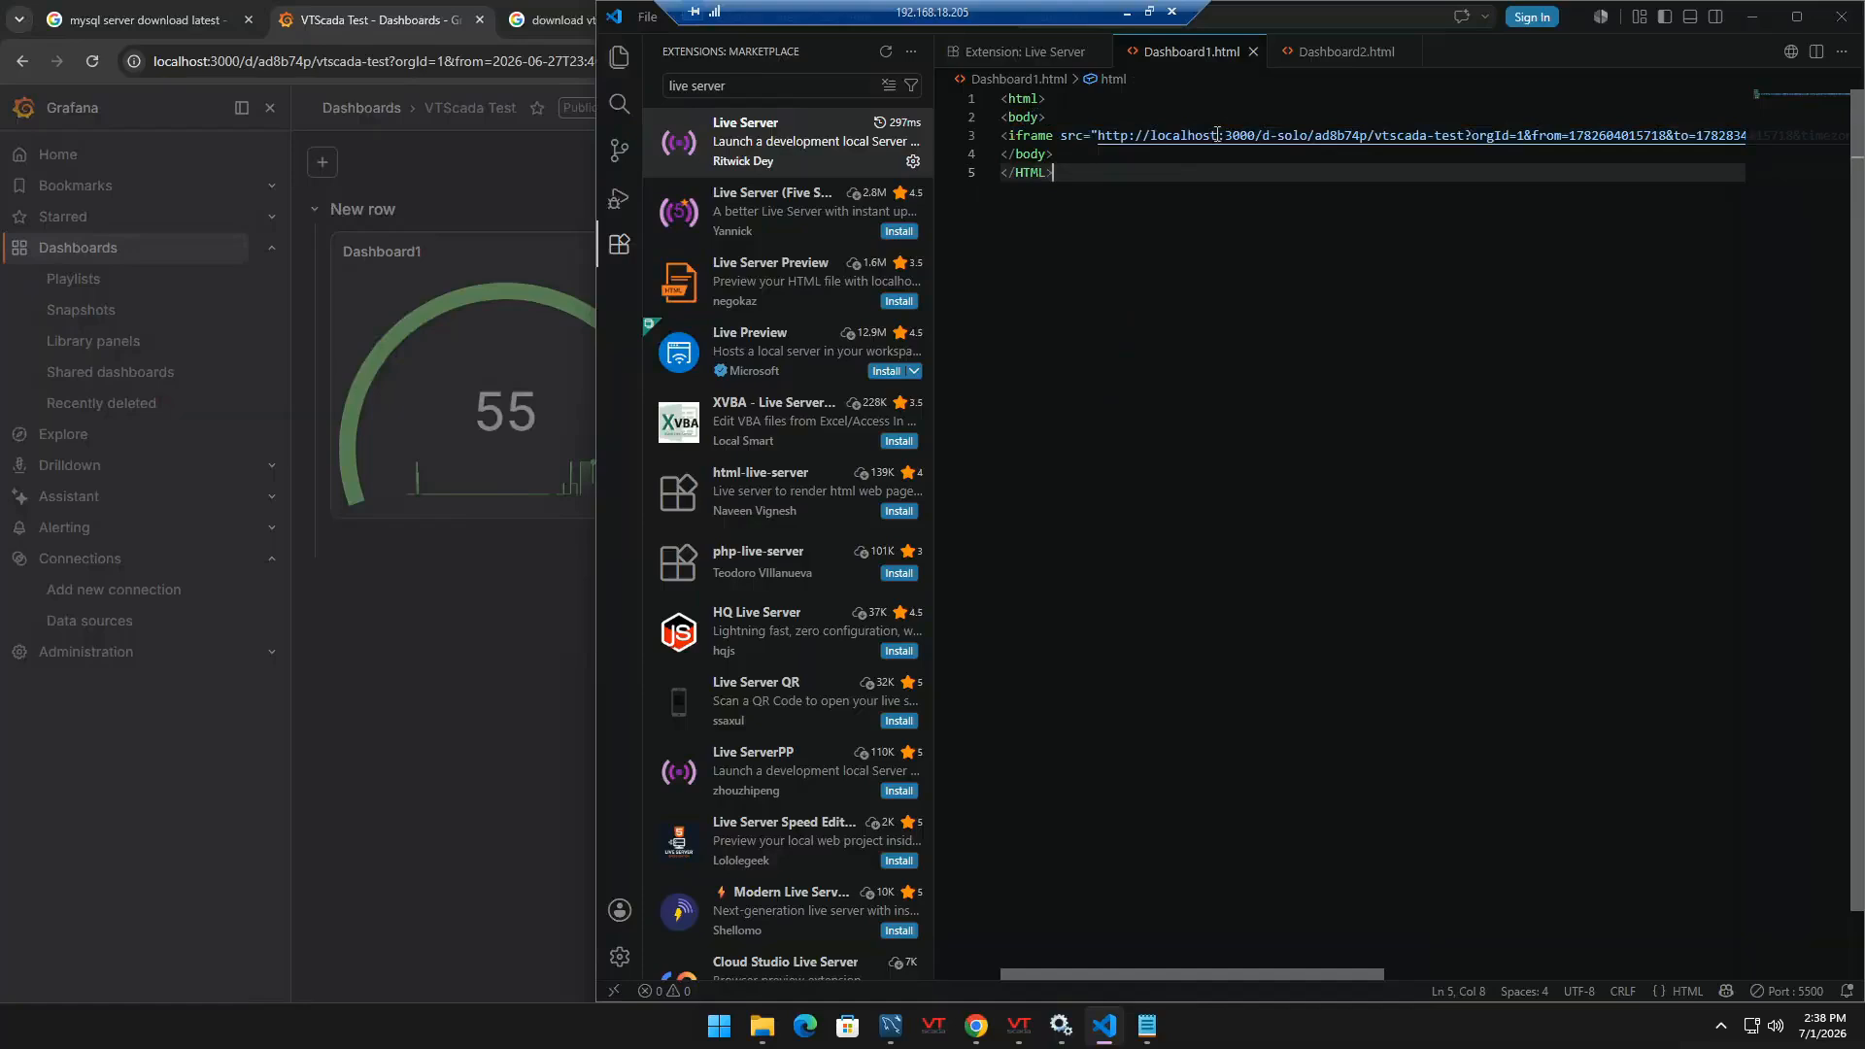
- Open Dashboard1.html with Live Server and select the page address 127.0.0.1:5500/Dashboard1.html in the browser
{"action": "right_click", "coordinate": [1160, 376]}
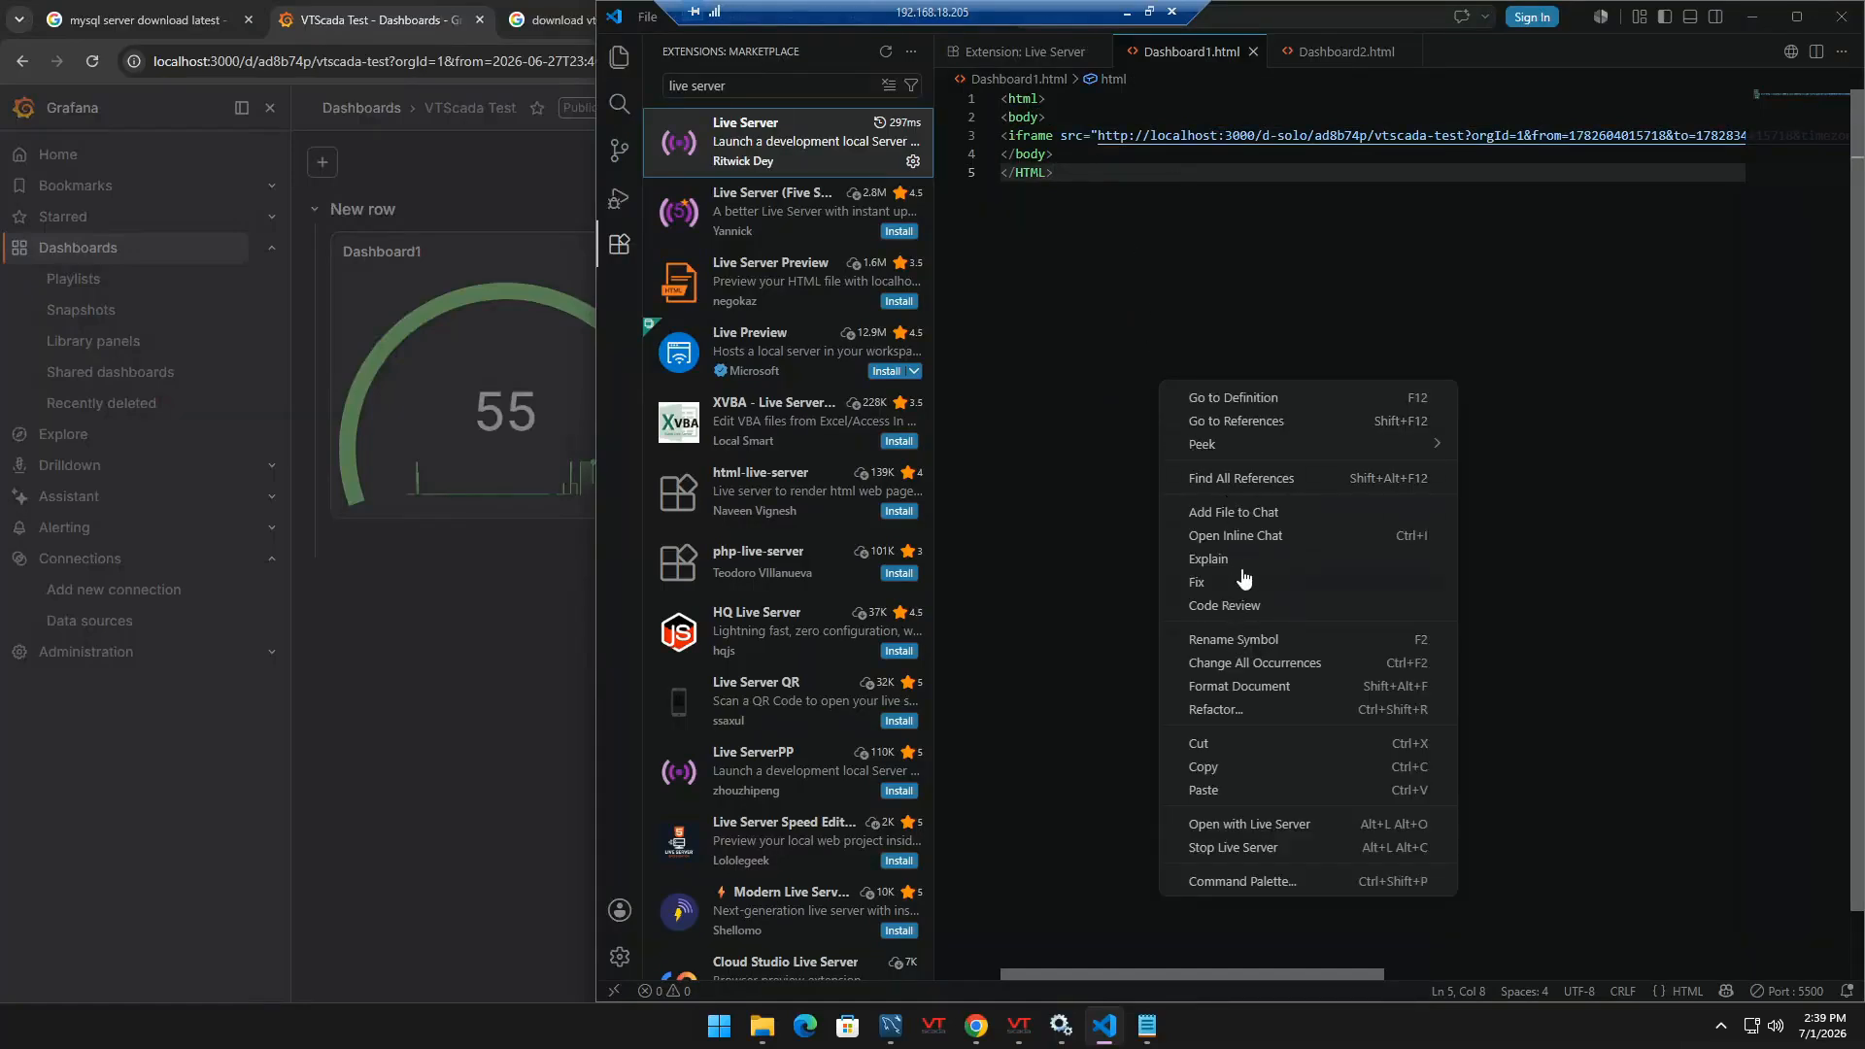
{"action": "left_click", "coordinate": [1239, 825]}
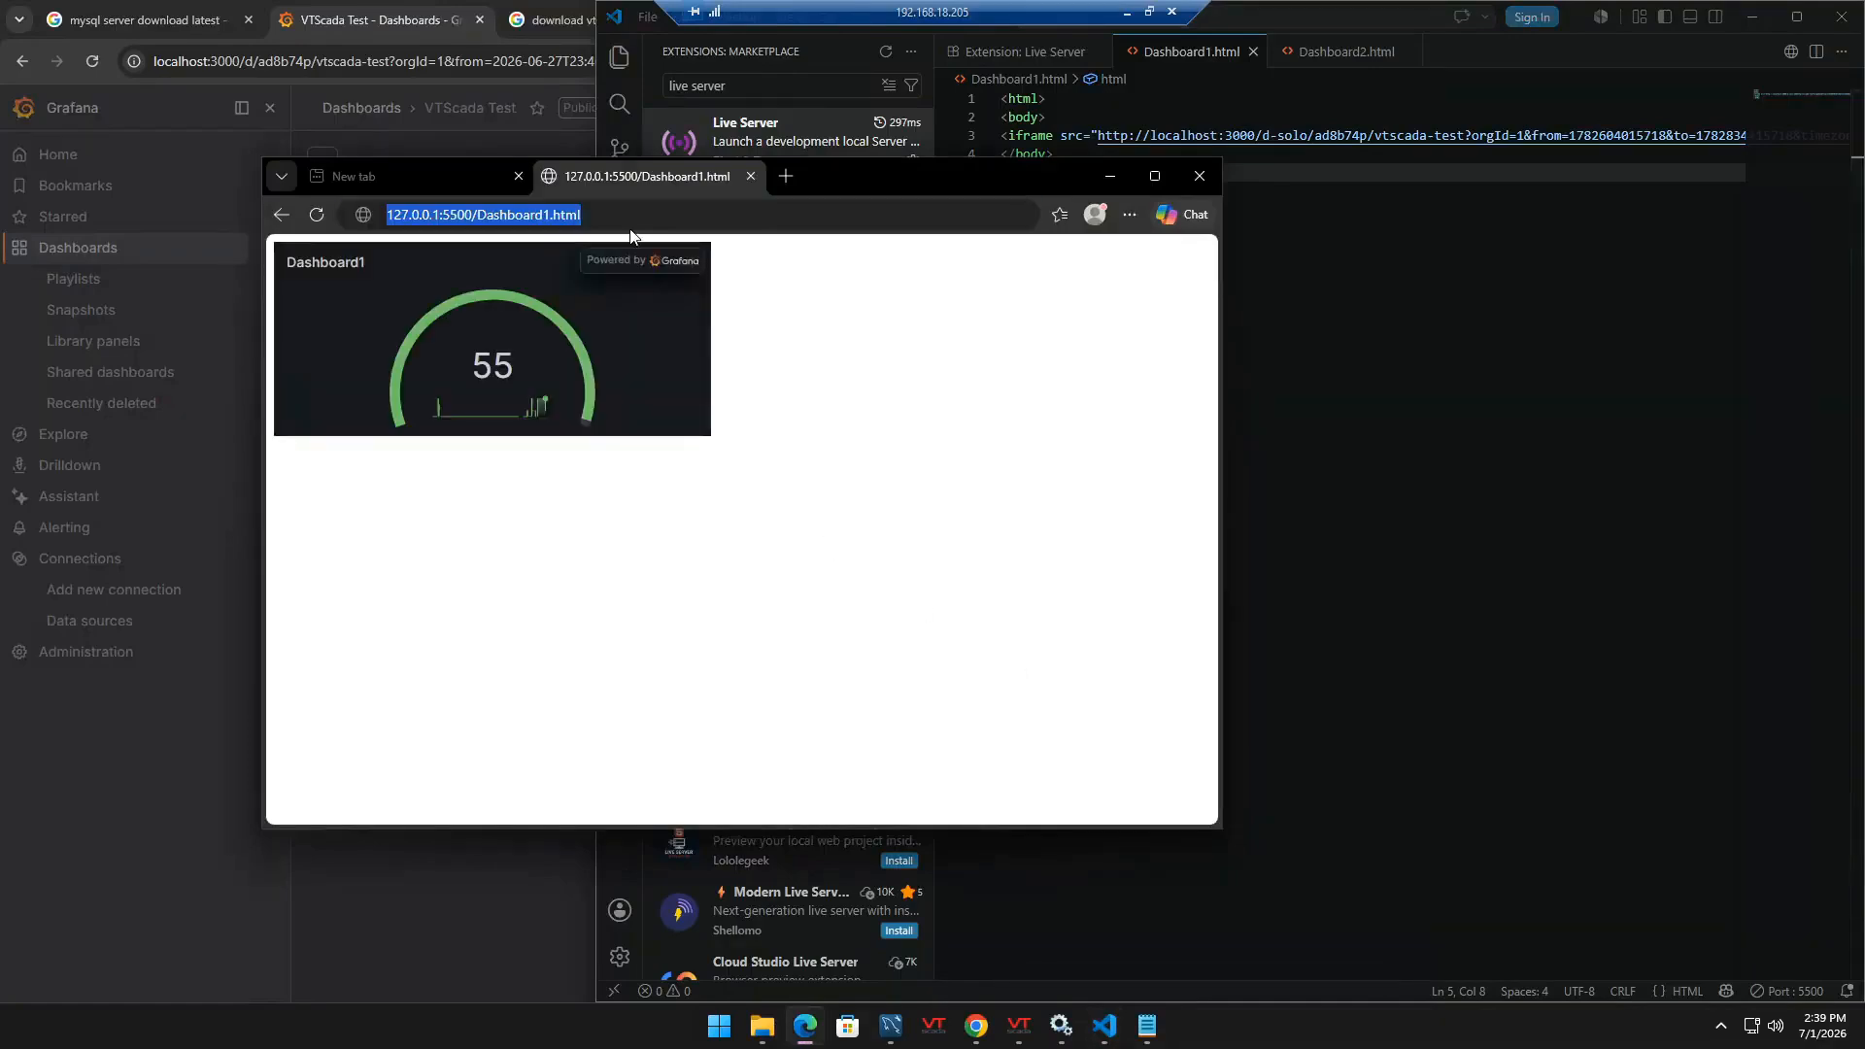
{"action": "left_click", "coordinate": [629, 227]}
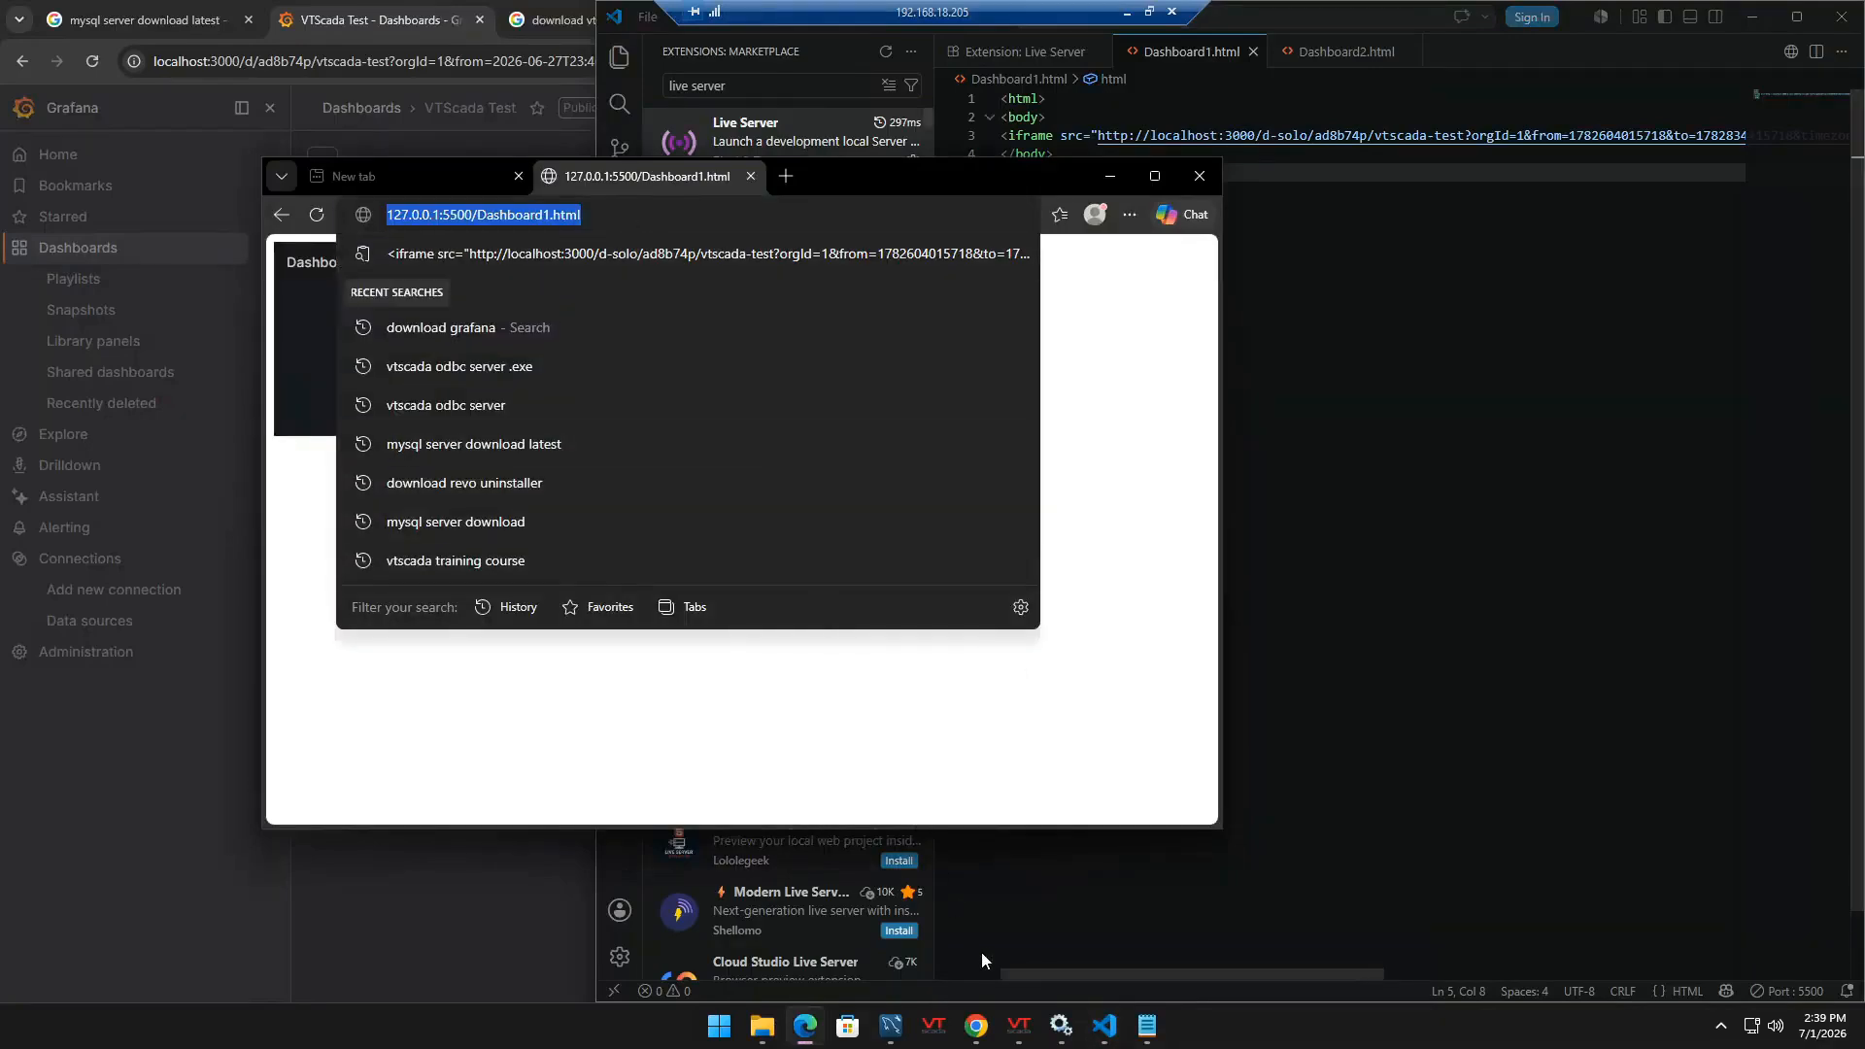
{"action": "right_click", "coordinate": [589, 223]}
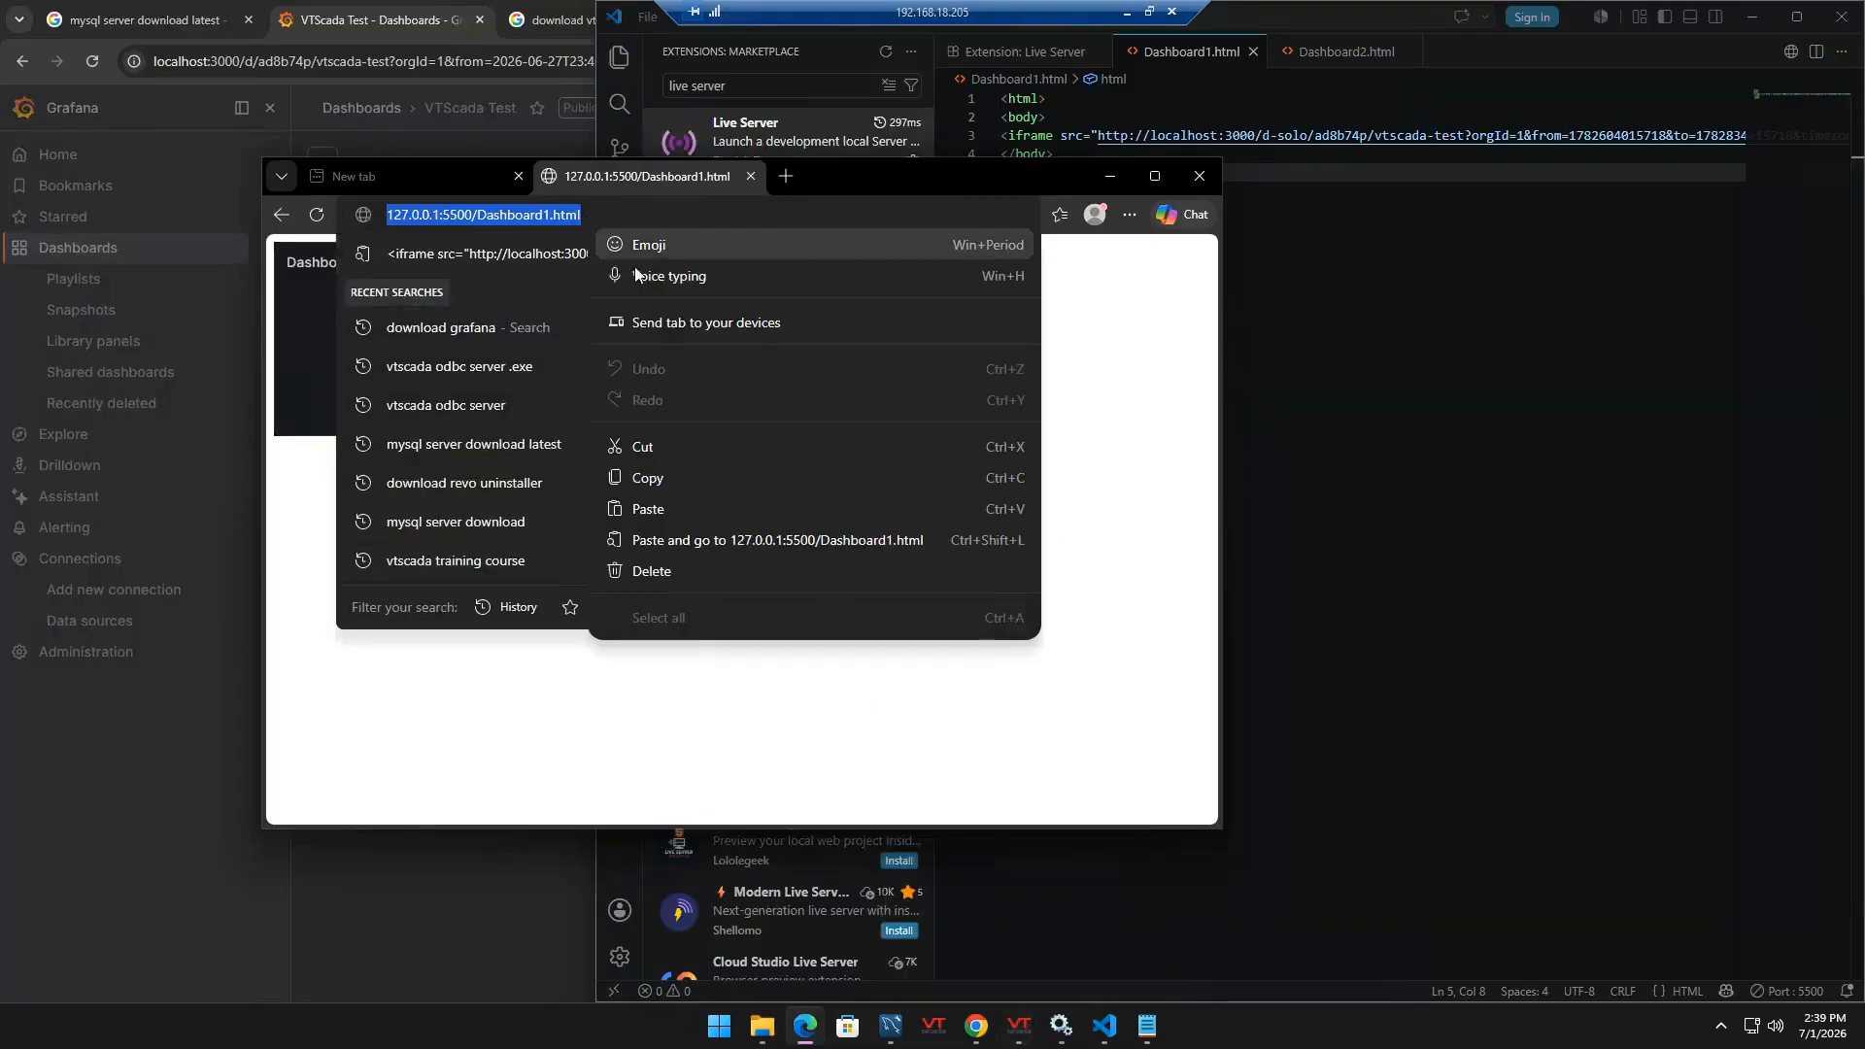
- Switch to VTScada's Idea Studio and check the URL property of the Web Browser widget on the Dashboard 1 page, leaving its properties unedited
{"action": "left_click", "coordinate": [1019, 1025]}
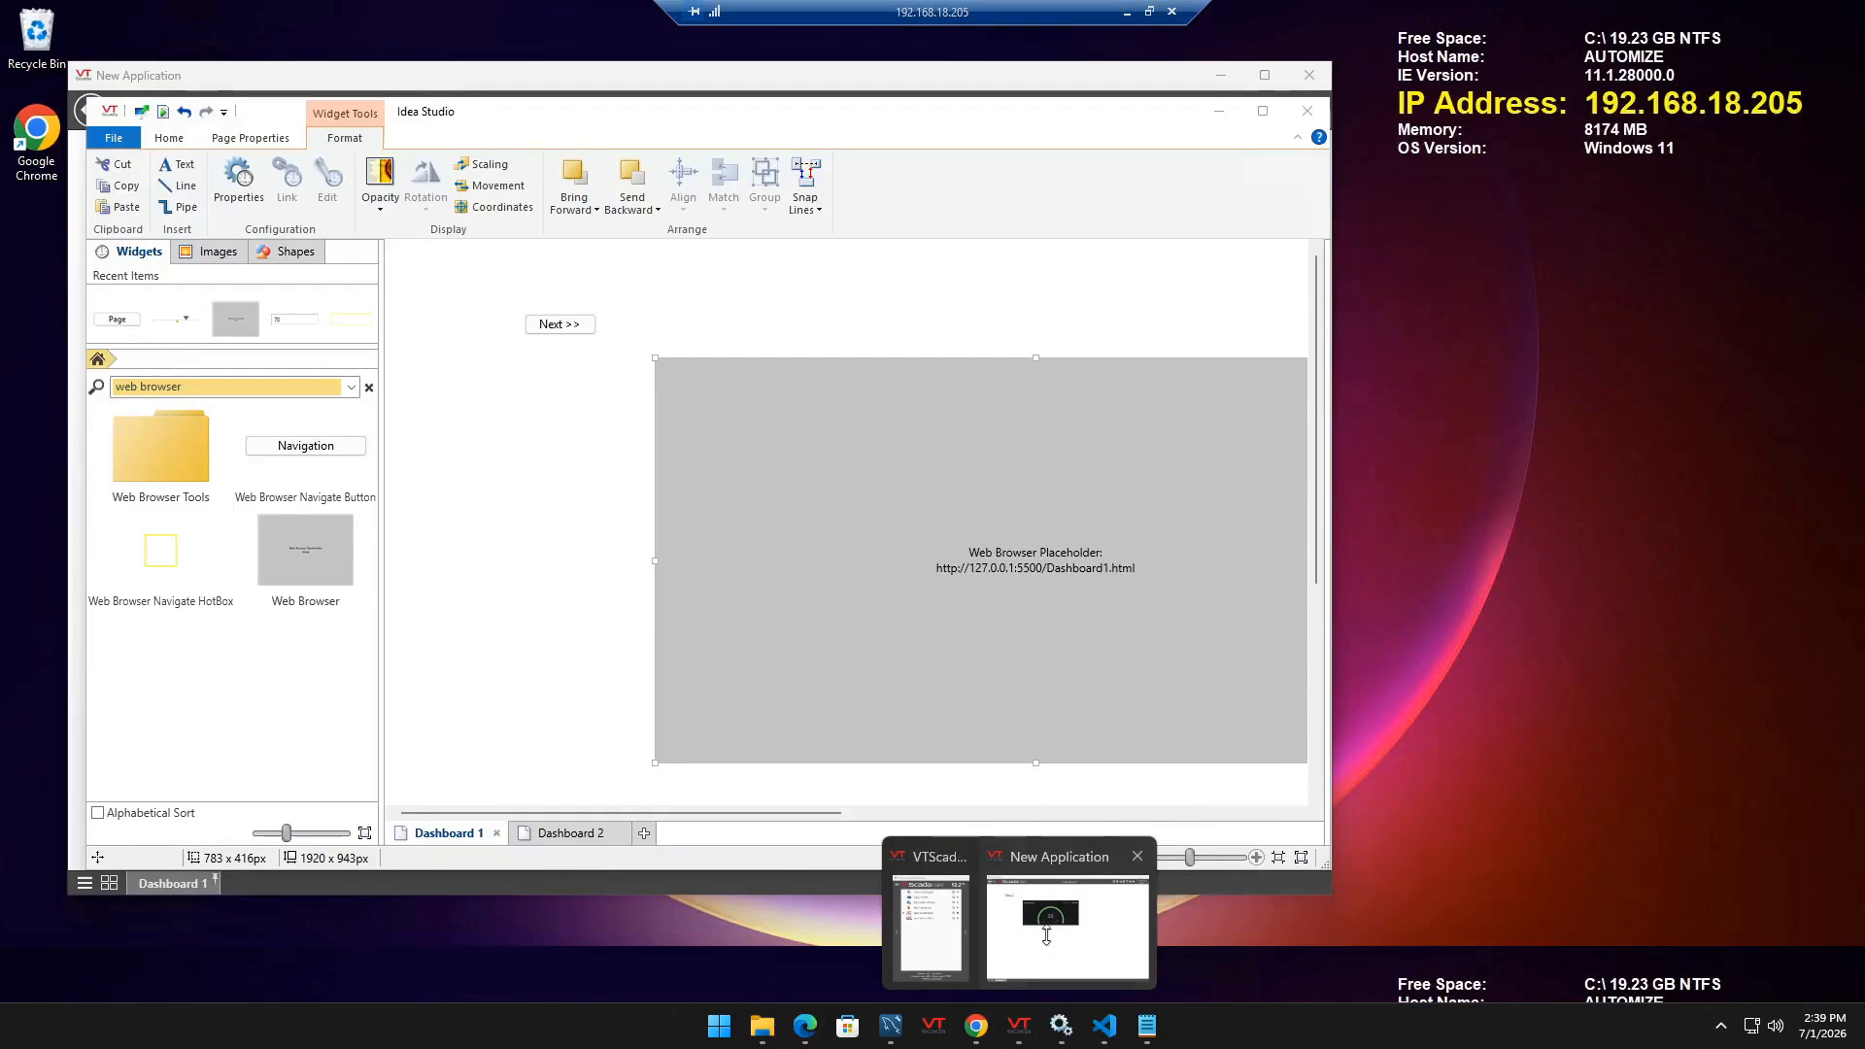
{"action": "left_click", "coordinate": [1046, 935]}
{"action": "double_click", "coordinate": [993, 546]}
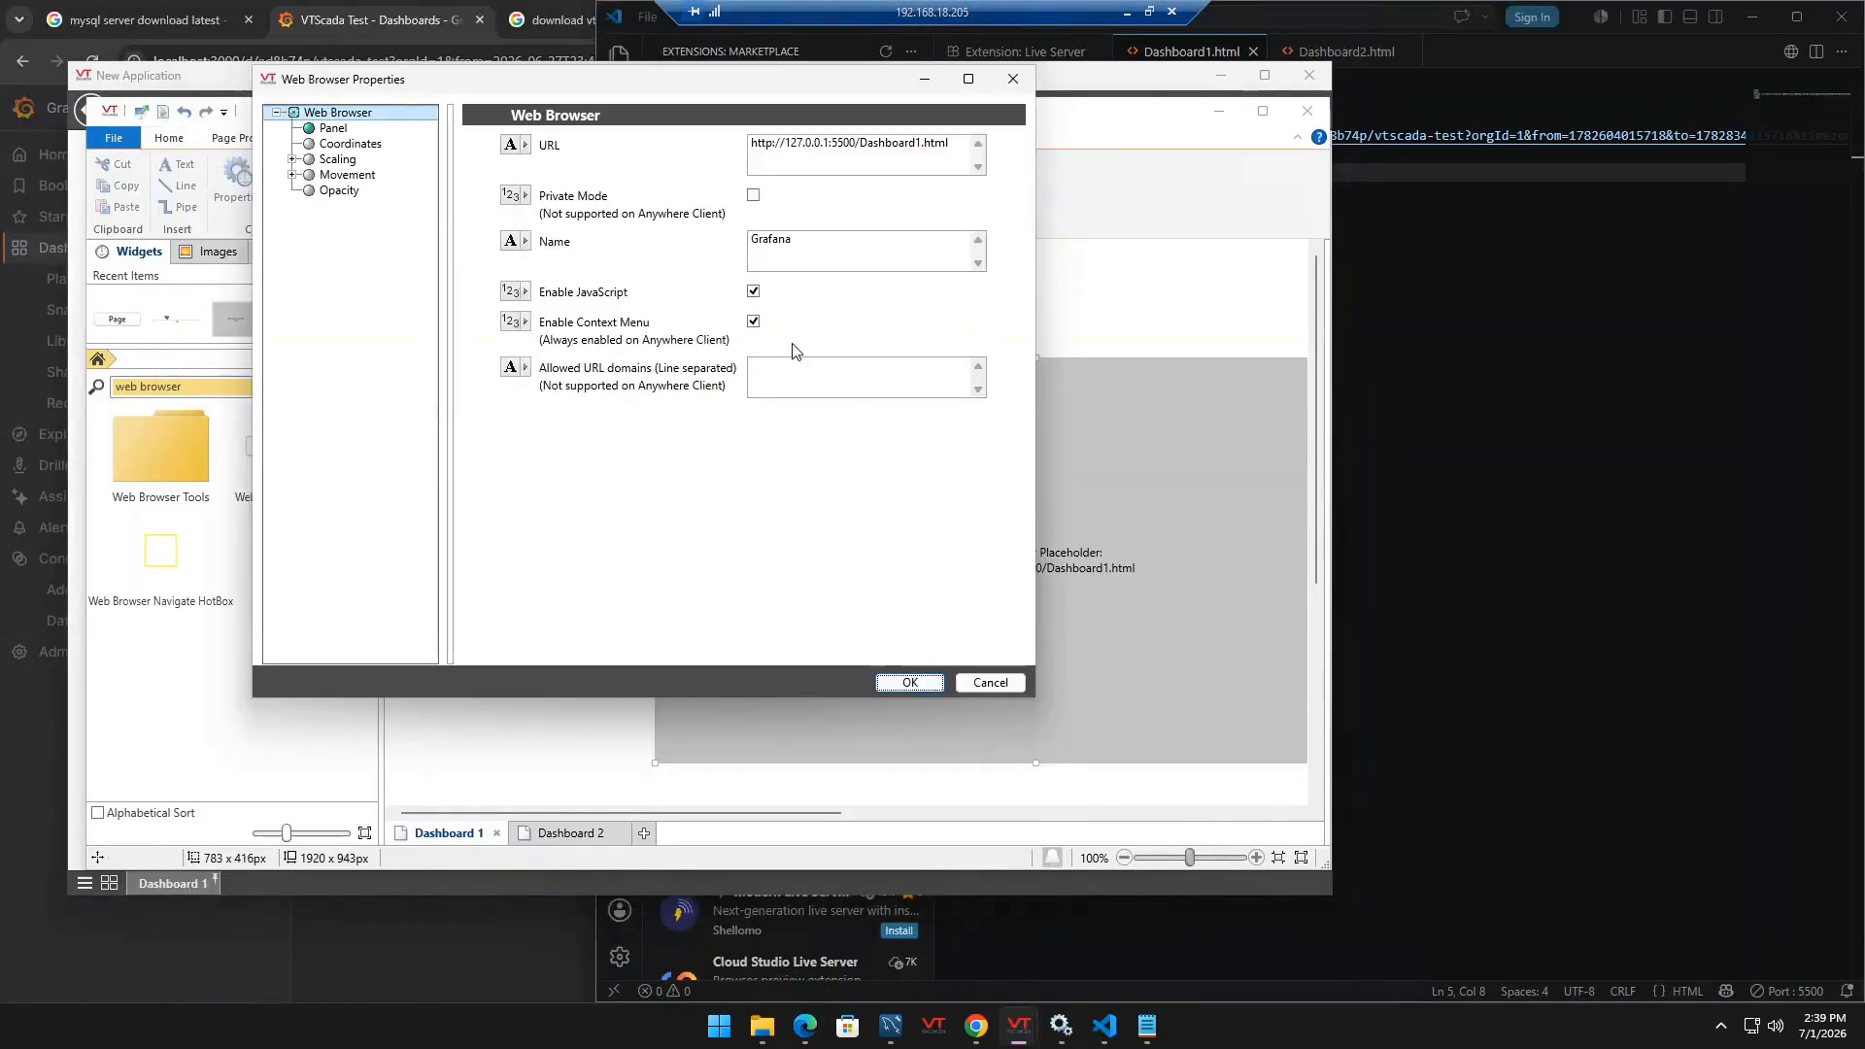
{"action": "left_click", "coordinate": [842, 163]}
{"action": "left_click", "coordinate": [843, 165]}
{"action": "left_click", "coordinate": [997, 681]}
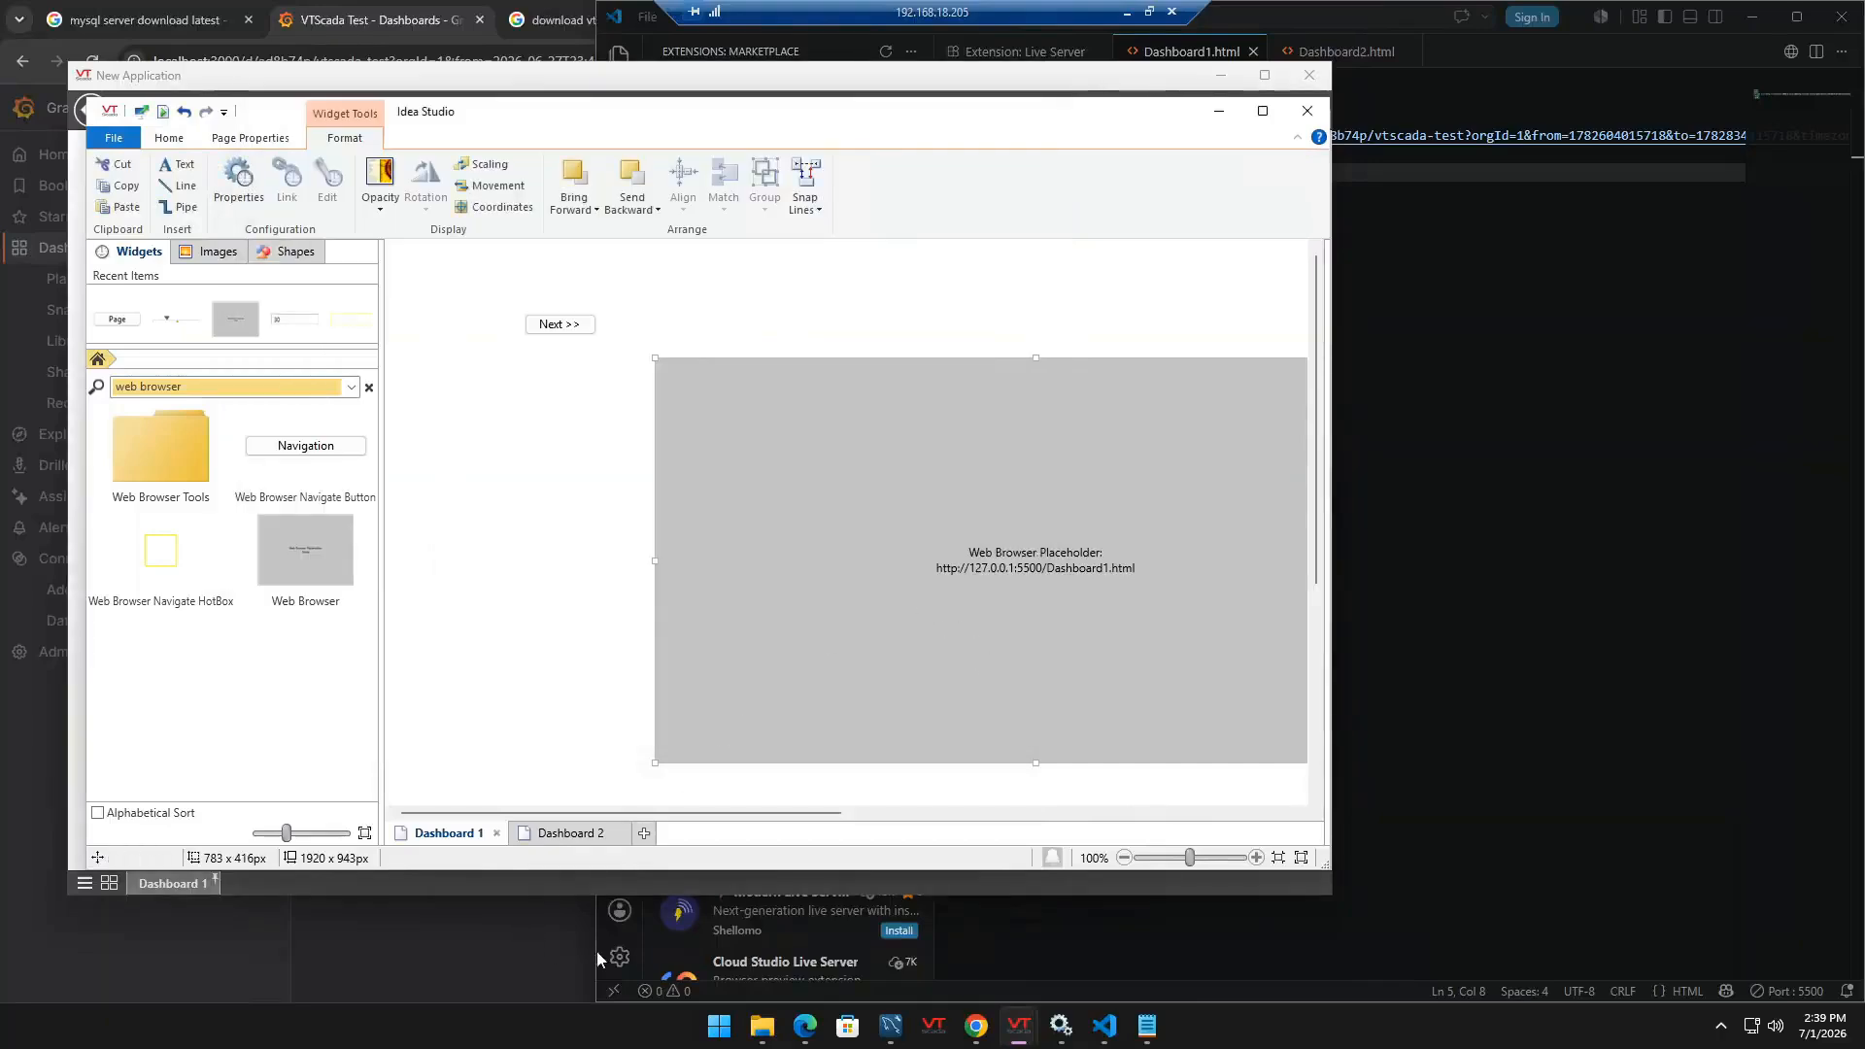
- Bring up the New Application window, view the Dashboard 2 page in Idea Studio and check the target page of Dashboard 1's Next button
{"action": "mouse_move", "coordinate": [1020, 1012]}
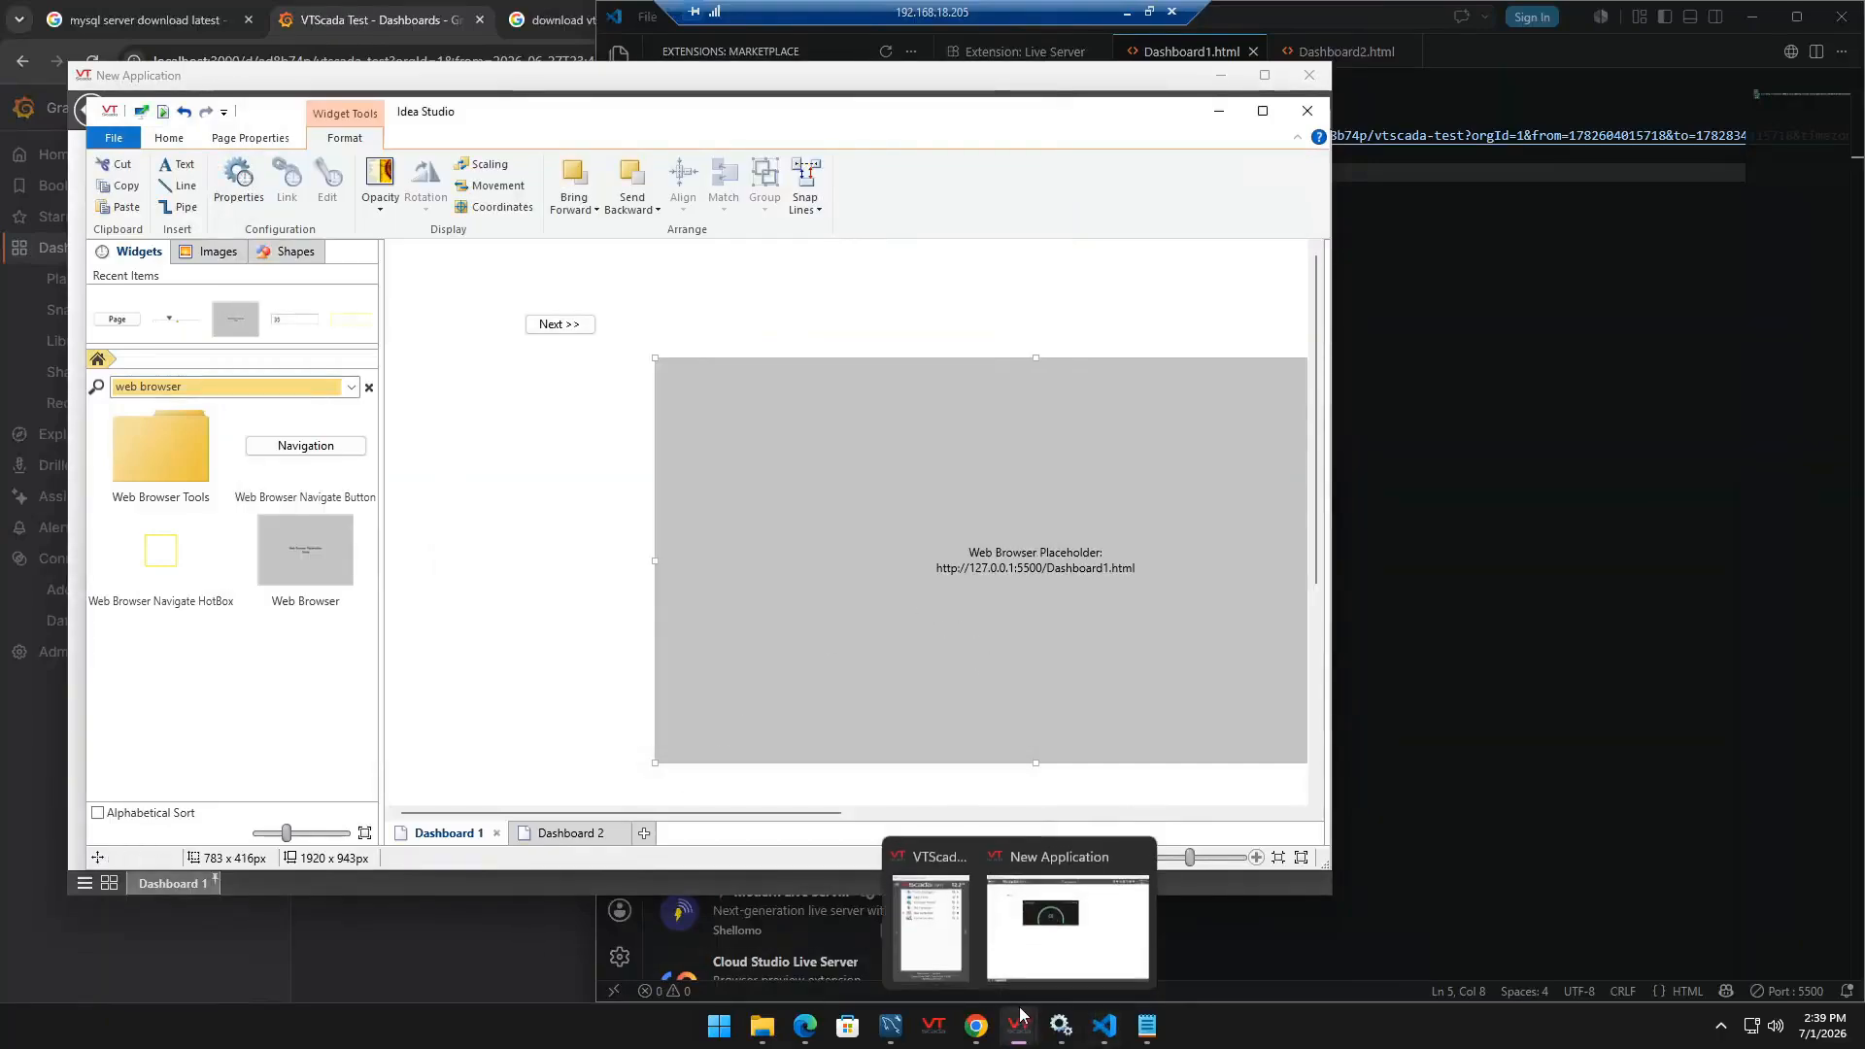
{"action": "left_click", "coordinate": [1068, 928]}
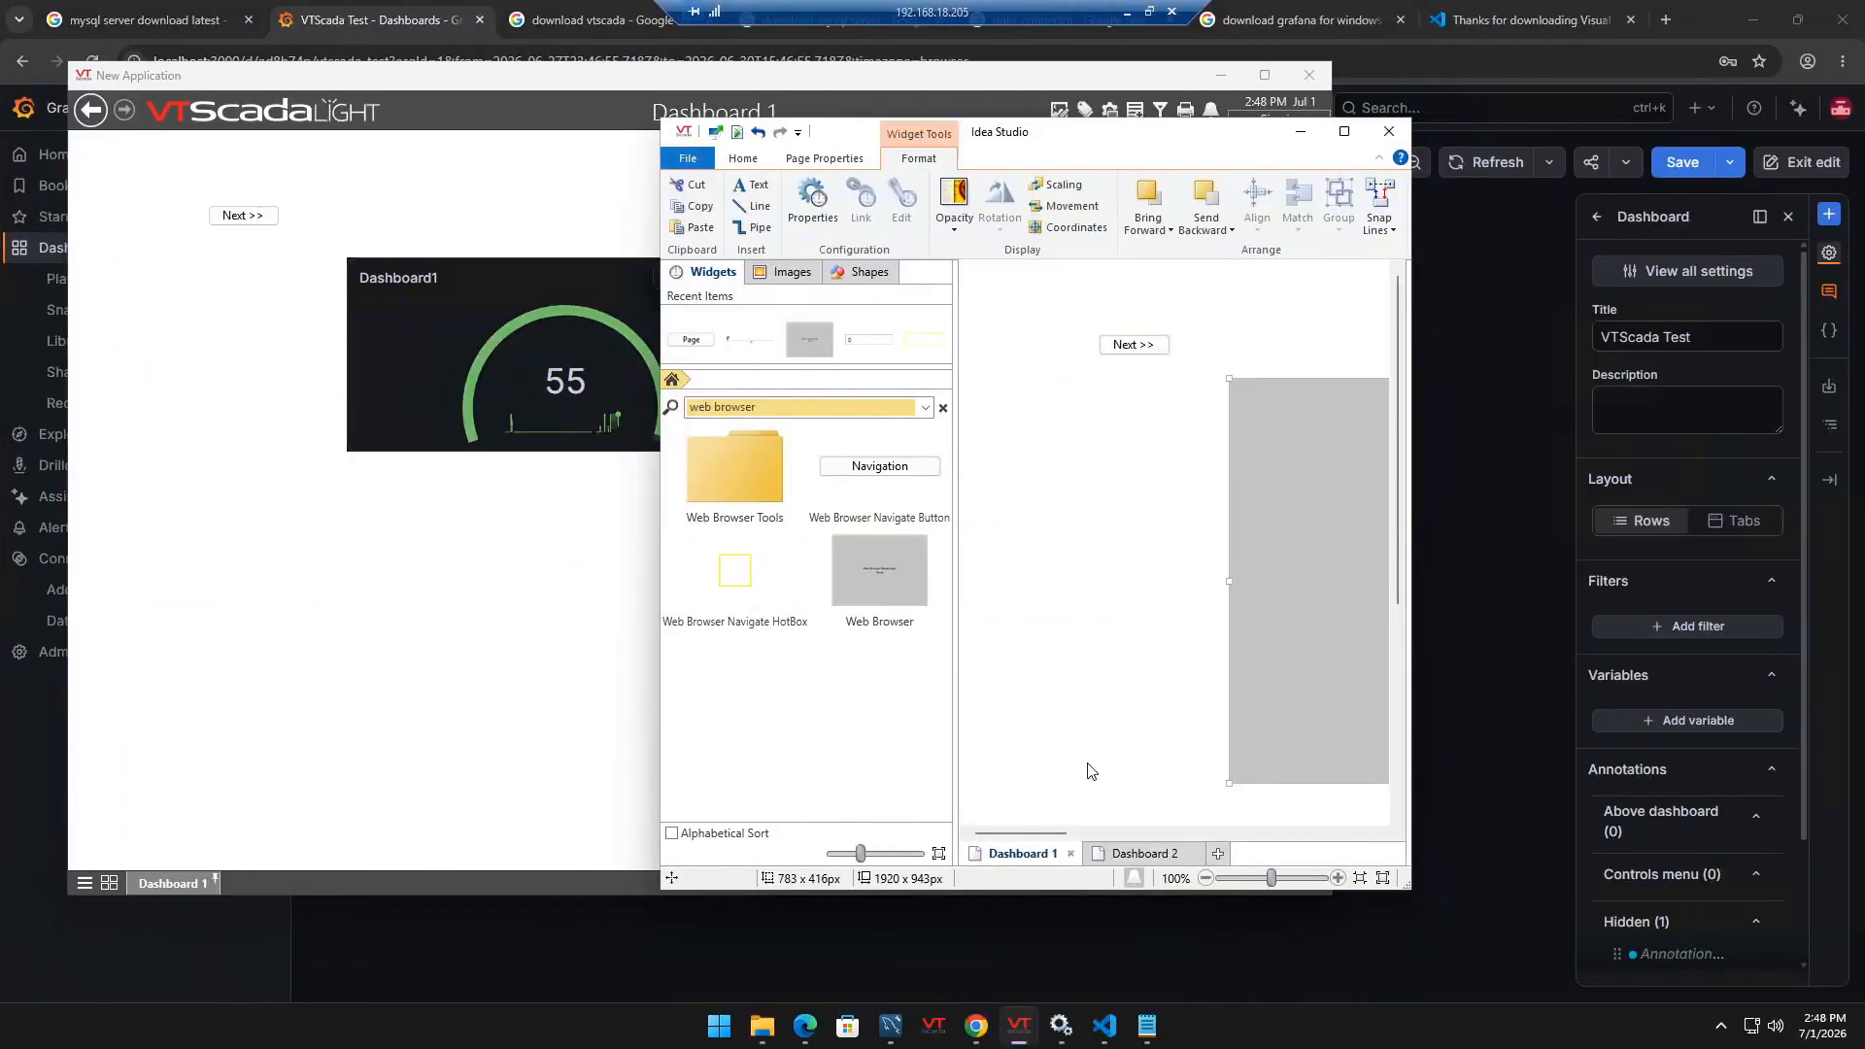
{"action": "left_click", "coordinate": [1144, 853]}
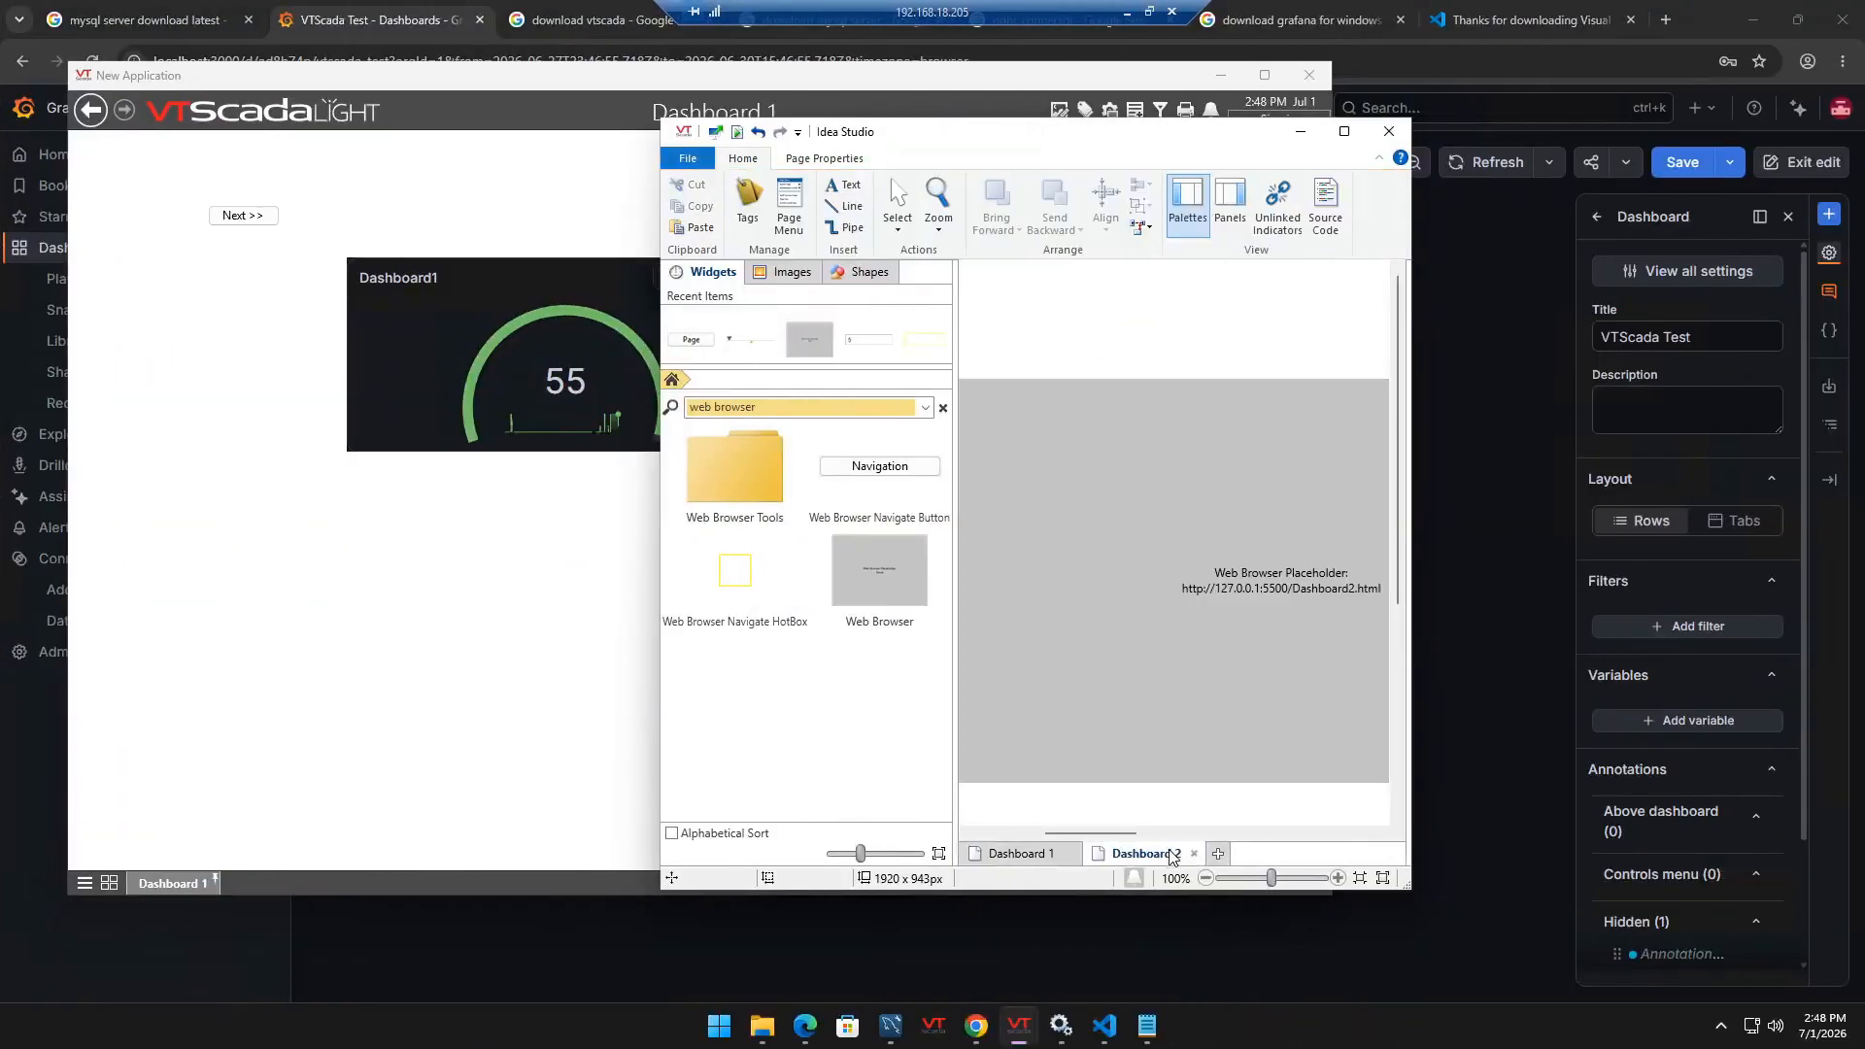
{"action": "left_click", "coordinate": [1040, 852]}
{"action": "double_click", "coordinate": [1132, 346]}
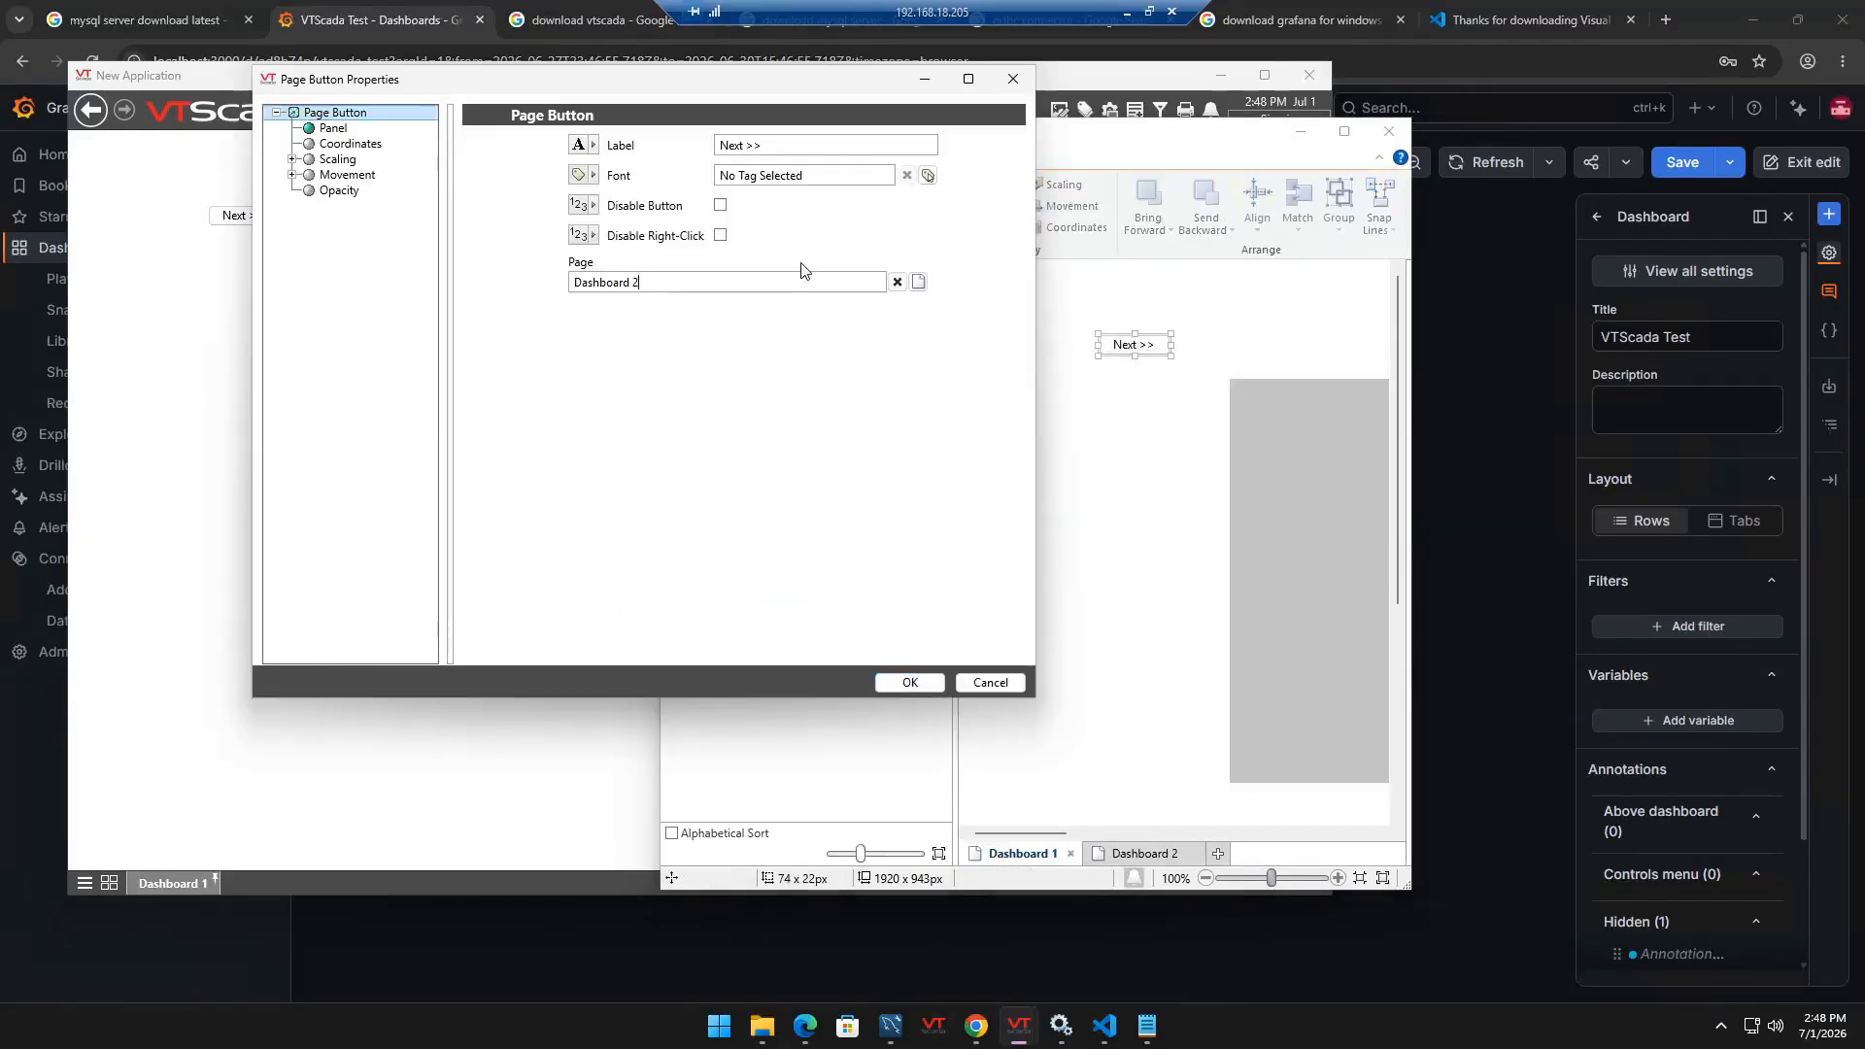
{"action": "left_click", "coordinate": [1013, 78]}
{"action": "left_click", "coordinate": [1144, 853]}
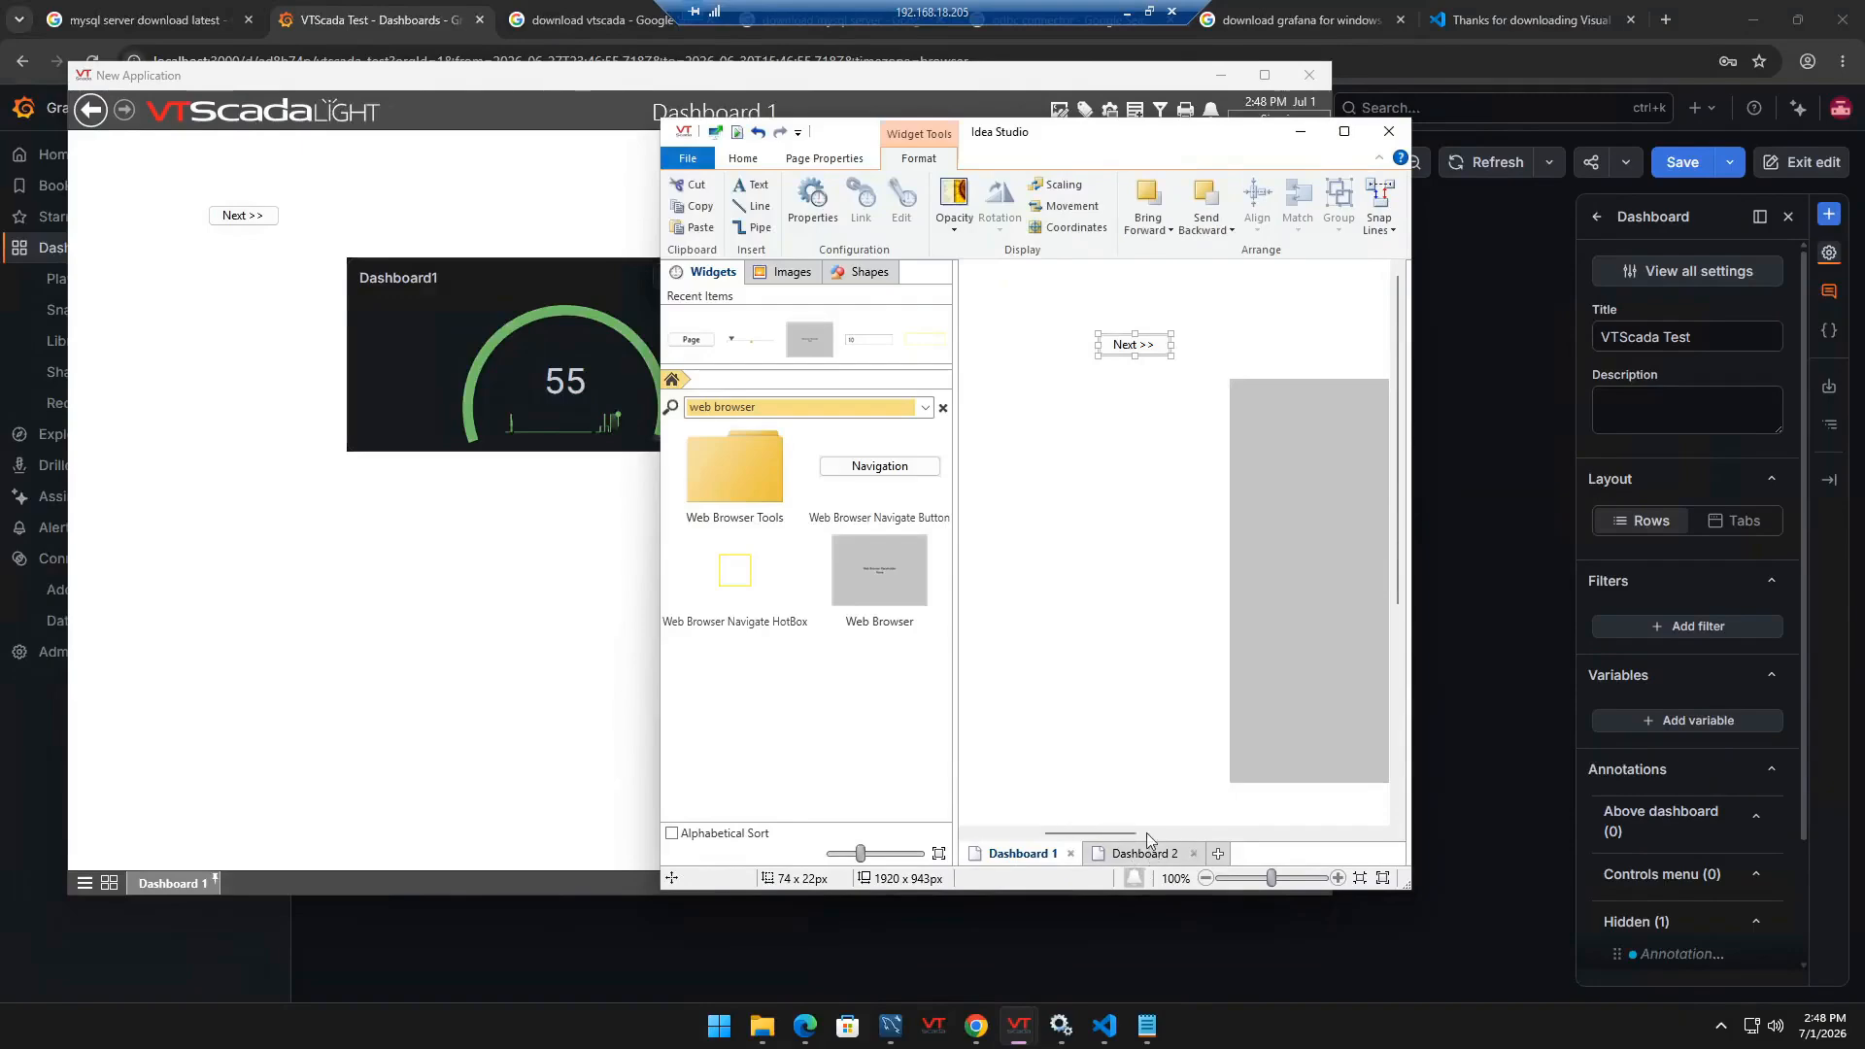
{"action": "left_click_drag", "start_coordinate": [1119, 832], "coordinate": [1085, 827]}
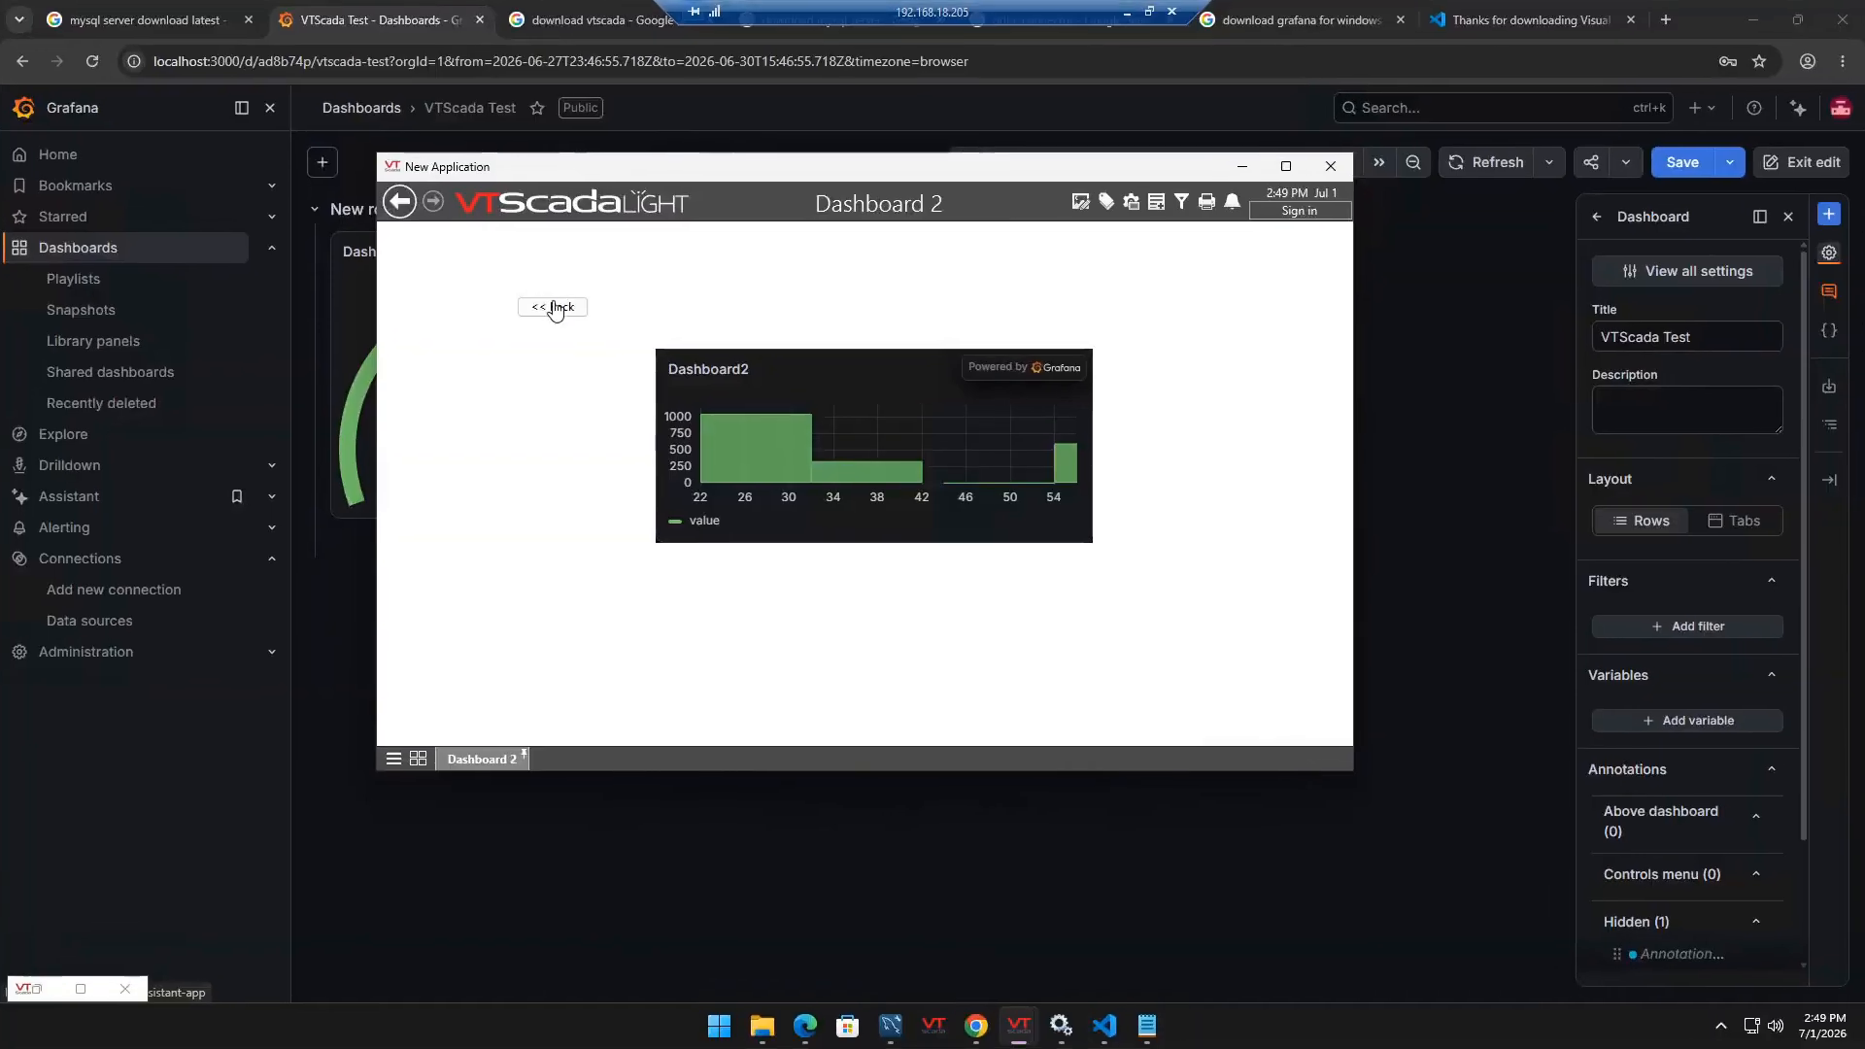
- Test the Back and Next page buttons by switching repeatedly between the Dashboard 2 and Dashboard 1 pages in the running application
{"action": "left_click", "coordinate": [554, 307]}
{"action": "left_click", "coordinate": [553, 307]}
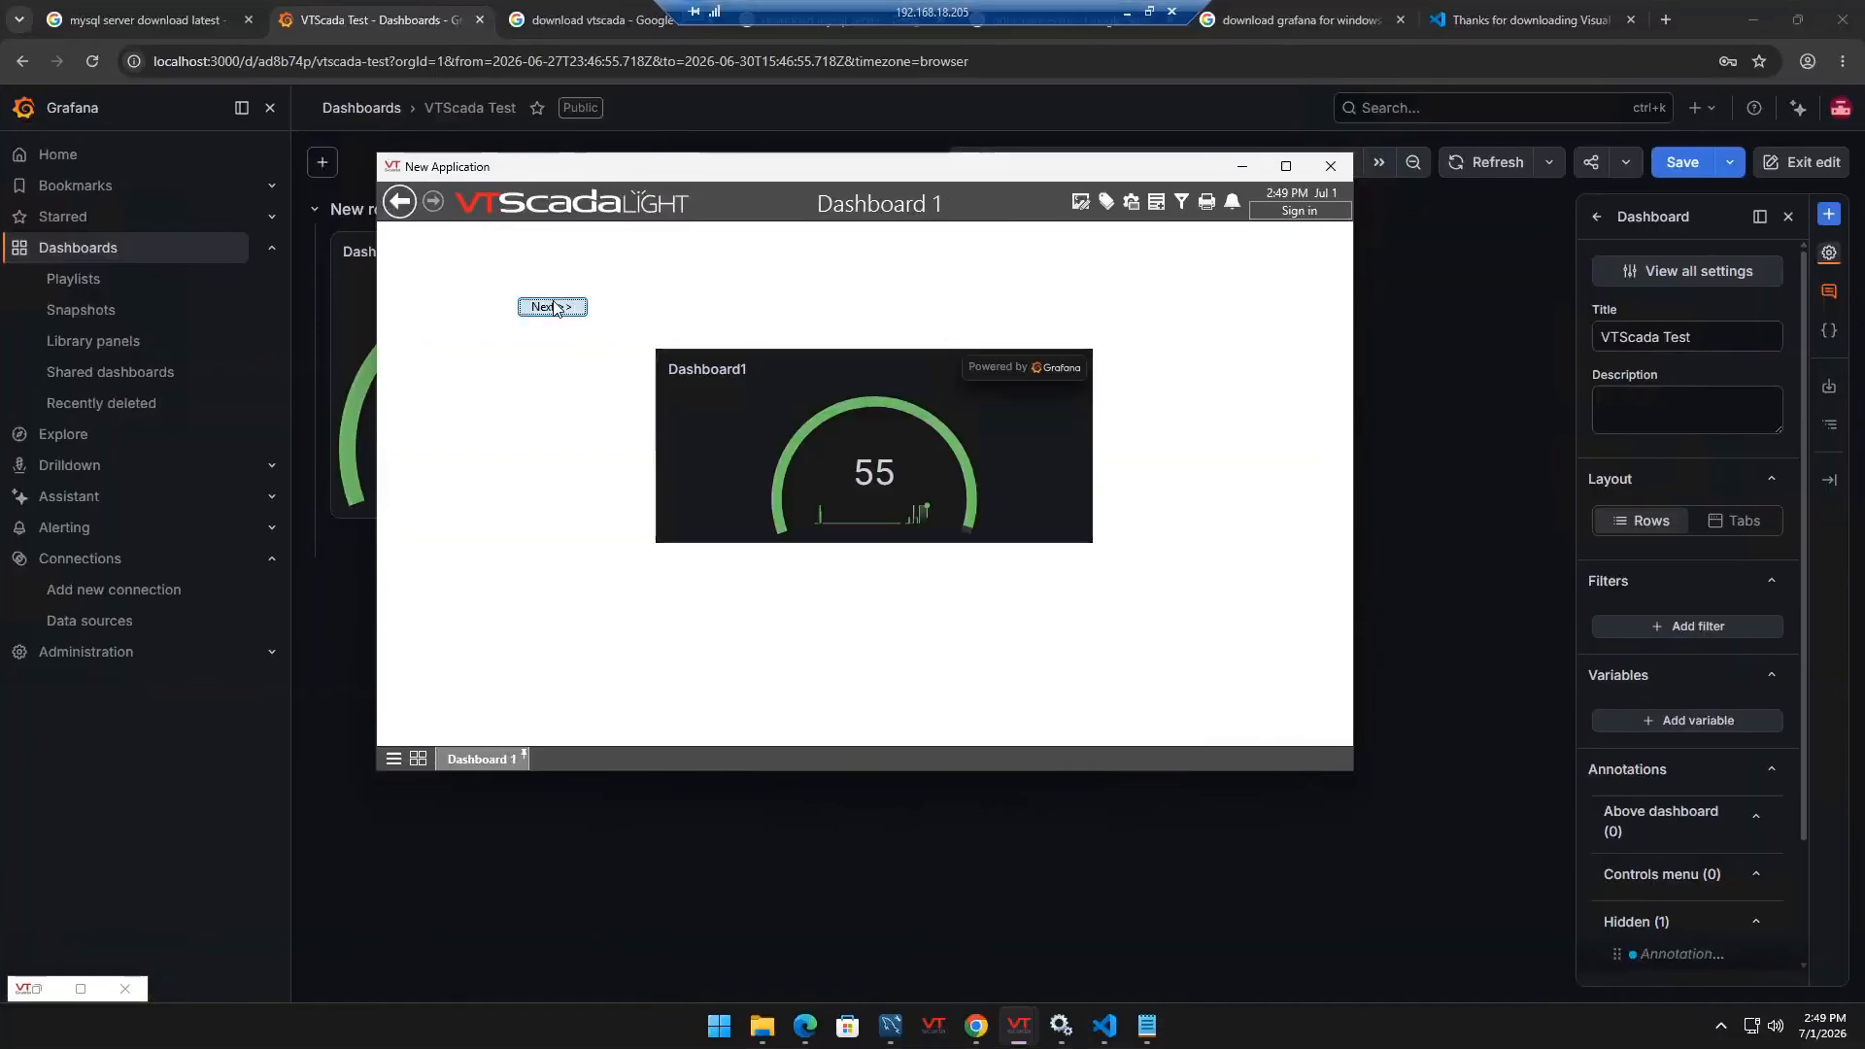
{"action": "left_click", "coordinate": [553, 307]}
{"action": "left_click", "coordinate": [554, 307]}
{"action": "left_click", "coordinate": [553, 307]}
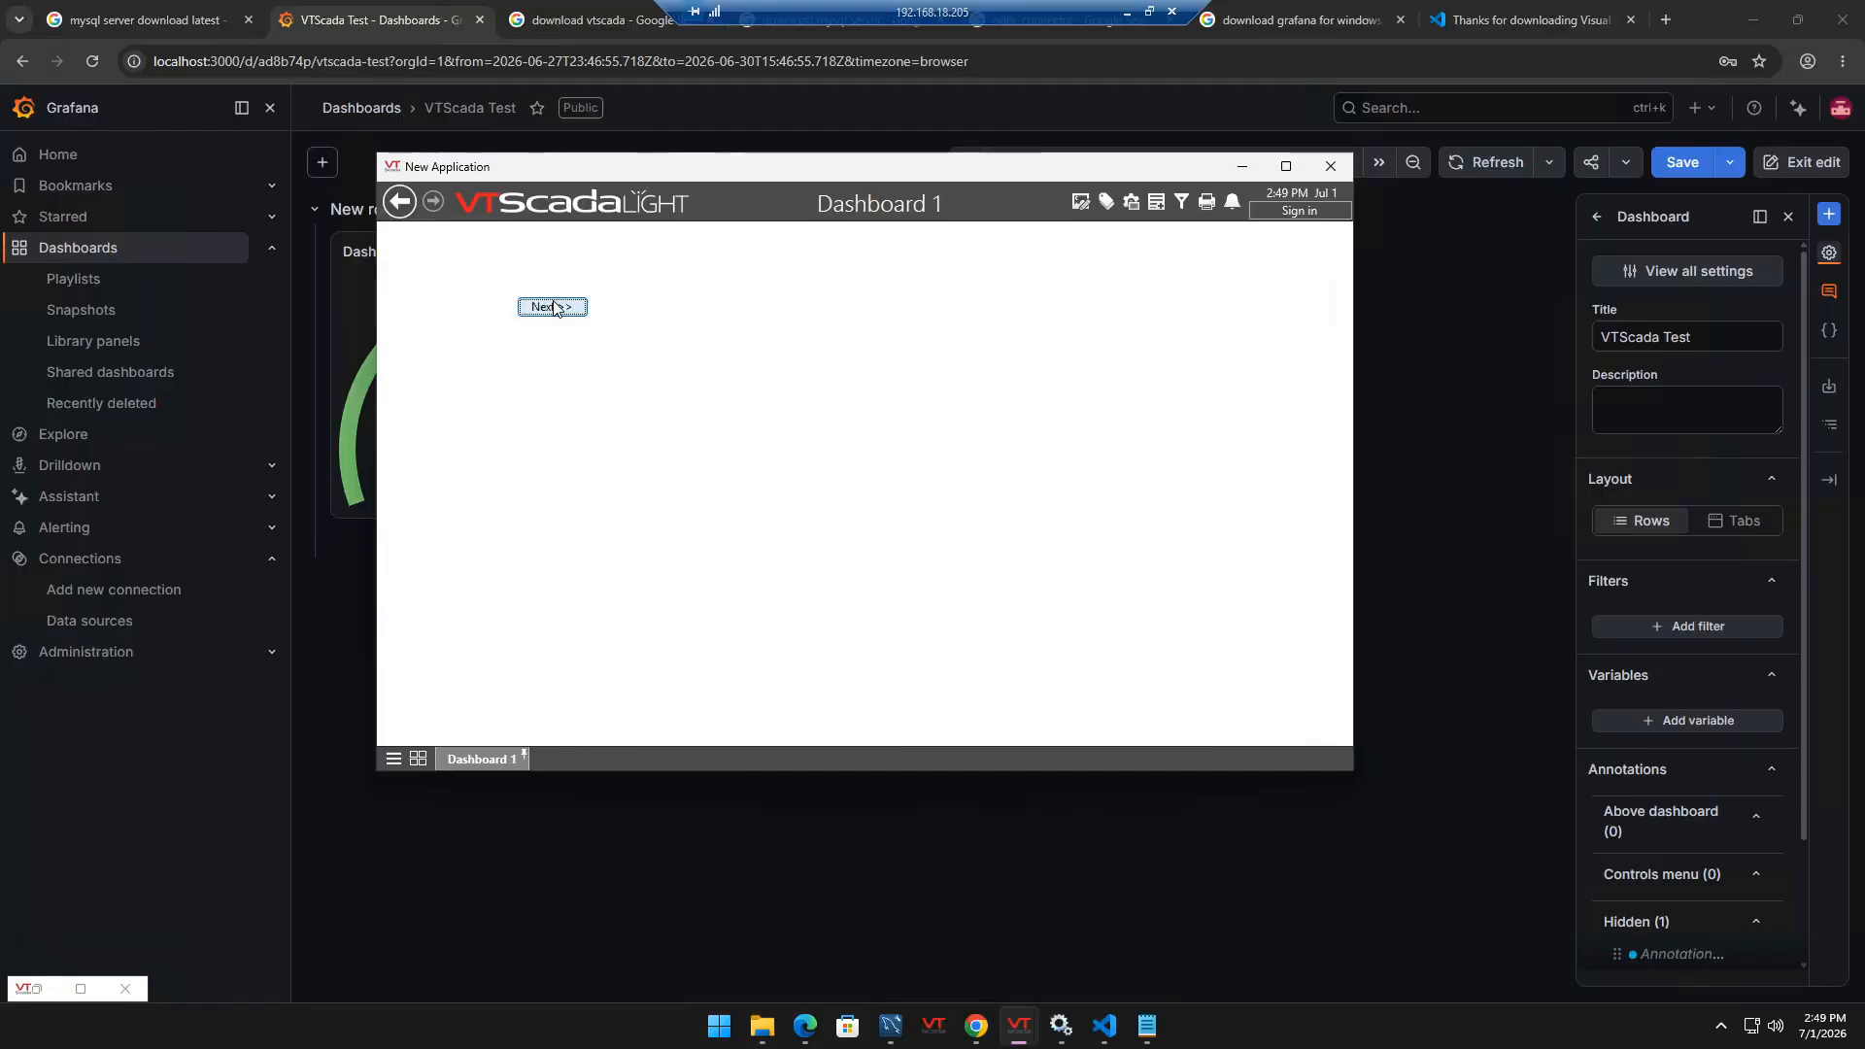